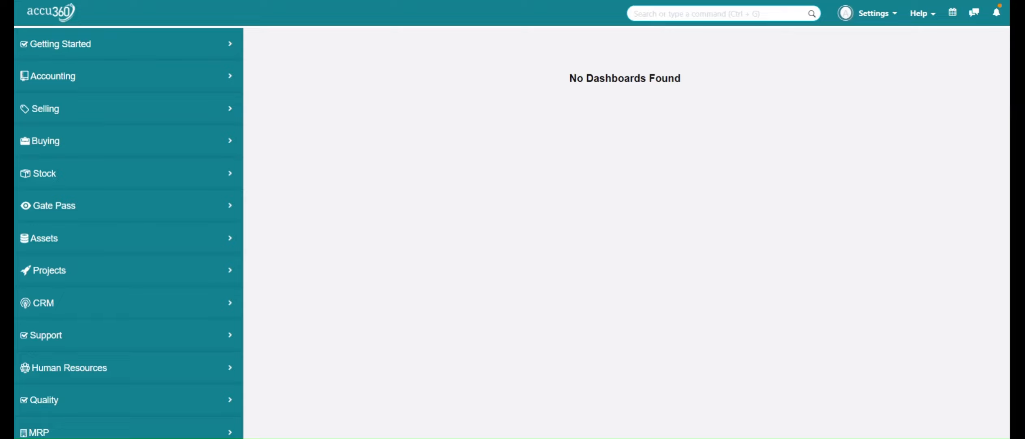
- Open the Item Tax Template list from Accounting > Taxes in the sidebar
click(120, 87)
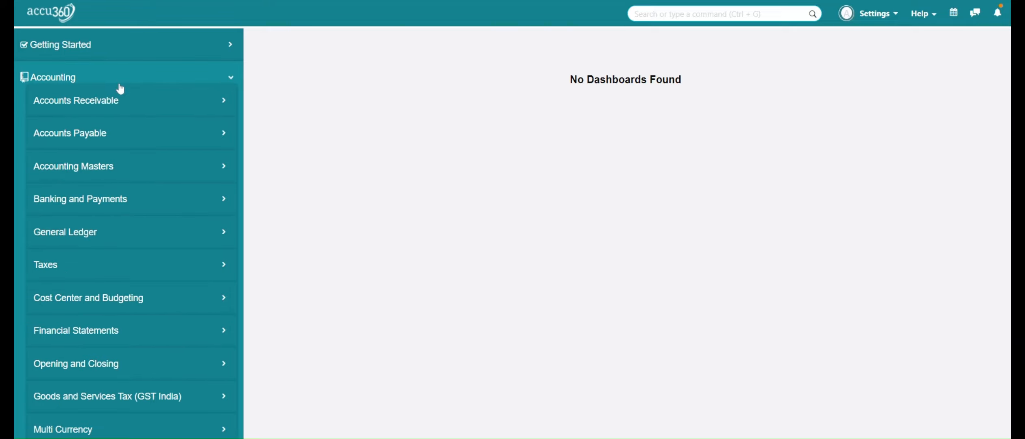
click(99, 268)
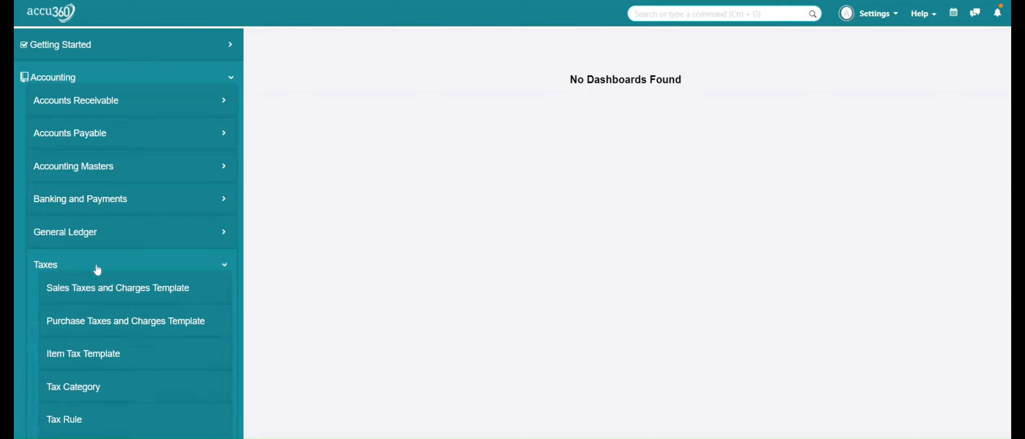
click(105, 358)
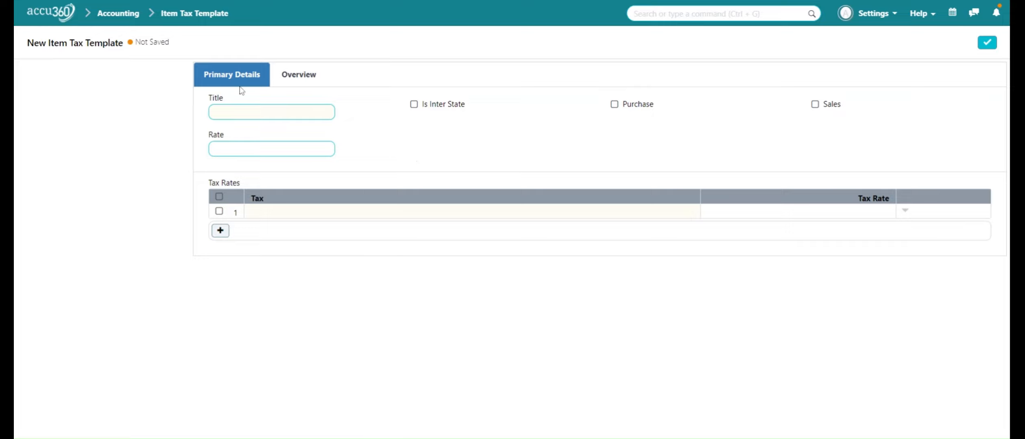
- Title the template 'IGST 5%' and tick Is Inter State and Sales
click(256, 112)
text(IGST)
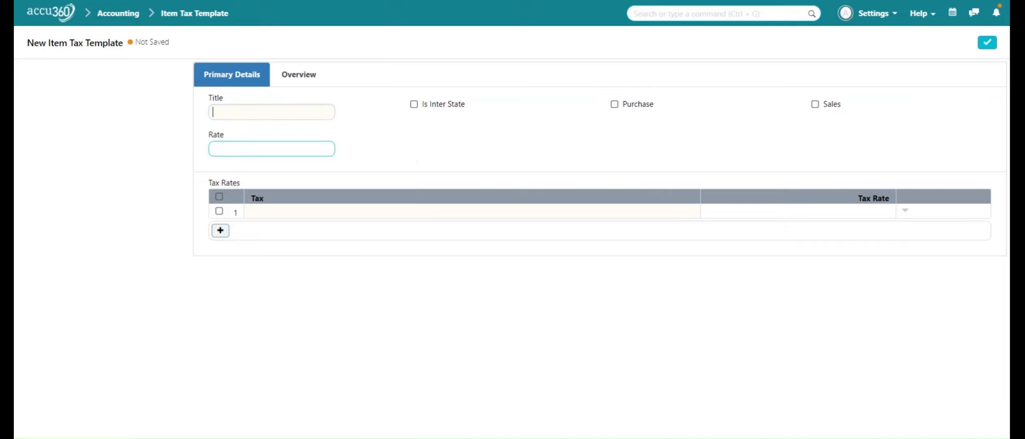
text( 5%)
click(420, 111)
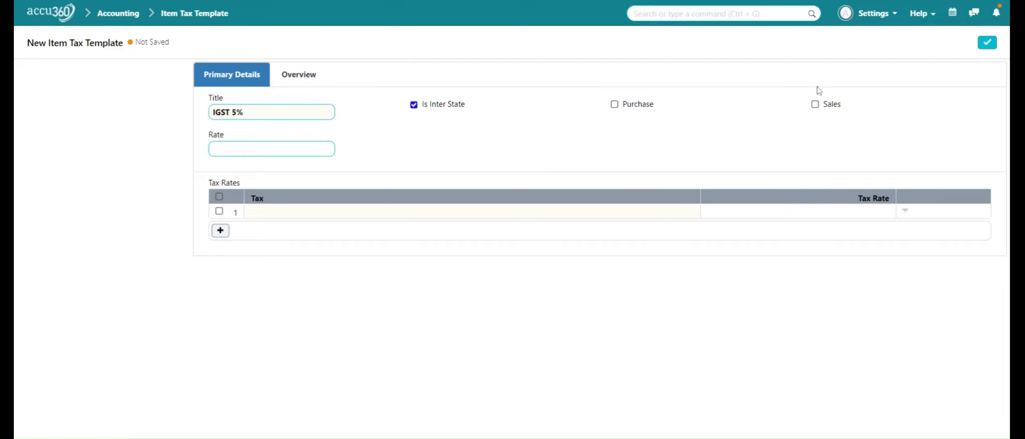
click(815, 105)
- Remove the extra tax row, set row 1 to IGST - A3 at rate 5, and save
click(220, 231)
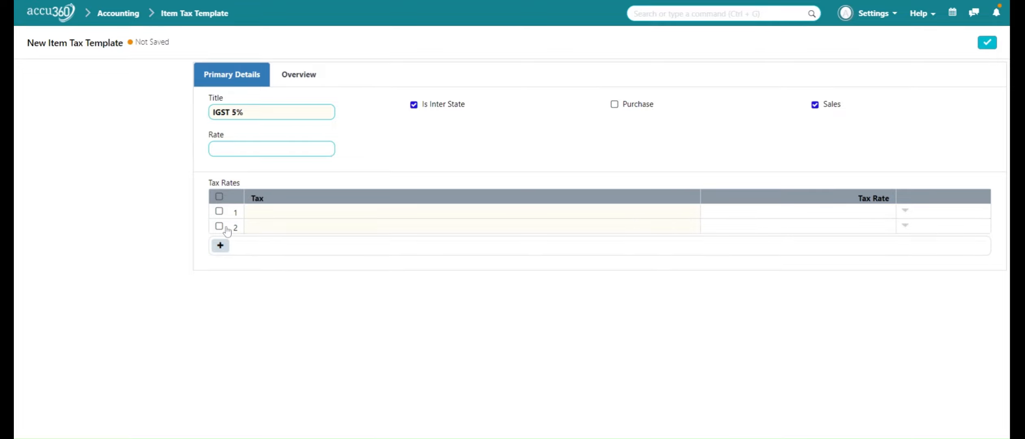
click(220, 227)
click(220, 245)
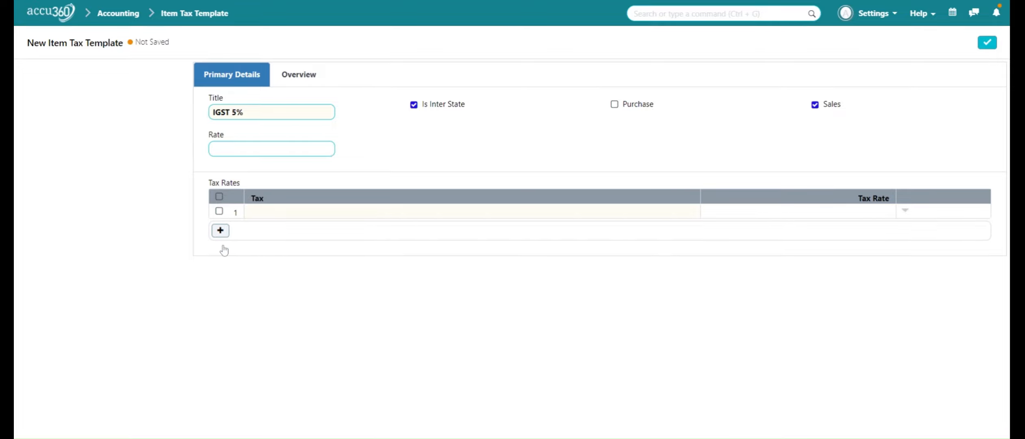
click(304, 215)
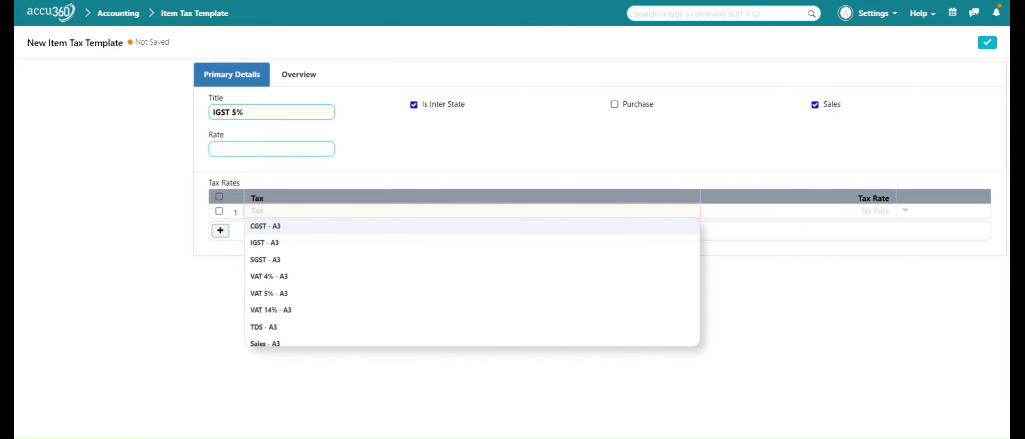
text(IGST)
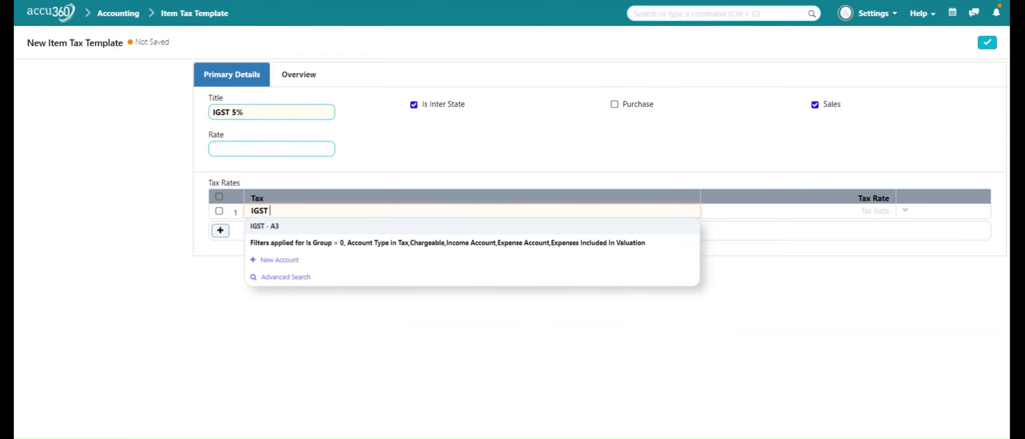
click(308, 229)
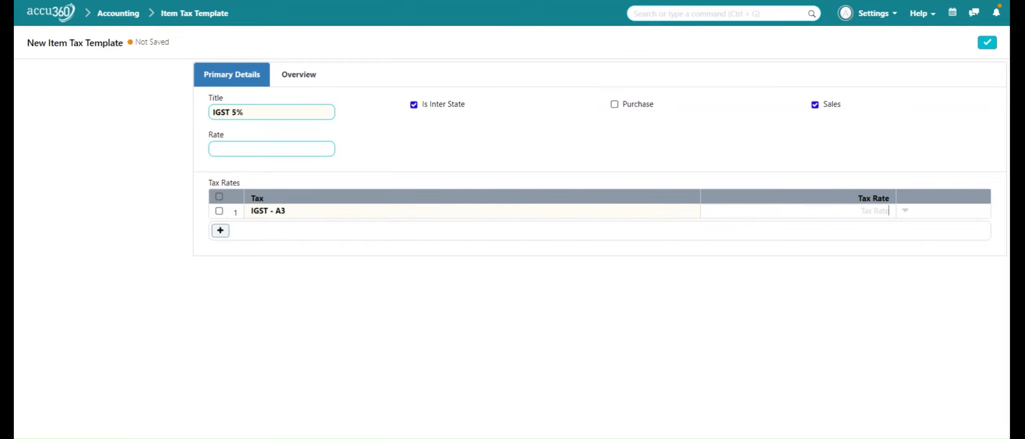
text(5)
click(854, 270)
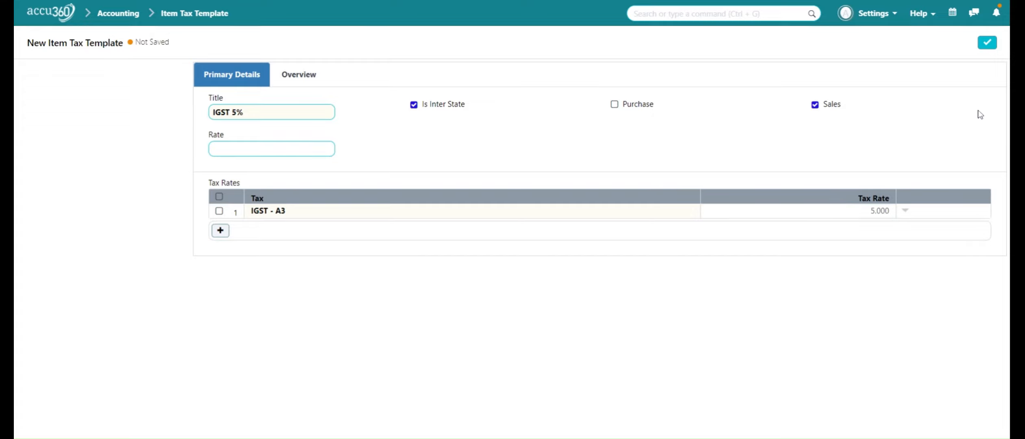
click(990, 45)
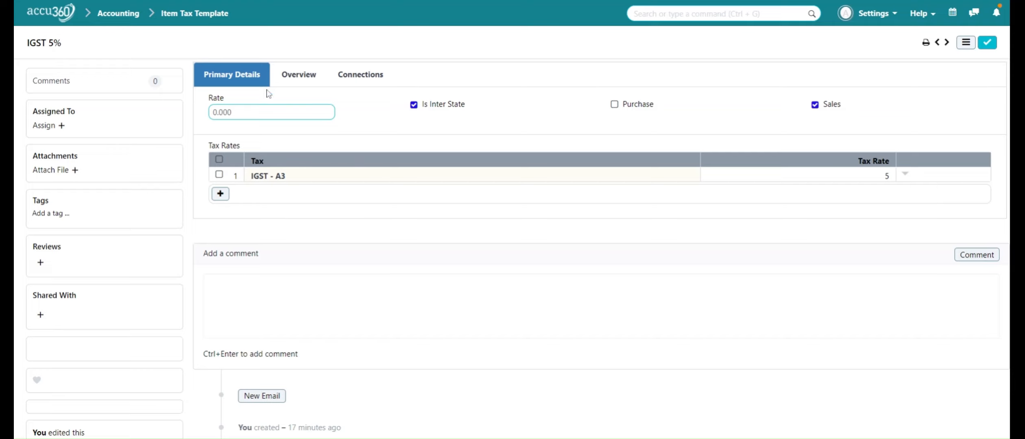
- Start another Item Tax Template from the list and title it 'IGST INPUT 5%'
click(194, 16)
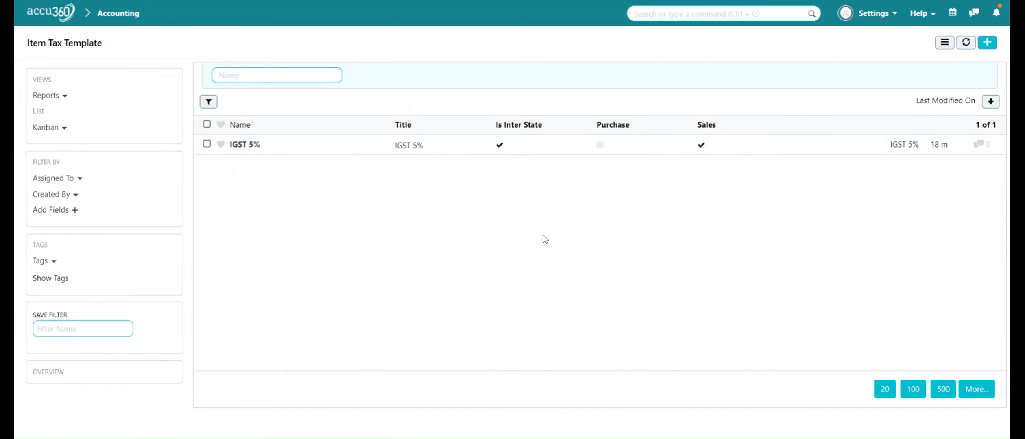
click(987, 43)
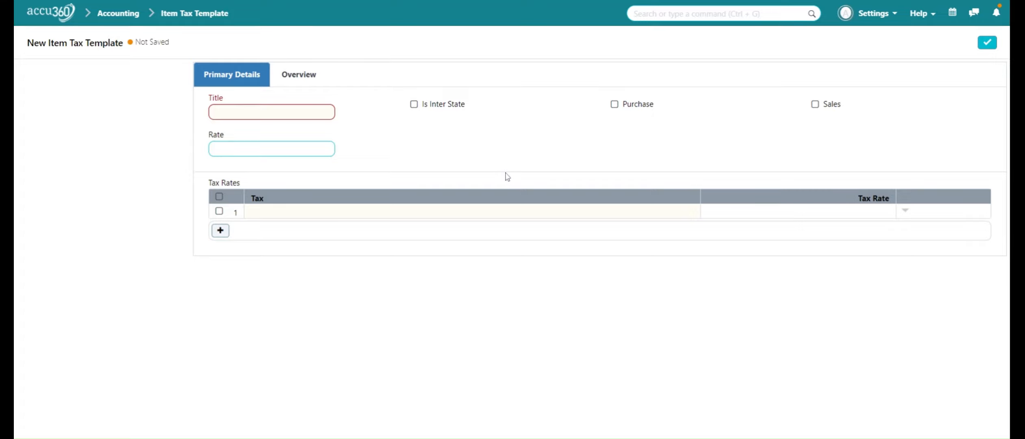
click(272, 112)
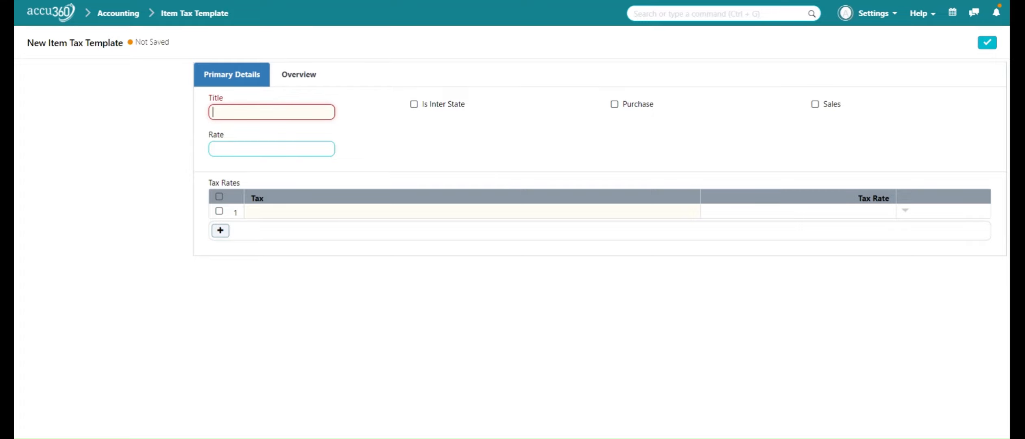
text(IGST INPUT)
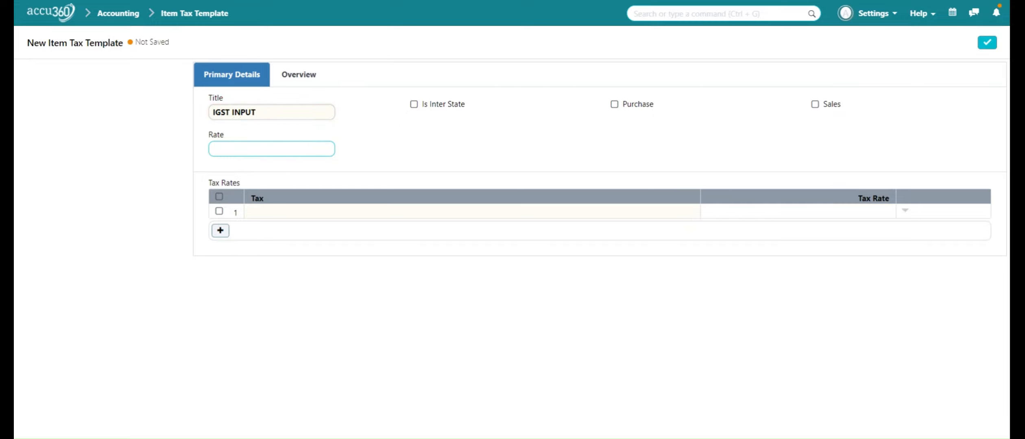
text( 5%)
key(BackSpace)
key(BackSpace)
key(BackSpace)
key(BackSpace)
key(BackSpace)
key(BackSpace)
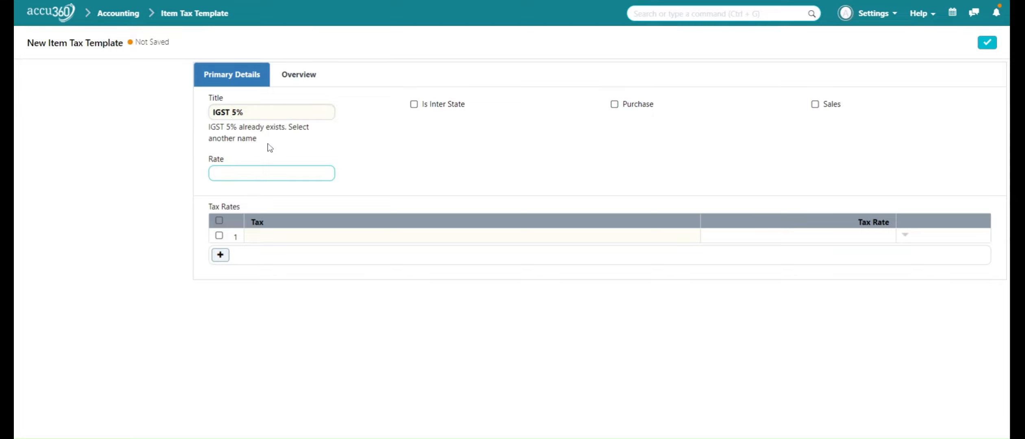
text(INPUT)
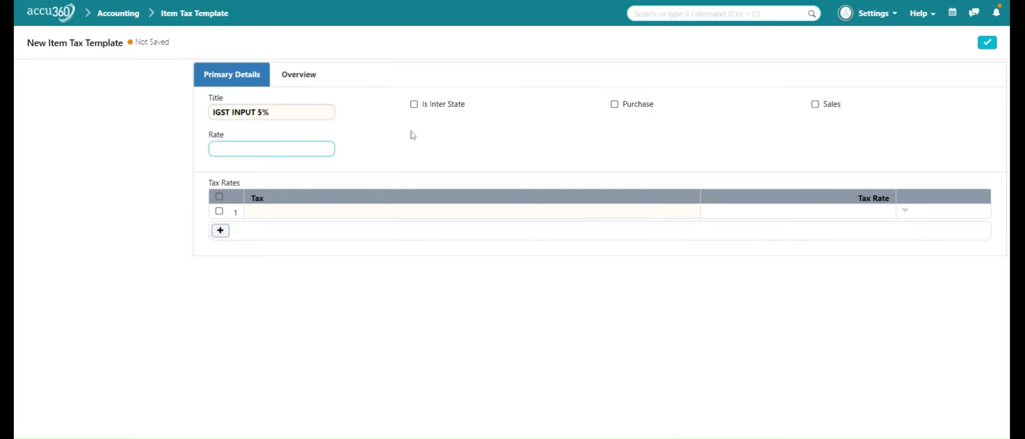
- Tick Is Inter State and Purchase, try 'IGST INP' as row 1 Tax, then search 'CHART OF'
click(414, 105)
click(615, 106)
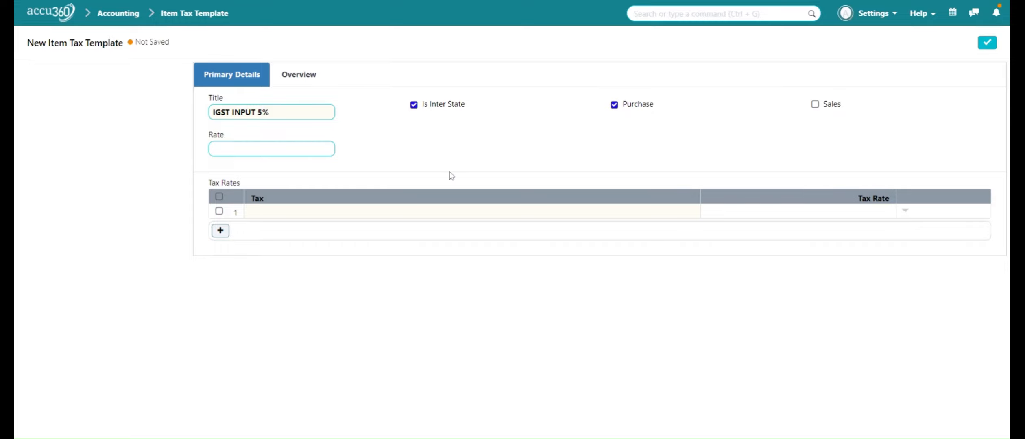
click(268, 218)
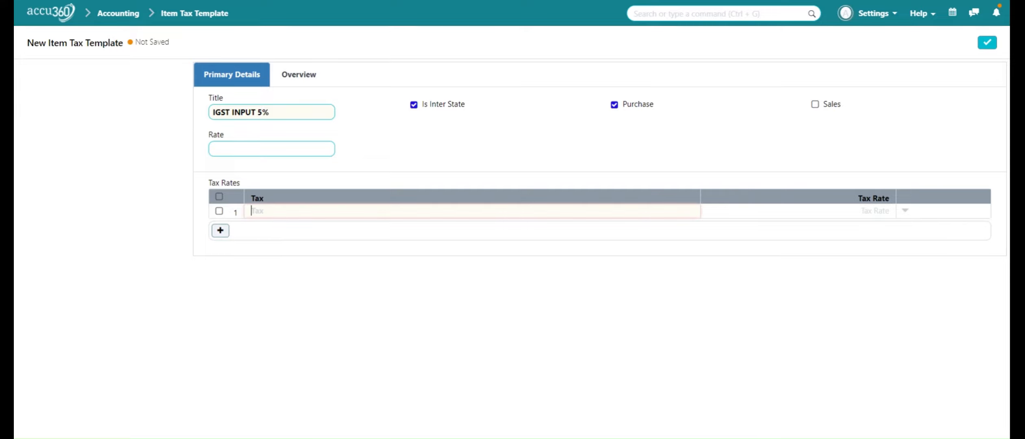
text(IG)
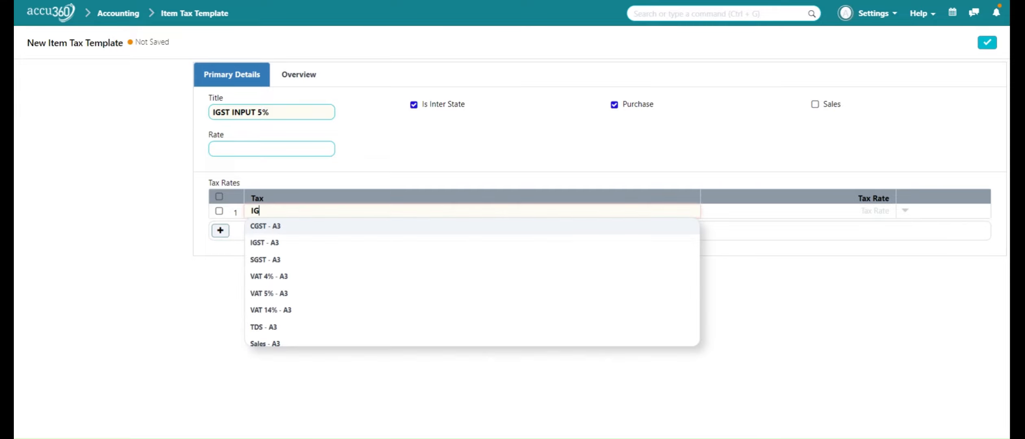
text(ST INP)
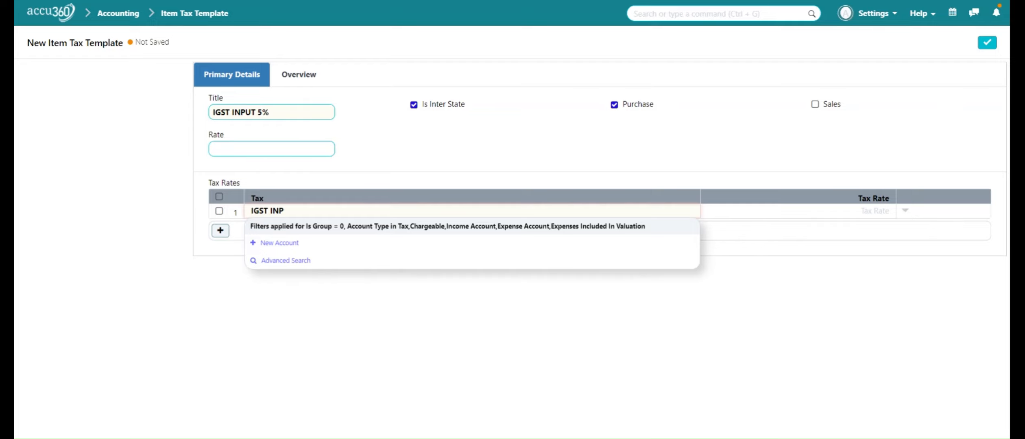
key(ctrl+g)
text(CH)
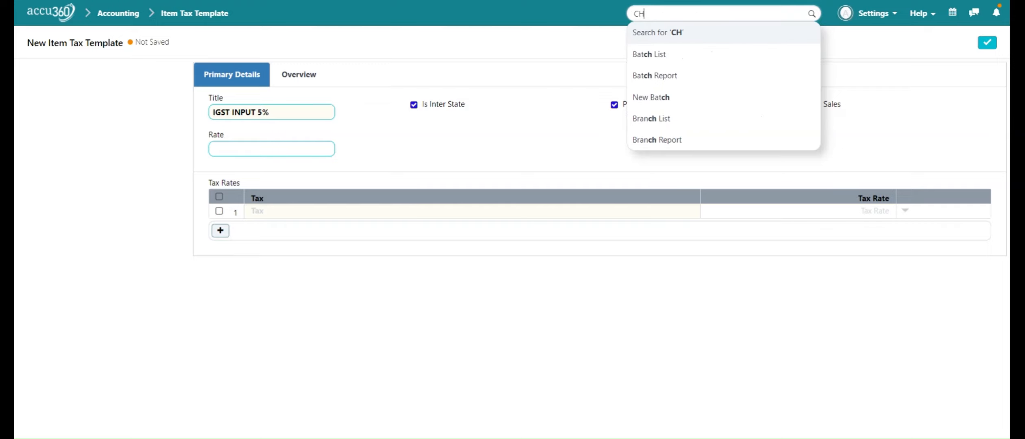
text(ART)
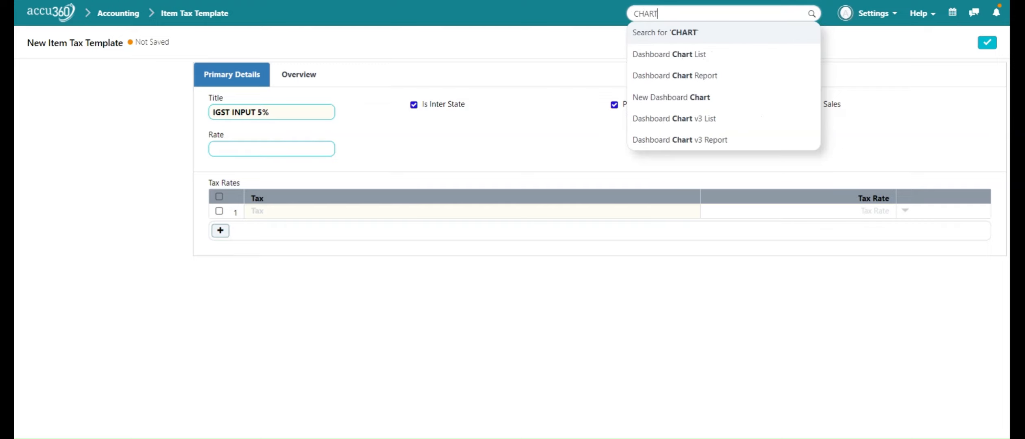
text( OF)
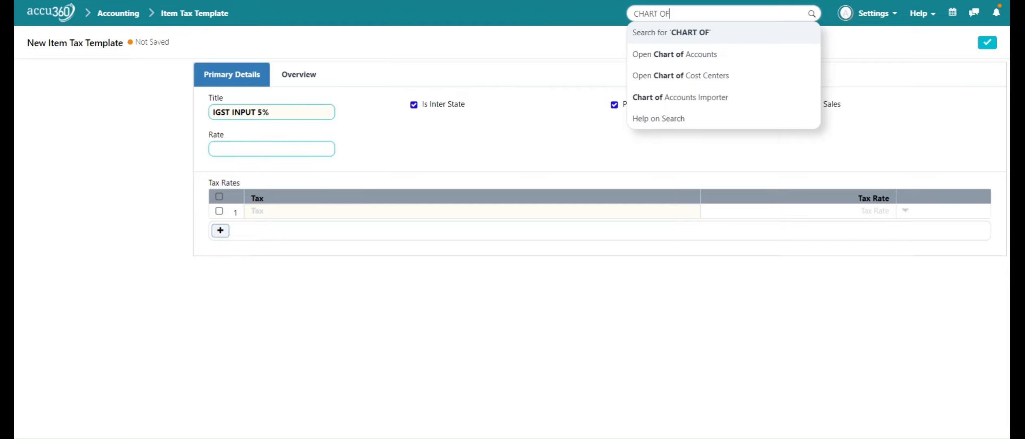
- Open Chart of Accounts, expand all, and edit IGST Input - A3 under Tax Assets
click(745, 57)
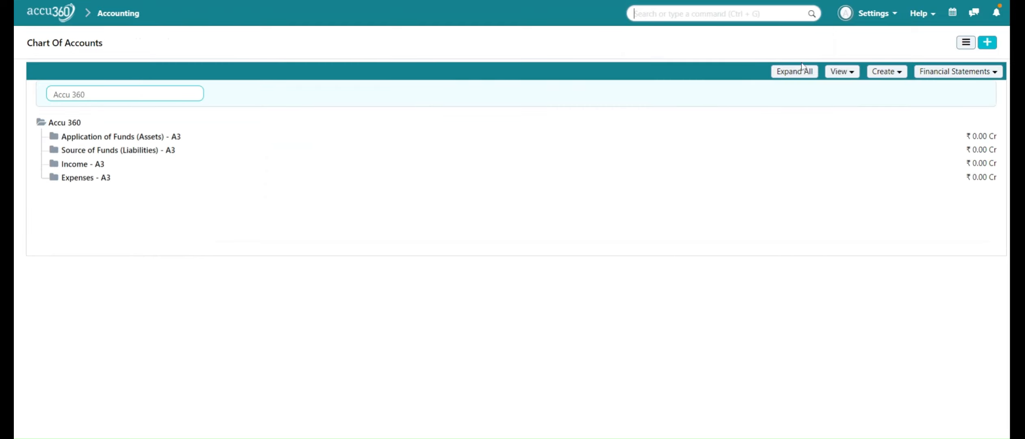
click(792, 76)
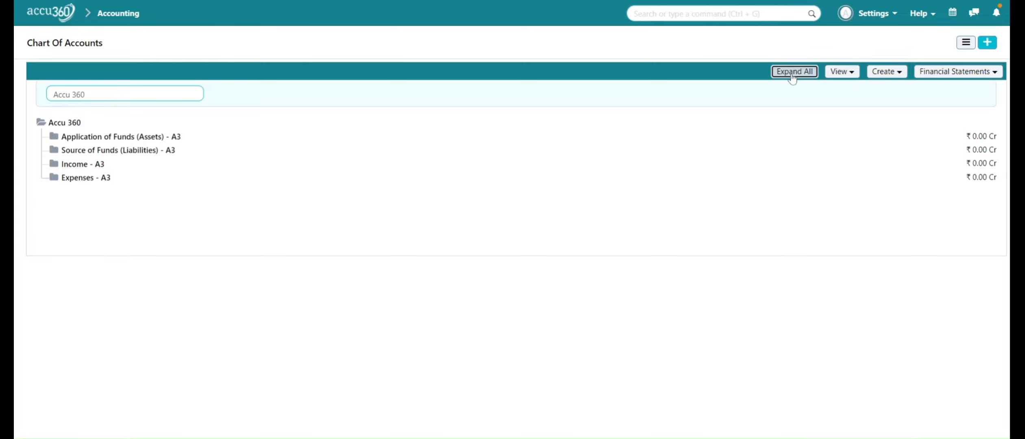
scroll(596, 129, down, 3)
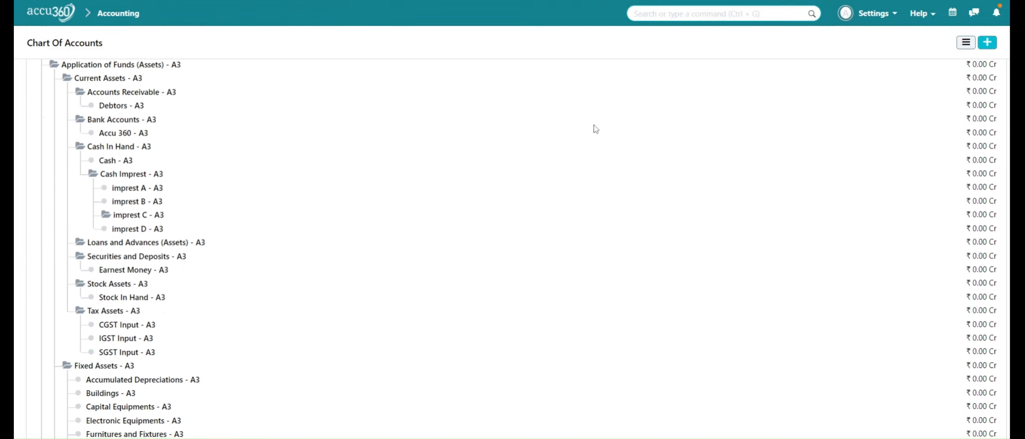
scroll(596, 129, down, 3)
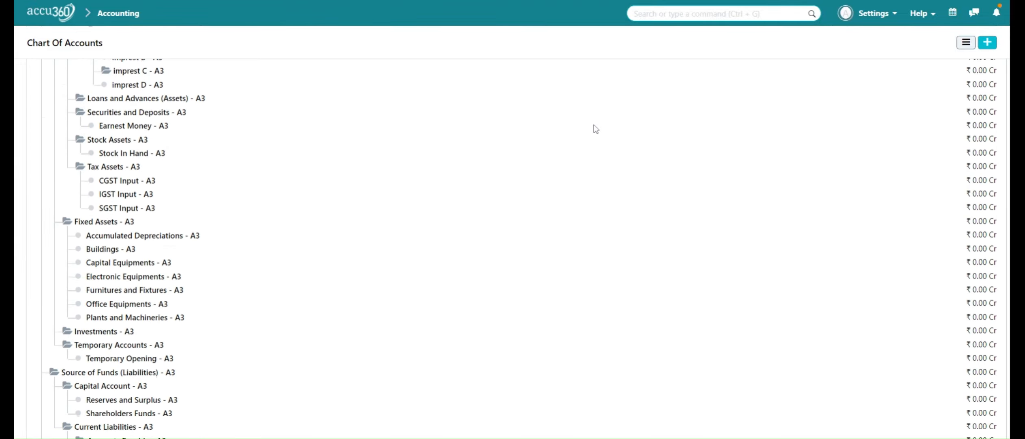
click(124, 183)
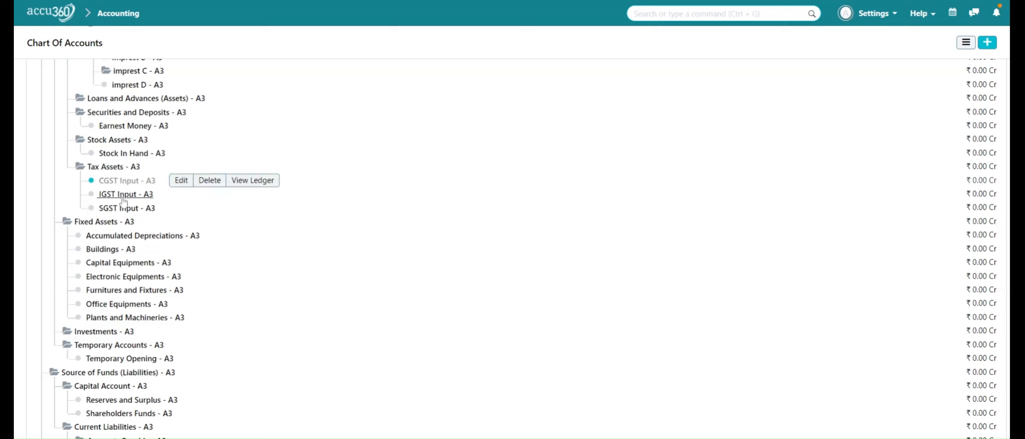
click(124, 196)
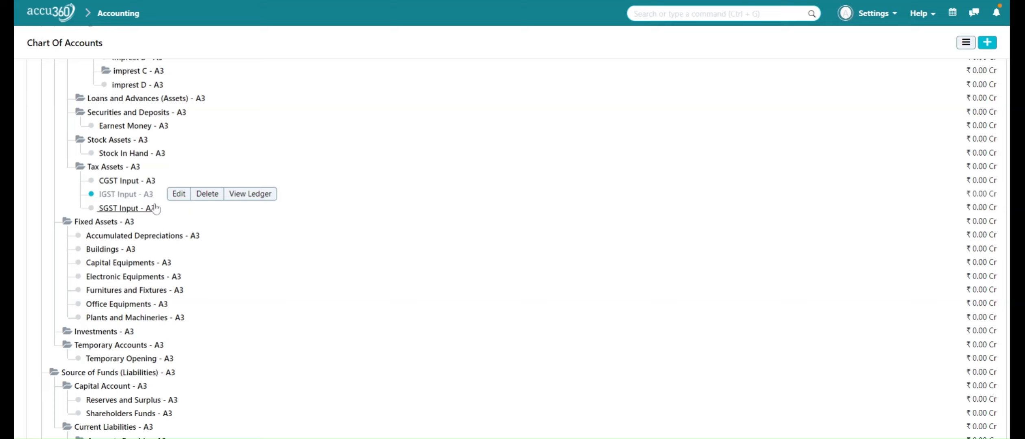
click(178, 195)
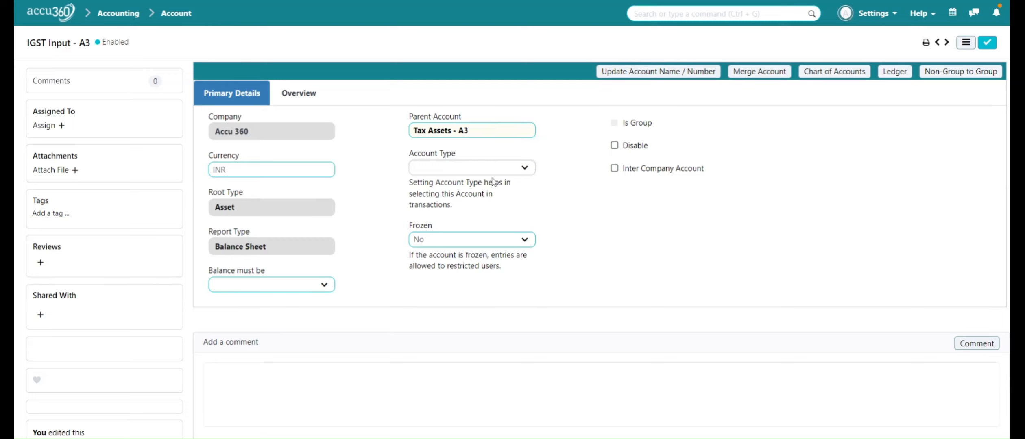
- Change IGST Input - A3's Account Type to Tax and save the account
key(Down)
key(Down)
key(Down)
key(Down)
key(Down)
key(Down)
key(Down)
key(Down)
key(Down)
key(Down)
key(Down)
key(Down)
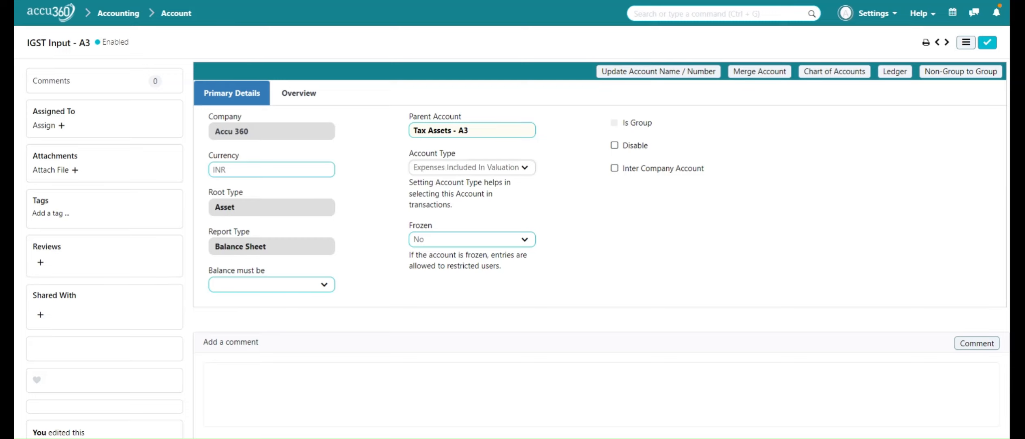
key(Down)
key(Down)
key(Down)
key(Down)
key(Down)
key(Down)
key(Down)
key(Down)
key(Down)
key(Down)
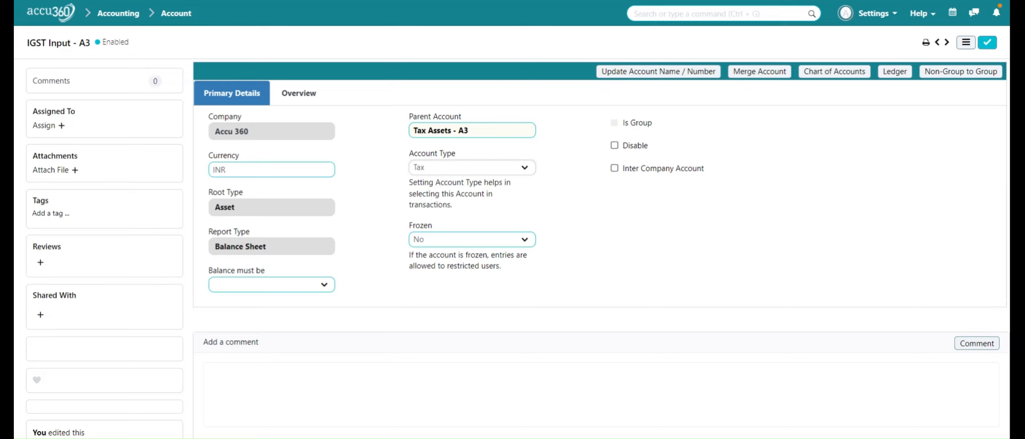
key(Down)
key(Up)
key(Return)
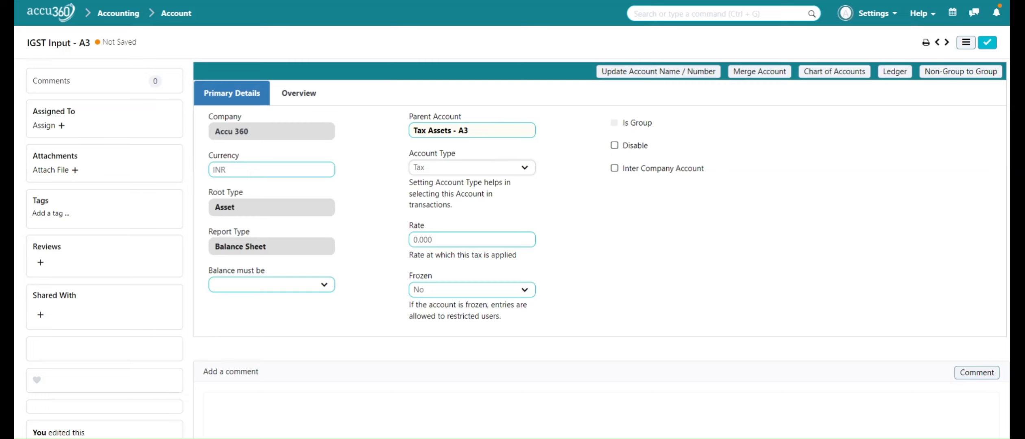
click(989, 44)
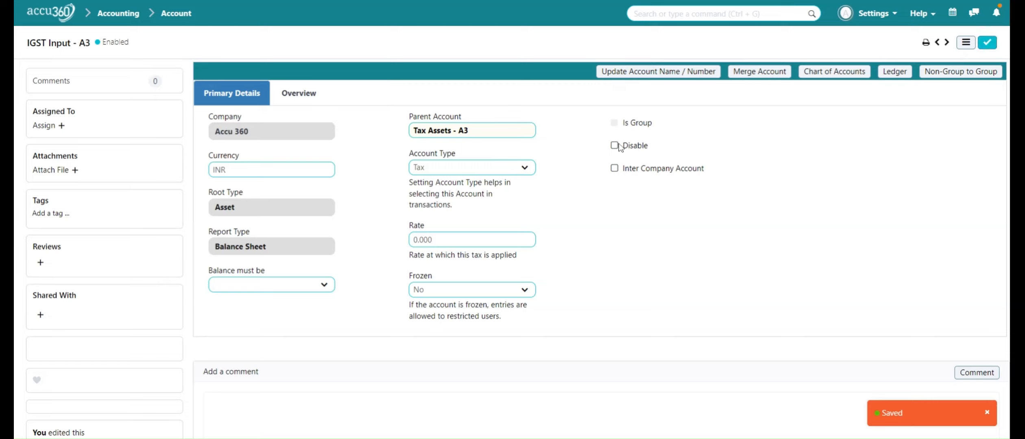
click(833, 72)
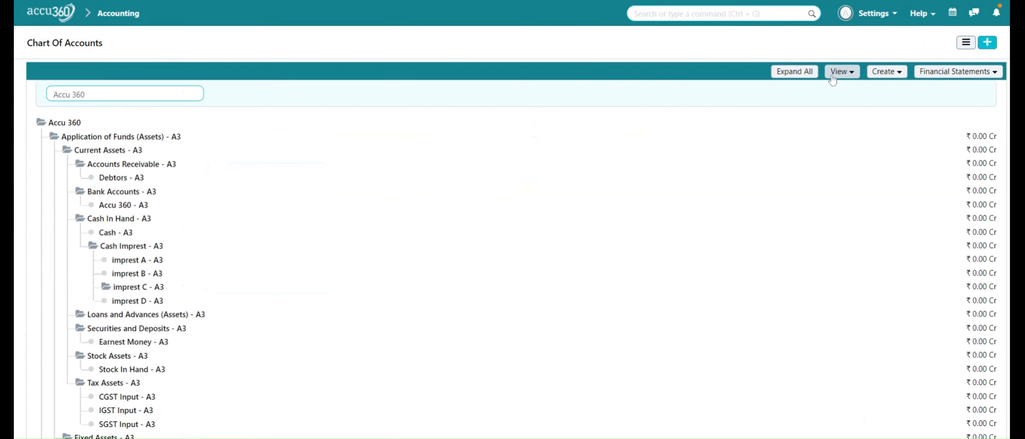
- Edit CGST Input - A3, set its Account Type to Tax, and save it
scroll(611, 203, down, 4)
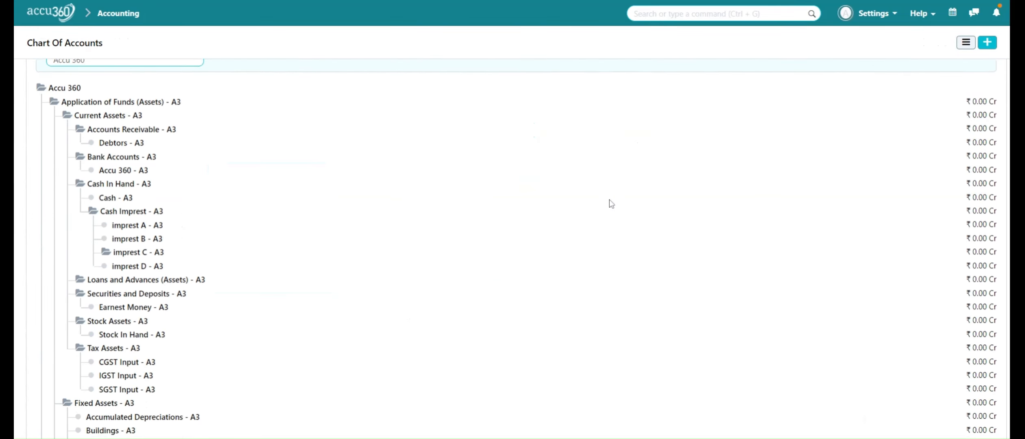
scroll(612, 204, down, 1)
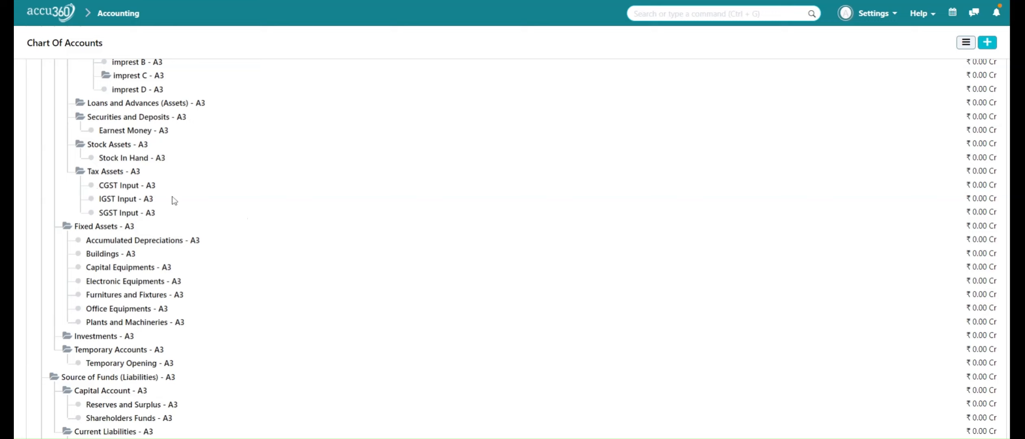
click(143, 189)
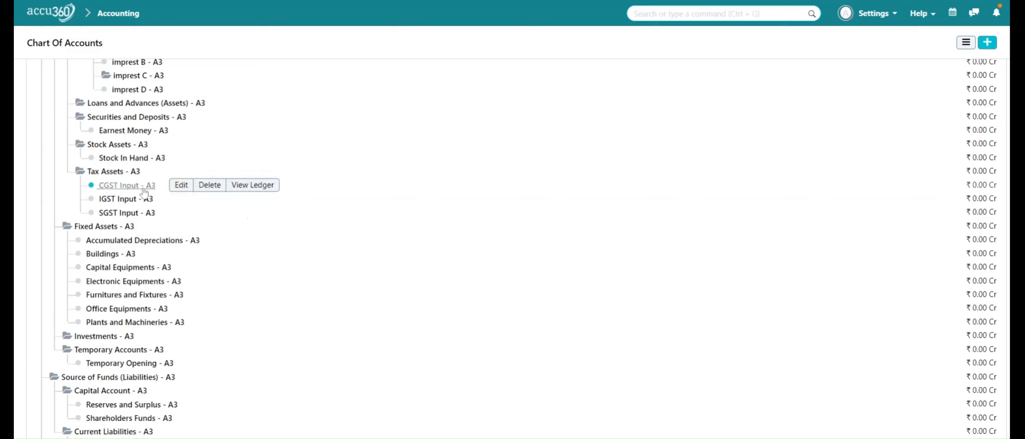
click(181, 186)
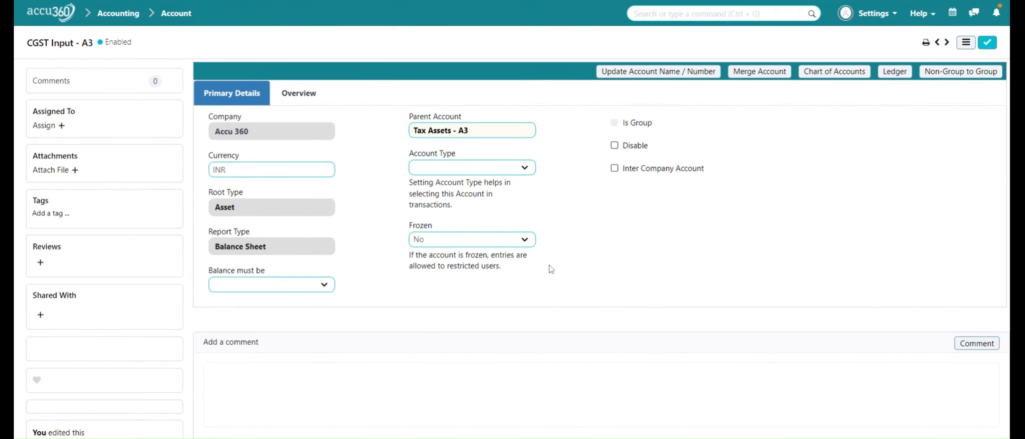
click(525, 171)
key(Down)
key(Down)
key(Down)
key(Down)
key(Down)
key(Down)
key(Down)
key(Down)
key(Down)
key(Down)
key(Down)
key(Down)
key(Down)
key(Down)
key(Down)
key(Down)
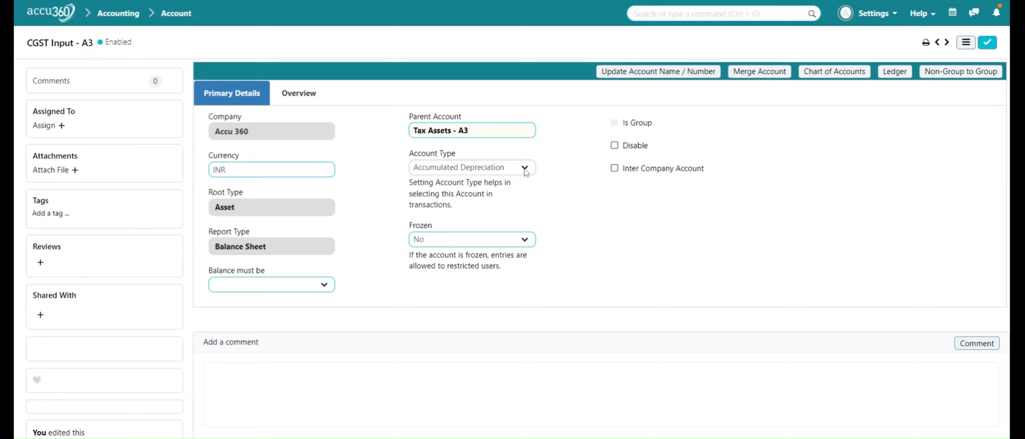
key(Down)
key(Down)
key(Down)
key(Down)
key(Down)
key(Down)
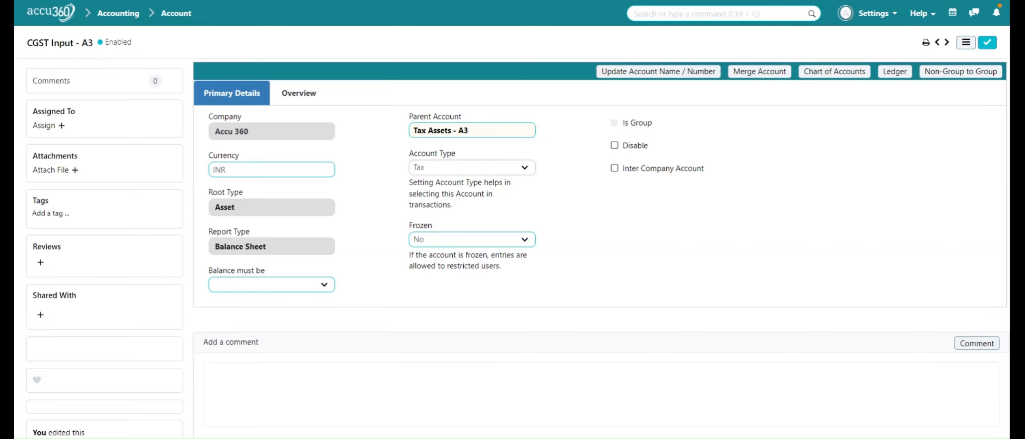
key(Return)
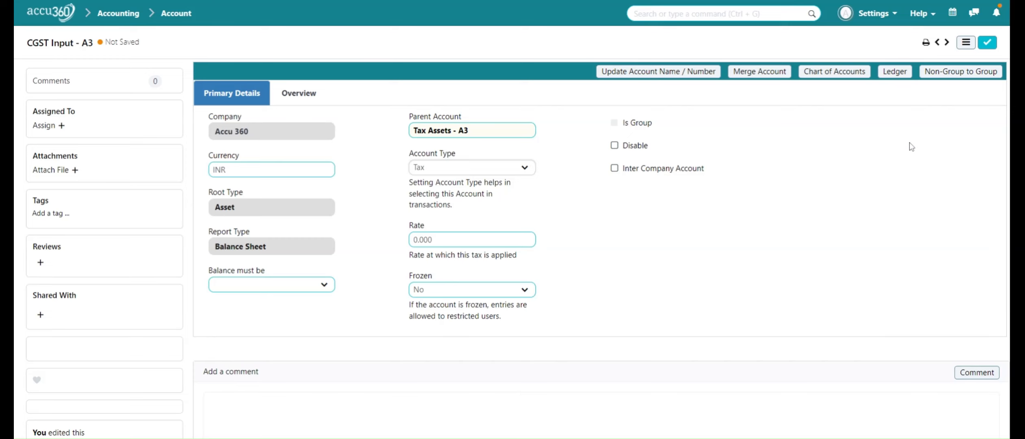
click(985, 46)
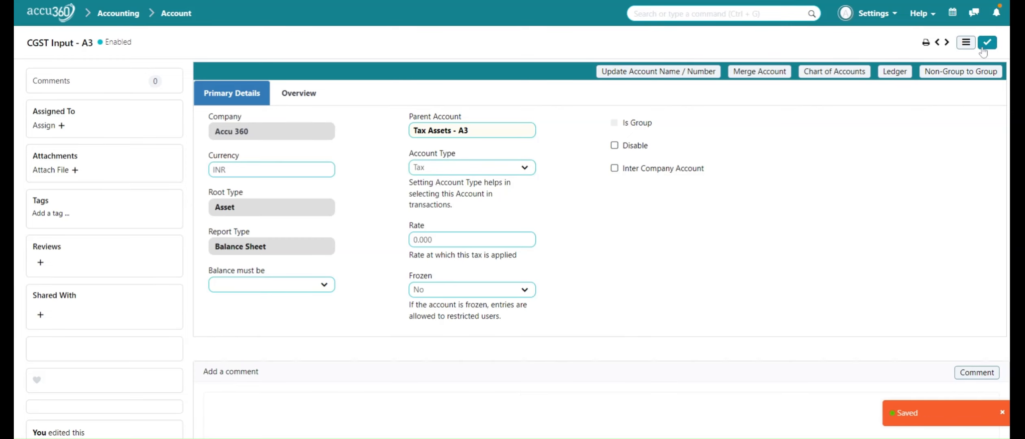
- Edit SGST Input - A3 from the chart, set its Account Type to Tax, and save
click(824, 72)
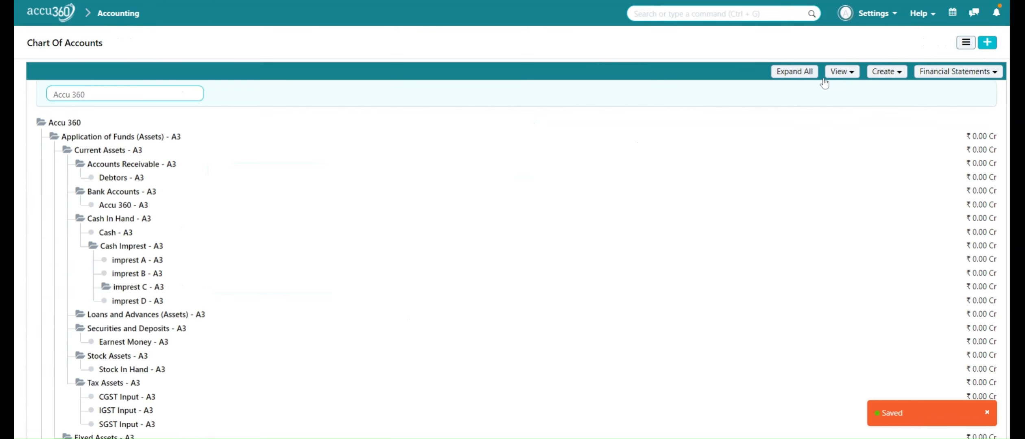
scroll(219, 281, down, 4)
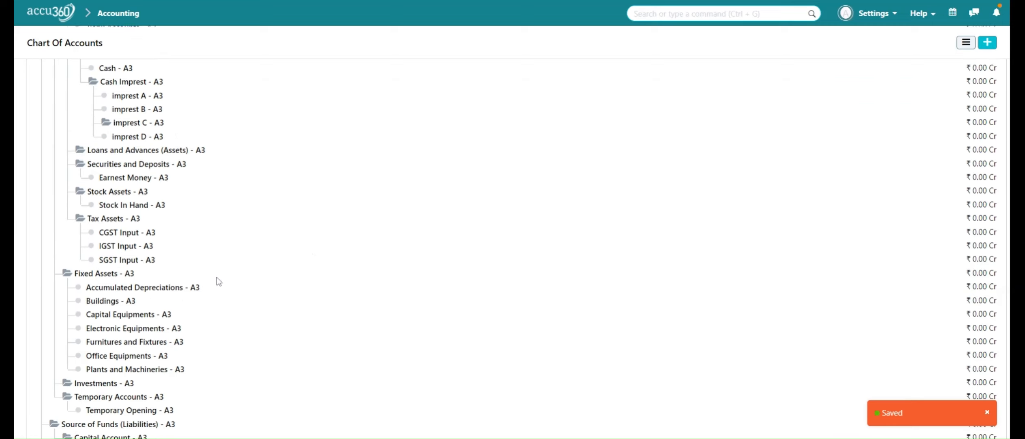
mouse_move(145, 265)
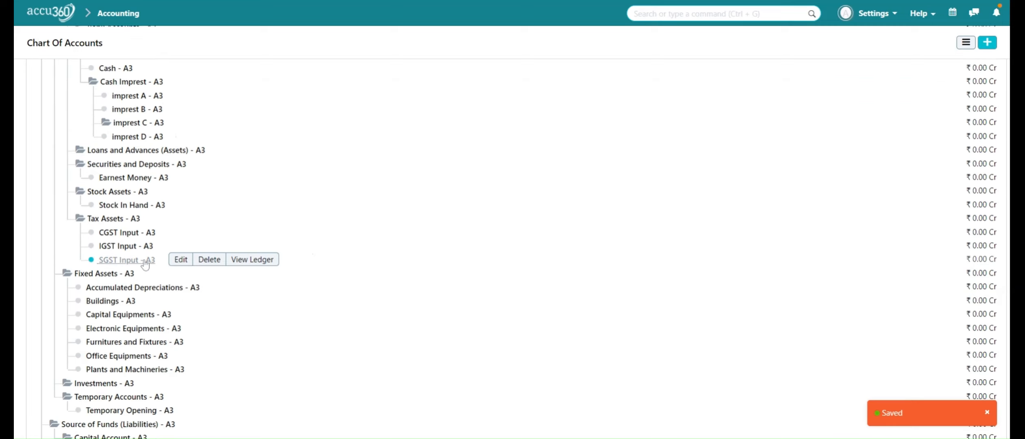
click(178, 262)
click(461, 169)
key(t)
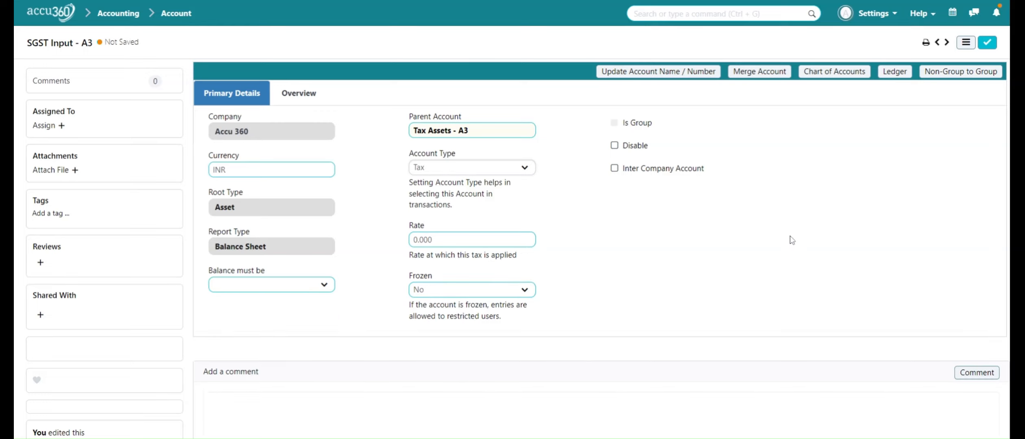
click(987, 43)
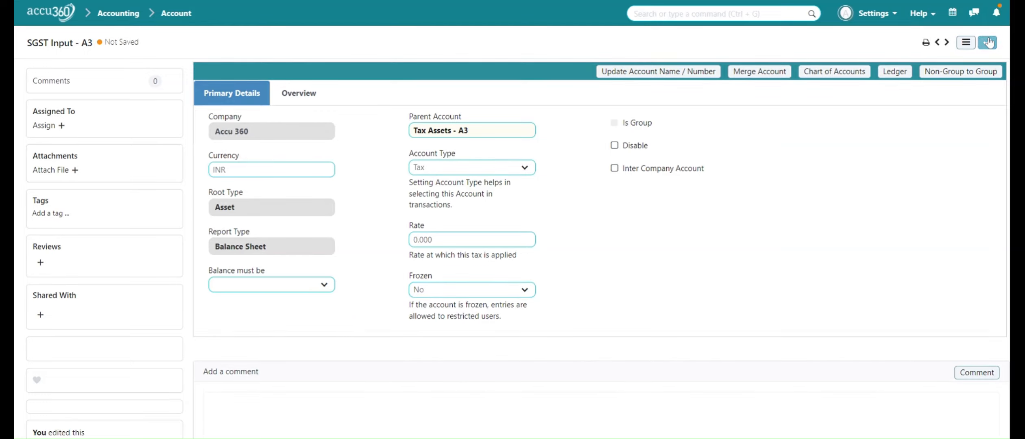
click(832, 73)
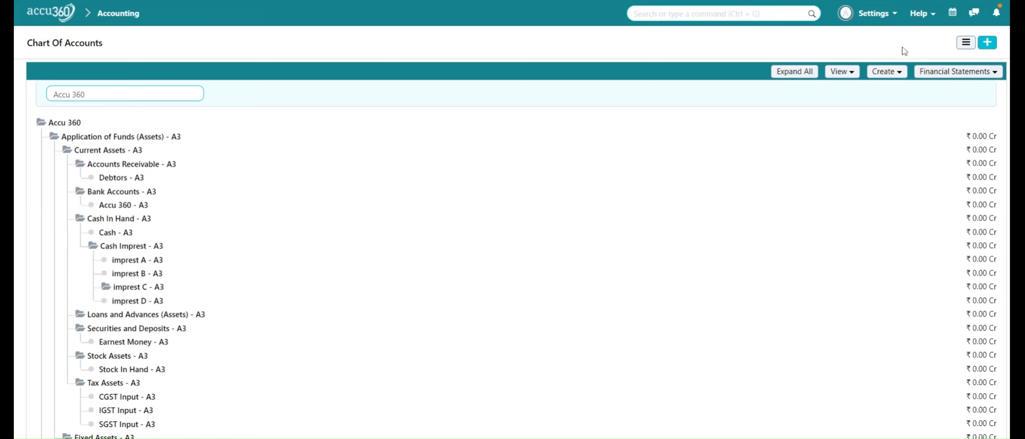
- Reload Accu360 from Settings, then reopen Accounting > Taxes > Item Tax Template
click(881, 18)
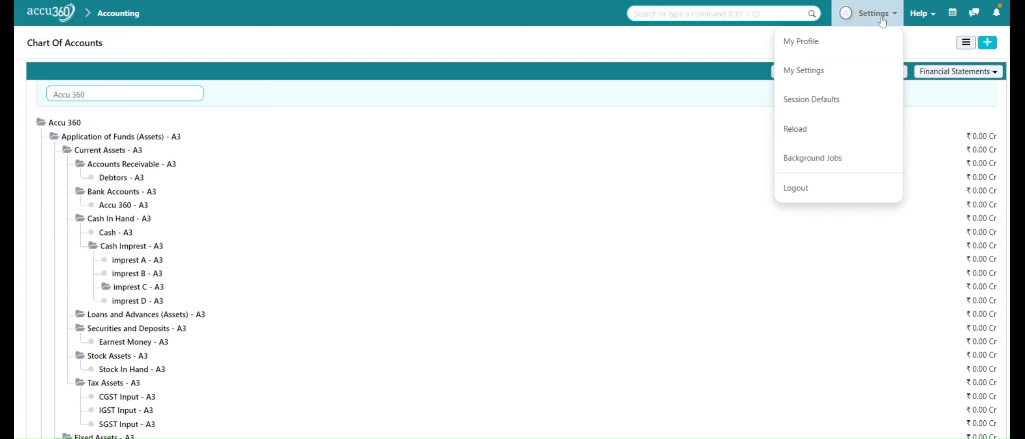
click(843, 129)
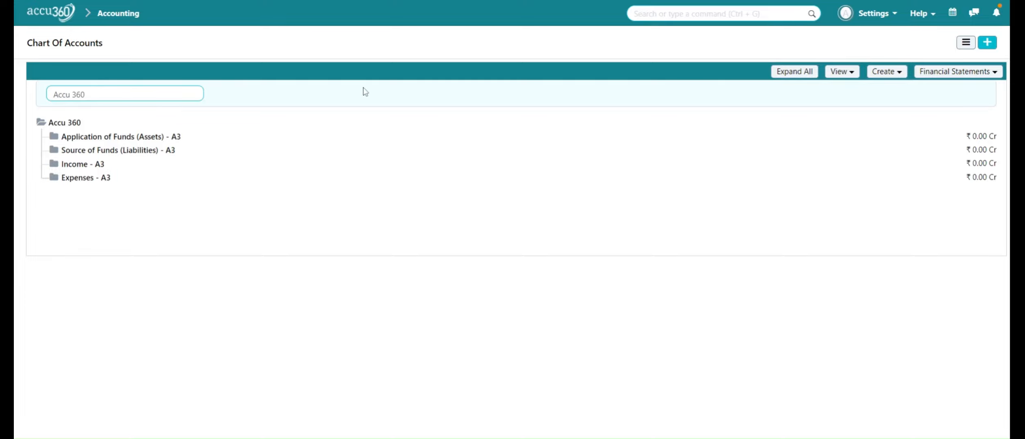
click(62, 16)
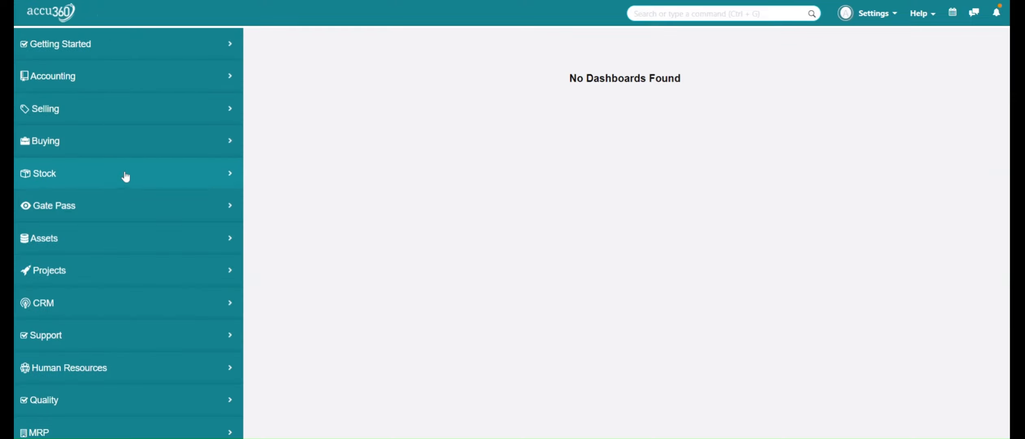
click(128, 81)
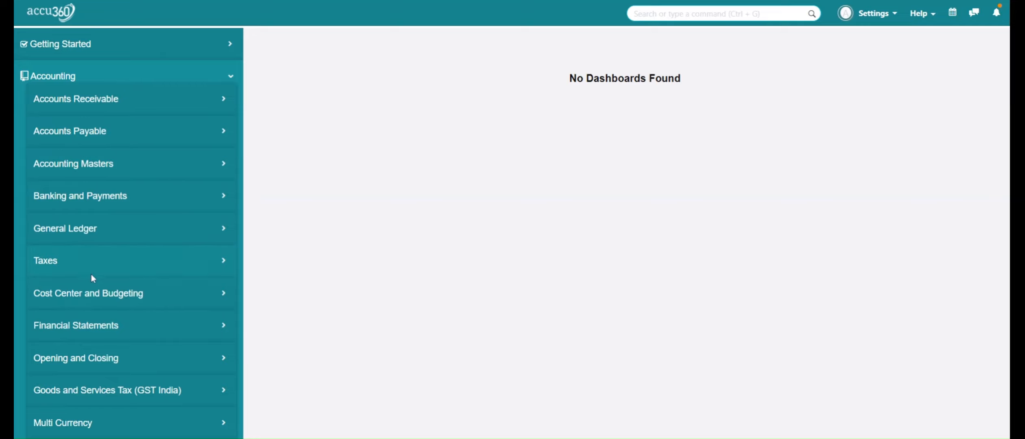
click(125, 269)
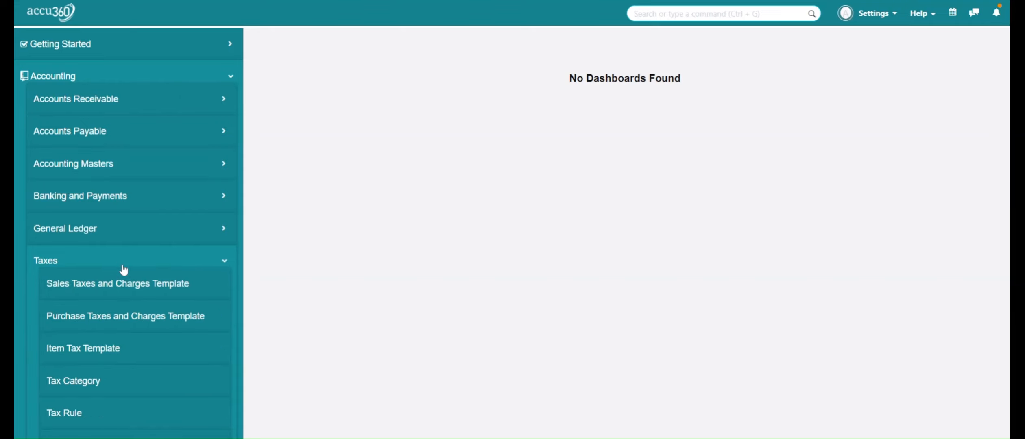
click(114, 353)
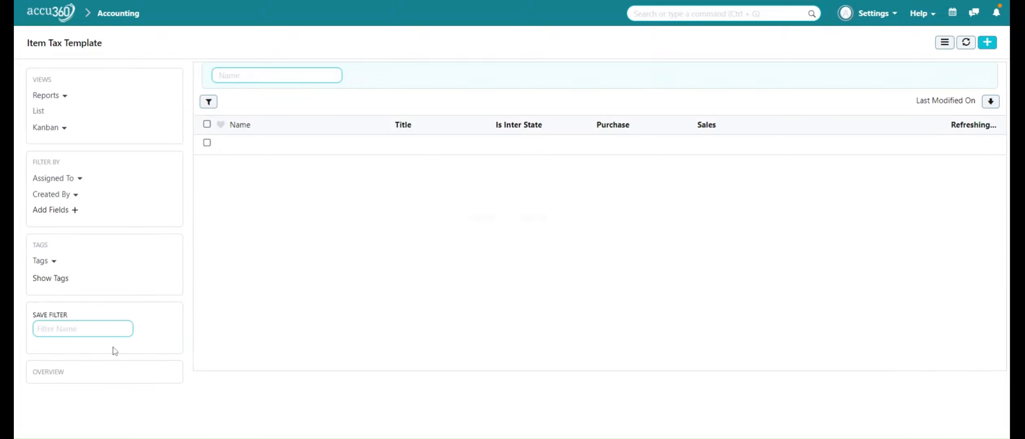
- Create a new template titled 'IGST INPUT 5%' with Is Inter State and Purchase ticked
click(985, 49)
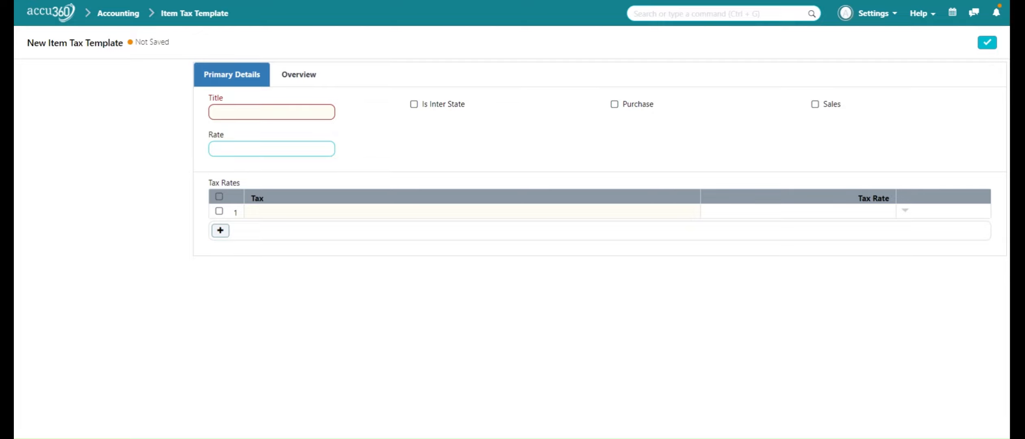
click(292, 113)
text(IG)
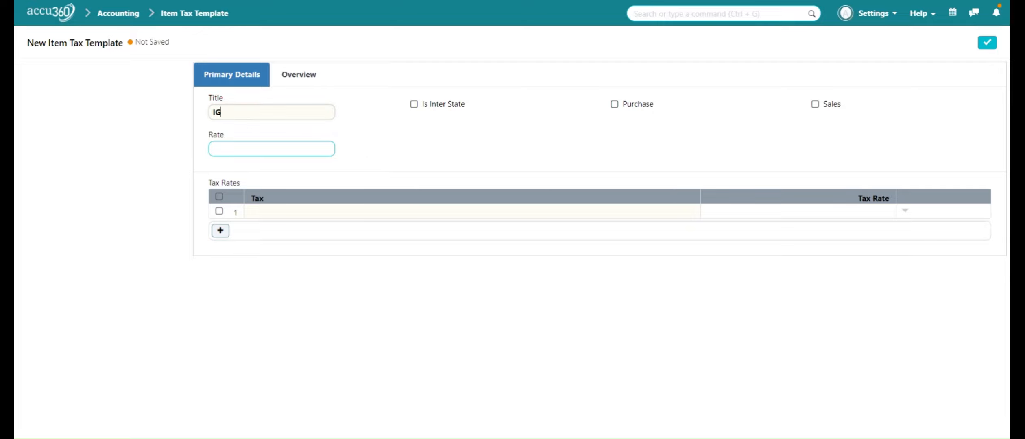
text(ST INPUT 5%)
click(423, 109)
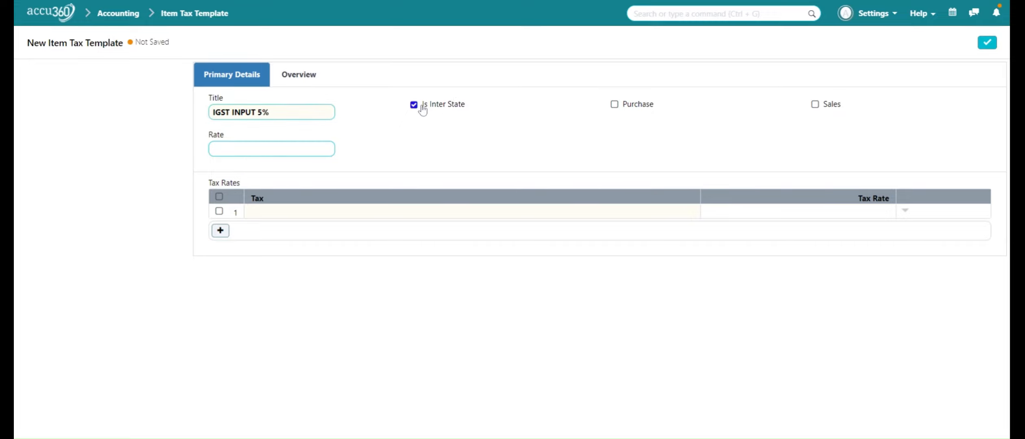
click(615, 108)
- Set row 1 to IGST Input - A3 at rate 5 and save the template
click(343, 213)
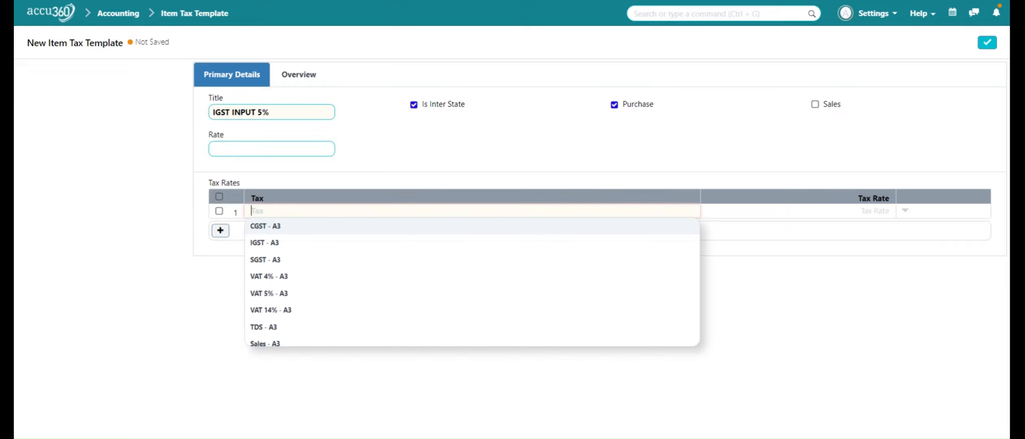
text(IGST)
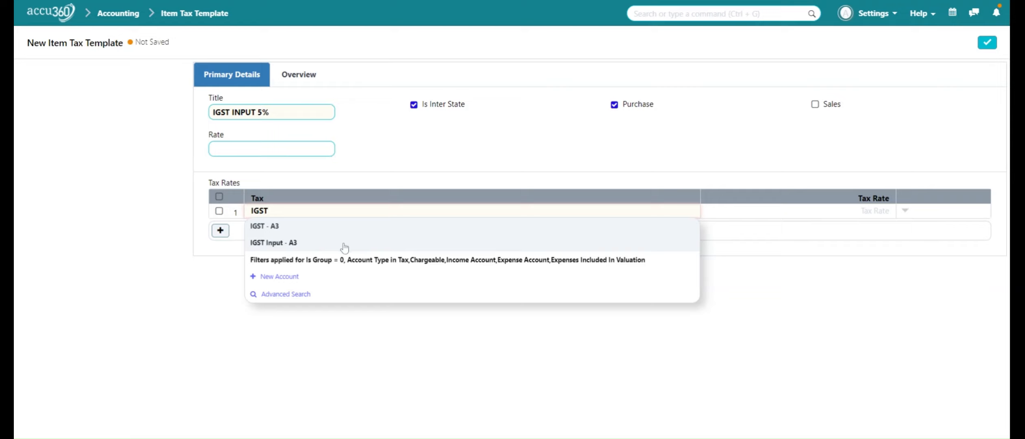
click(345, 244)
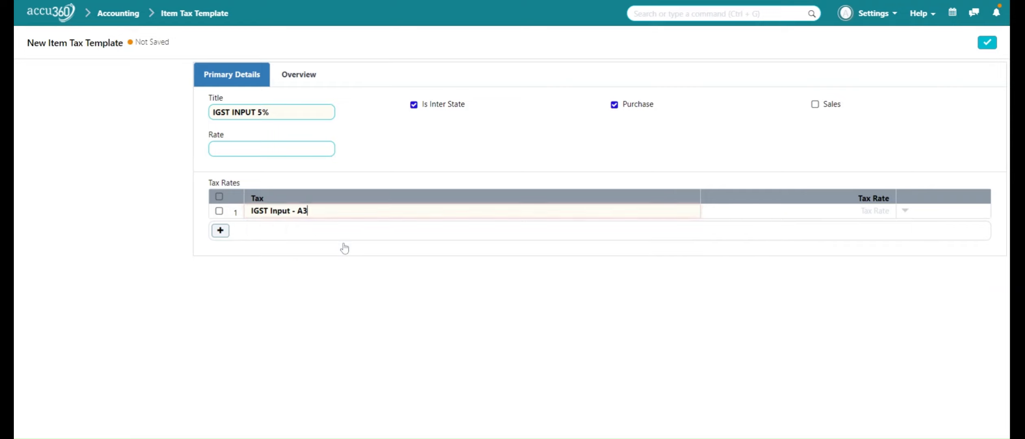
click(874, 211)
text(5)
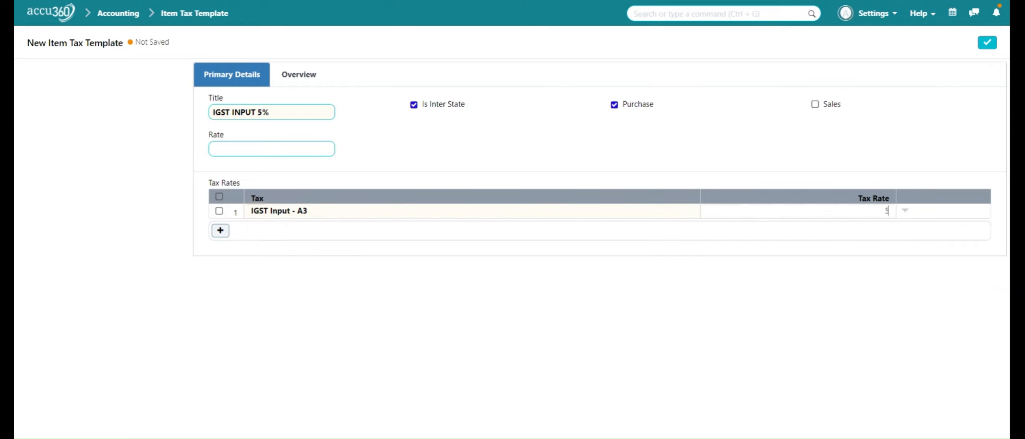
click(872, 250)
click(987, 43)
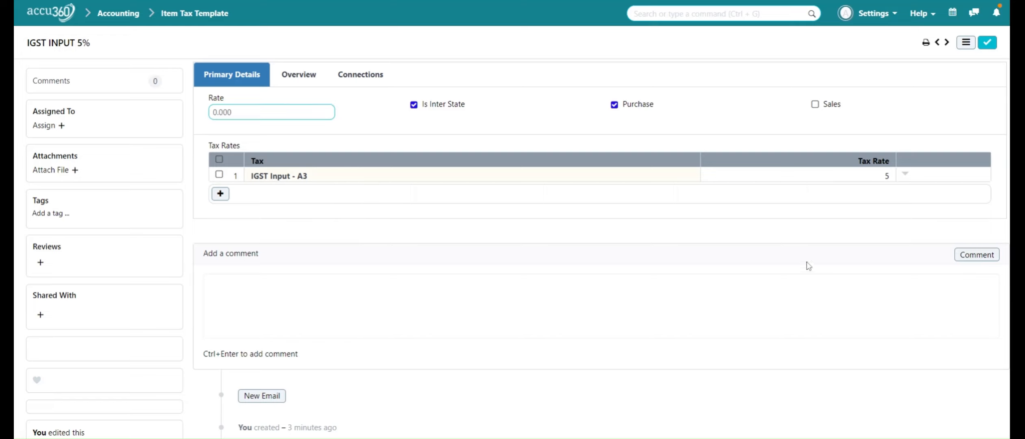
- Duplicate the template as 'CS GST 5%', marked for sales only and not inter-state
click(966, 46)
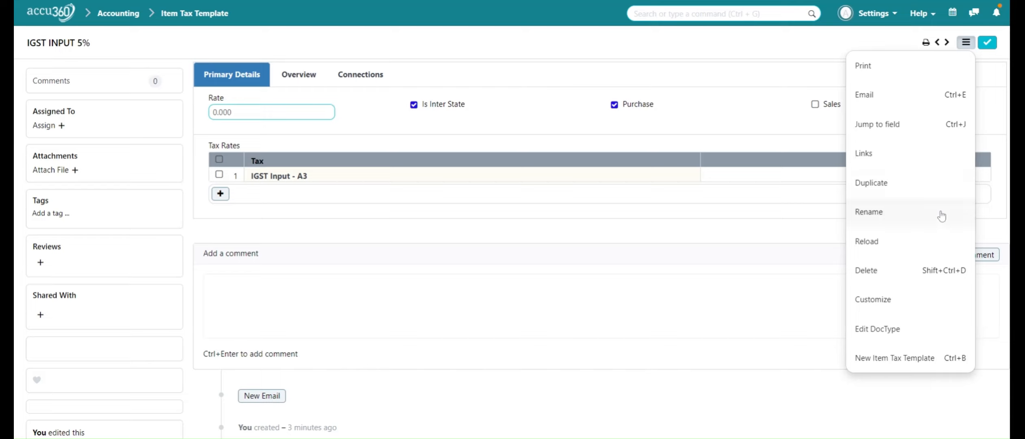
click(911, 191)
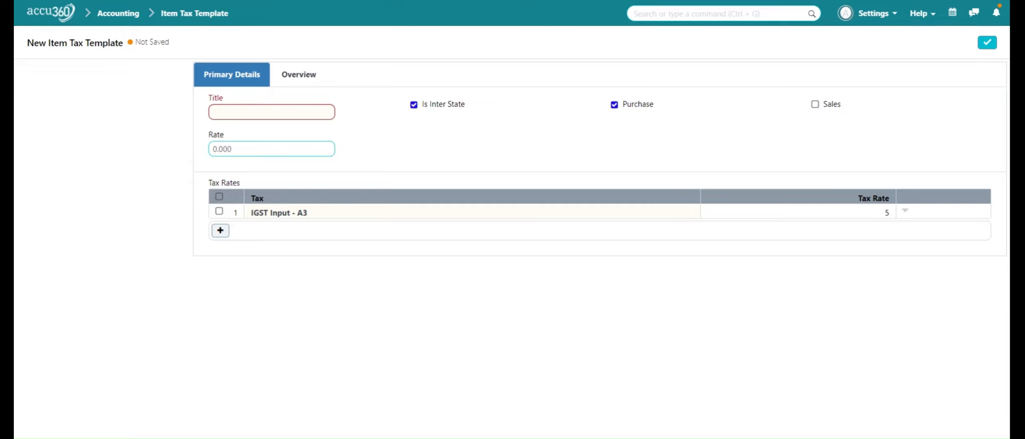
text(cS GST )
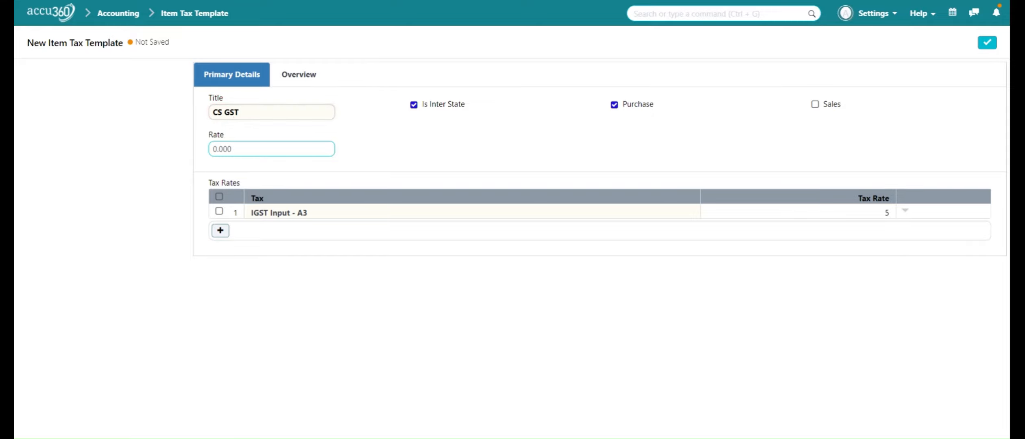
text(5%)
click(639, 106)
click(815, 105)
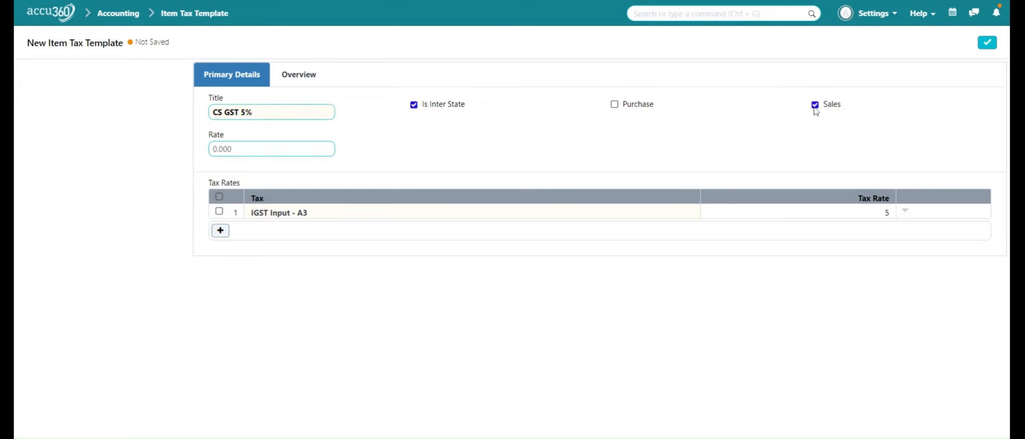
click(419, 109)
- Change the first tax row to CGST - A3 at a rate of 2.5
click(380, 217)
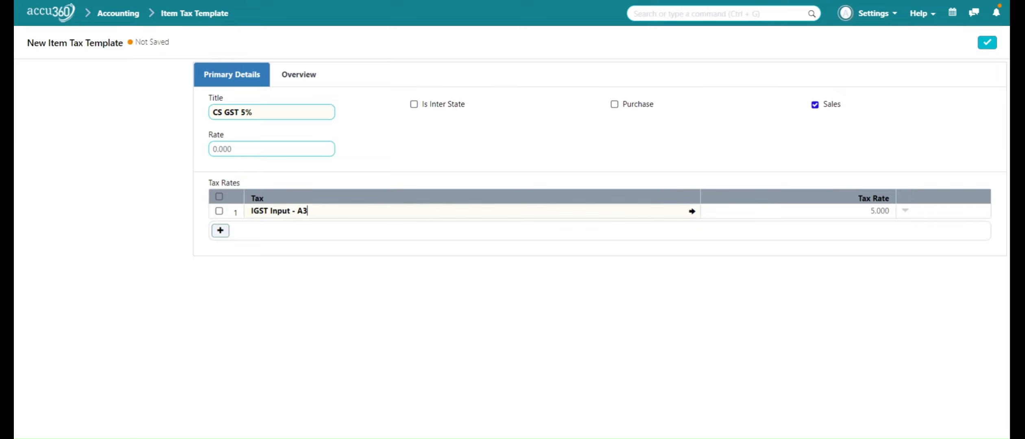
key(BackSpace)
key(BackSpace)
key(BackSpace)
key(BackSpace)
key(BackSpace)
key(BackSpace)
key(BackSpace)
key(BackSpace)
key(BackSpace)
key(BackSpace)
key(BackSpace)
key(BackSpace)
key(BackSpace)
key(BackSpace)
key(BackSpace)
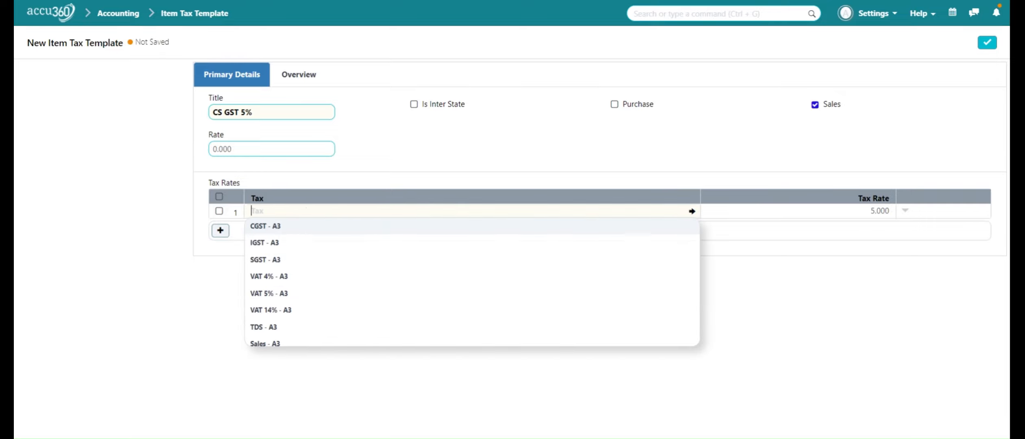
text(CGST)
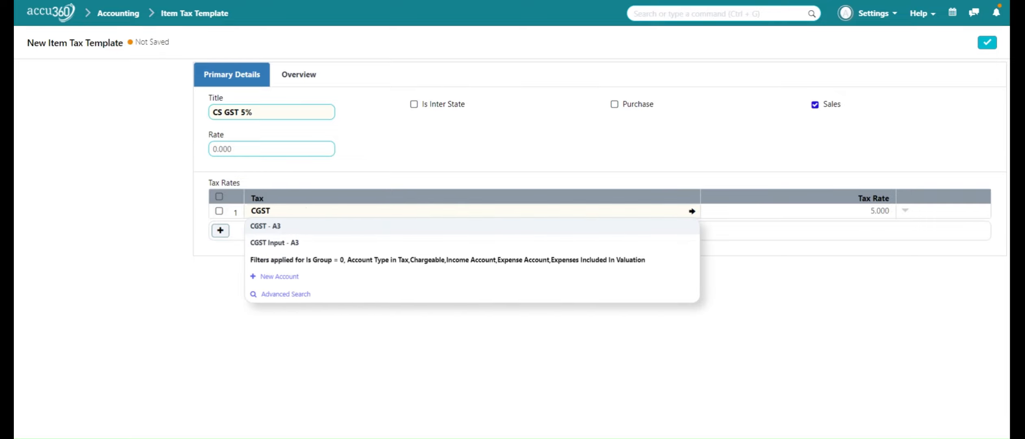
click(378, 227)
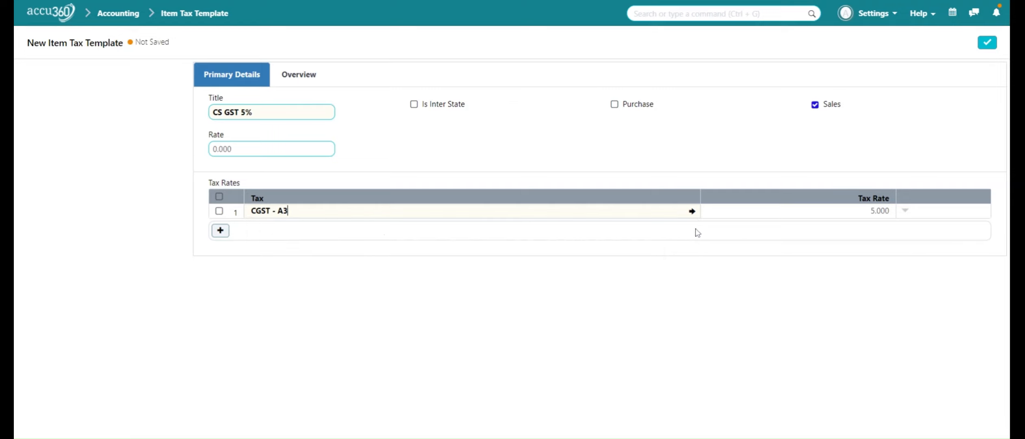
click(844, 210)
text(2.5)
- Add a second row SGST - A3 at 2.5 and save the template
click(220, 230)
click(288, 230)
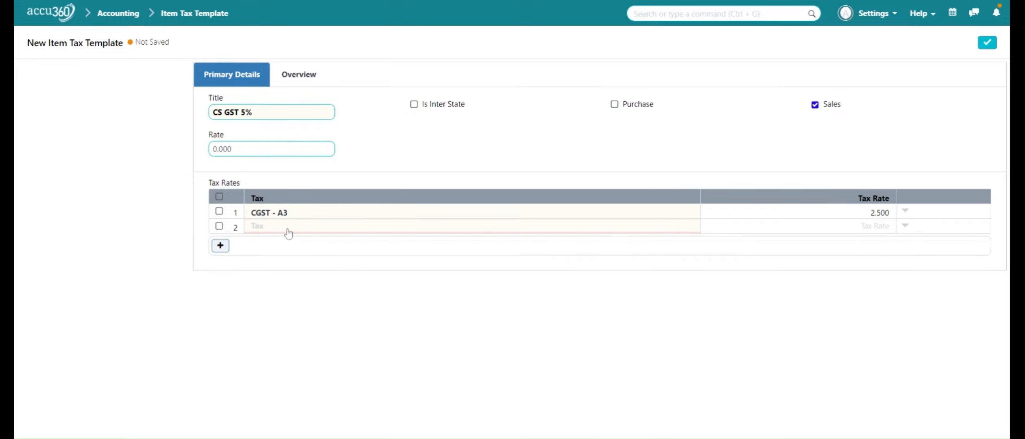
text(SGS)
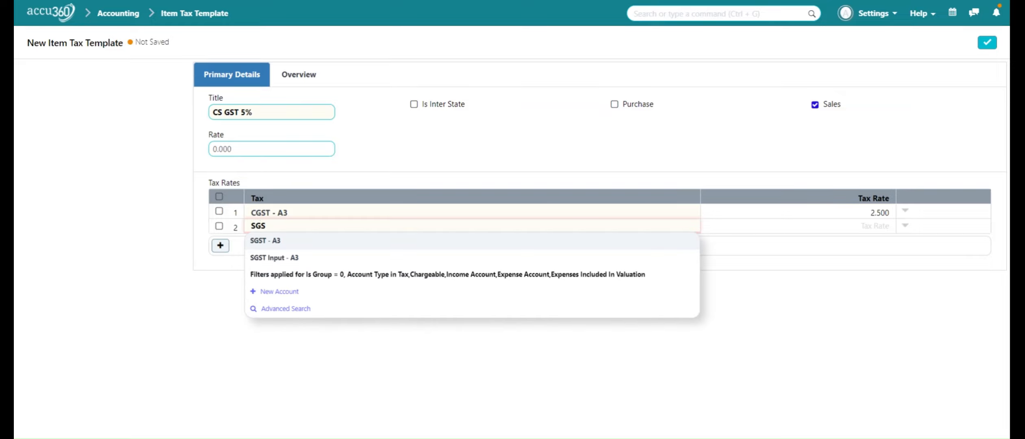
click(293, 244)
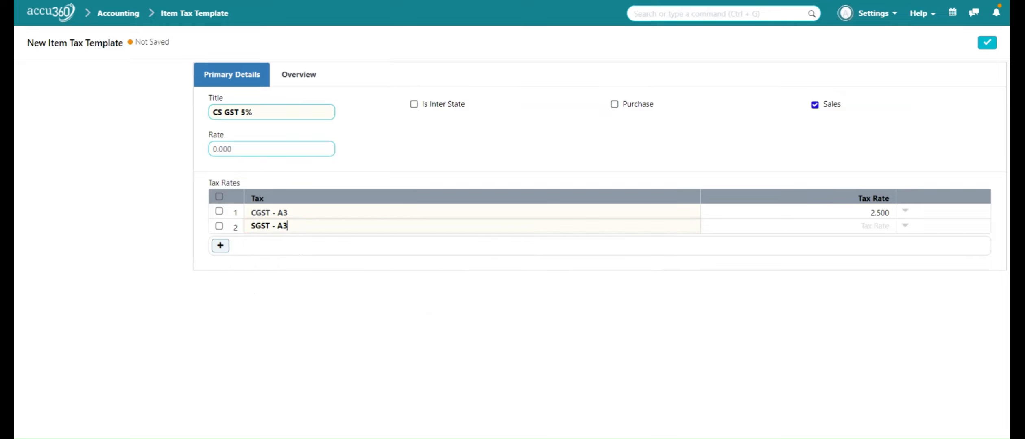
key(Tab)
text(2.5)
click(988, 42)
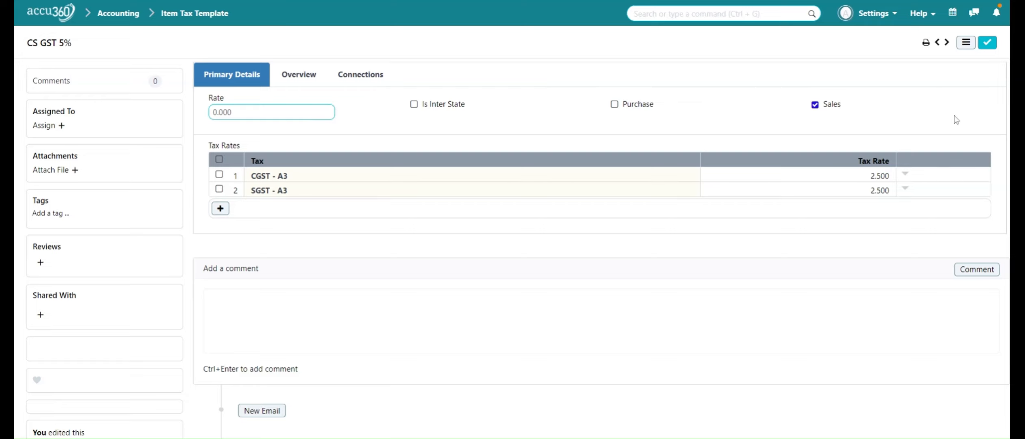
- Duplicate CS GST 5% as 'CS GST INPUT 5%' for purchases and save it
click(966, 43)
click(880, 184)
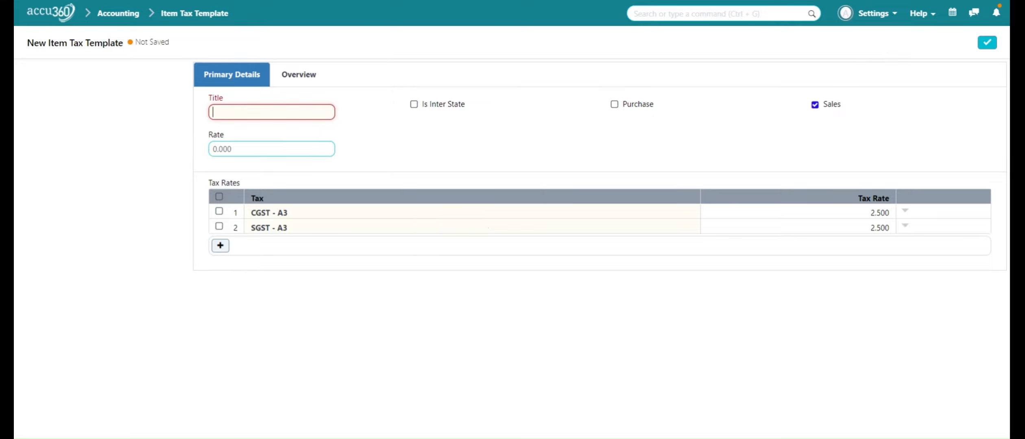
text(CS GST)
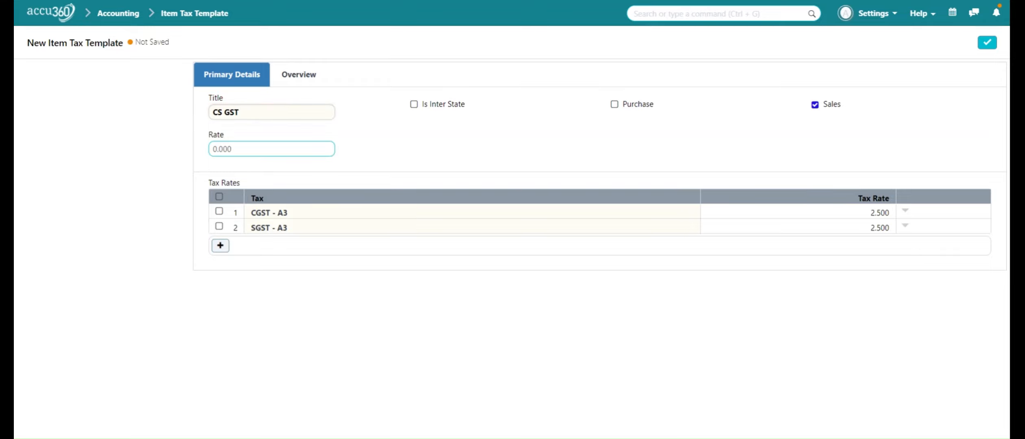
text( INPUT 5)
click(616, 106)
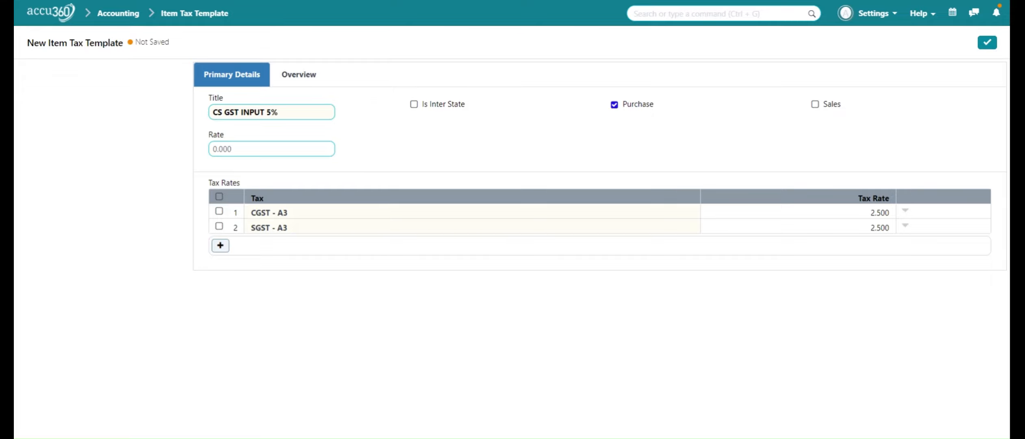
click(986, 44)
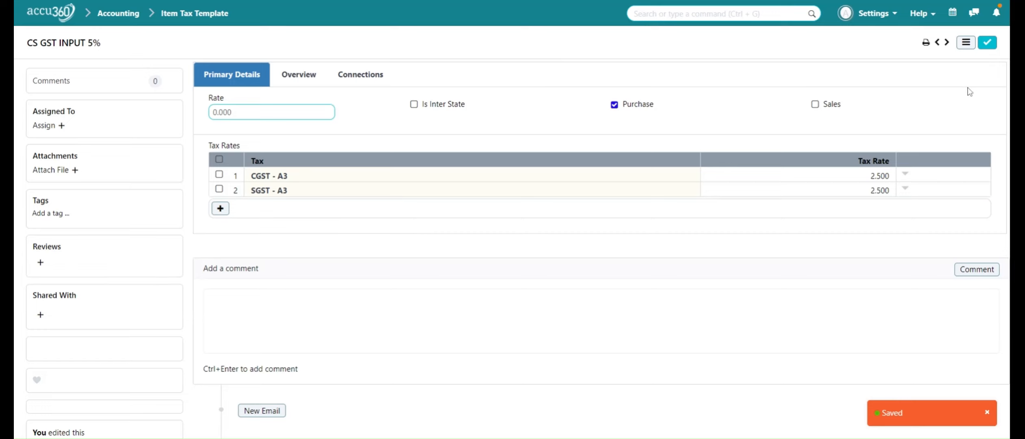
- Duplicate the template as 'IGST 12', marked inter-state and for sales only
click(965, 44)
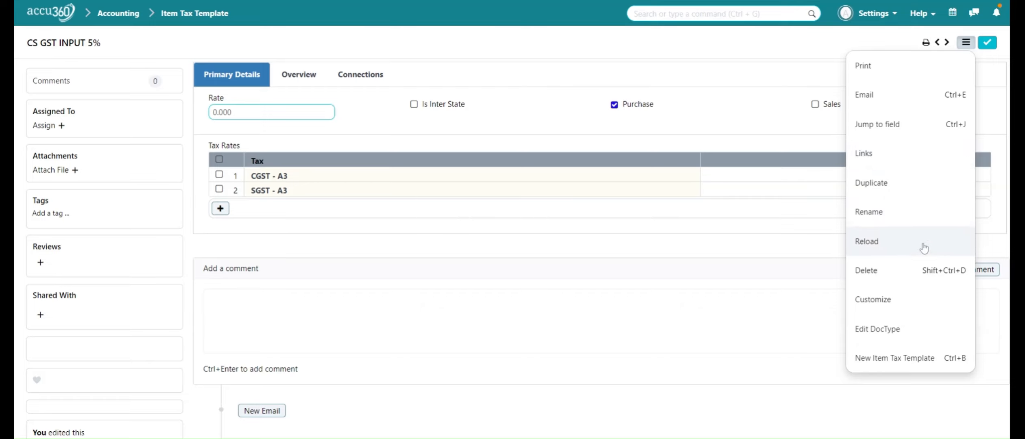
click(918, 189)
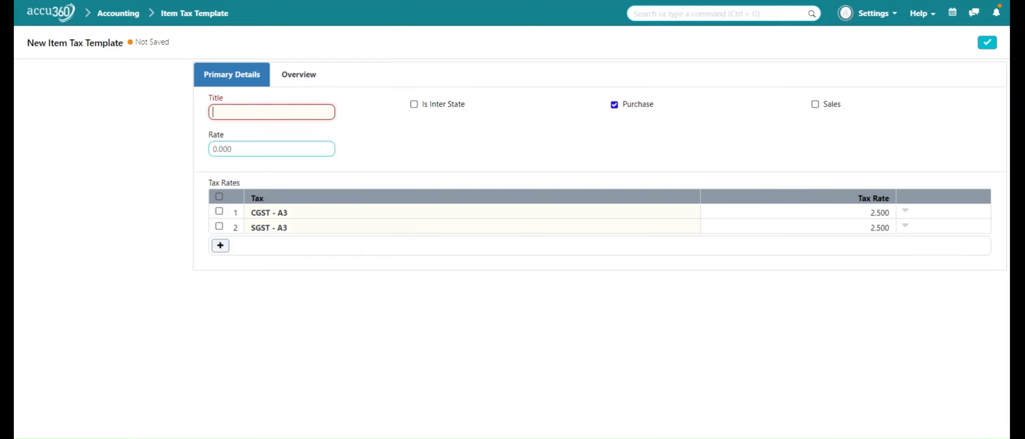
text(IGST 12)
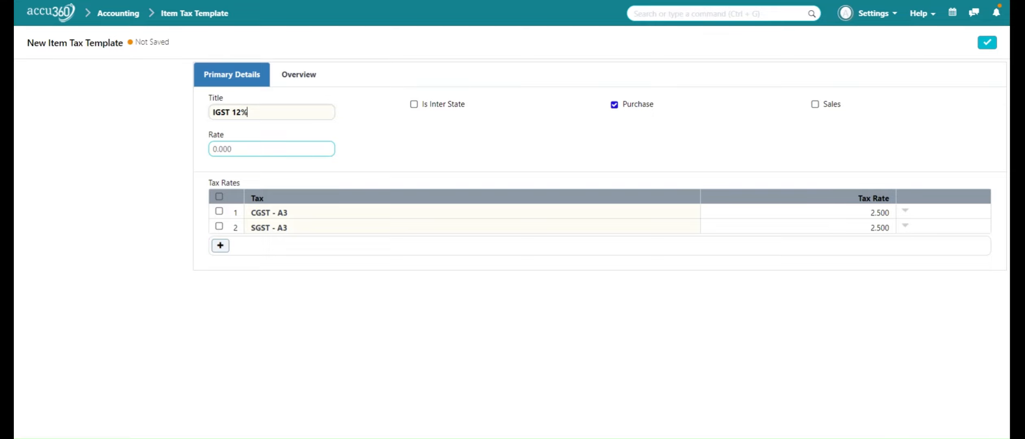
click(414, 106)
click(614, 106)
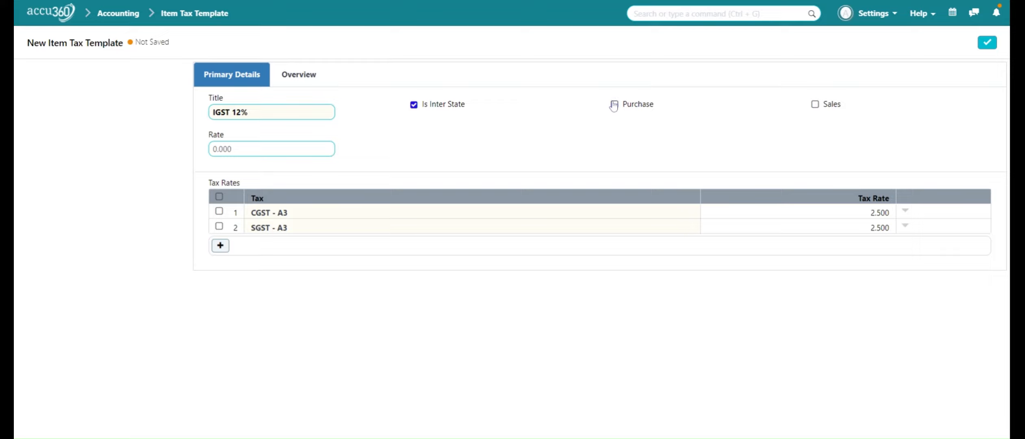
click(824, 109)
- Delete the copied CGST and SGST tax rows
click(219, 212)
click(225, 230)
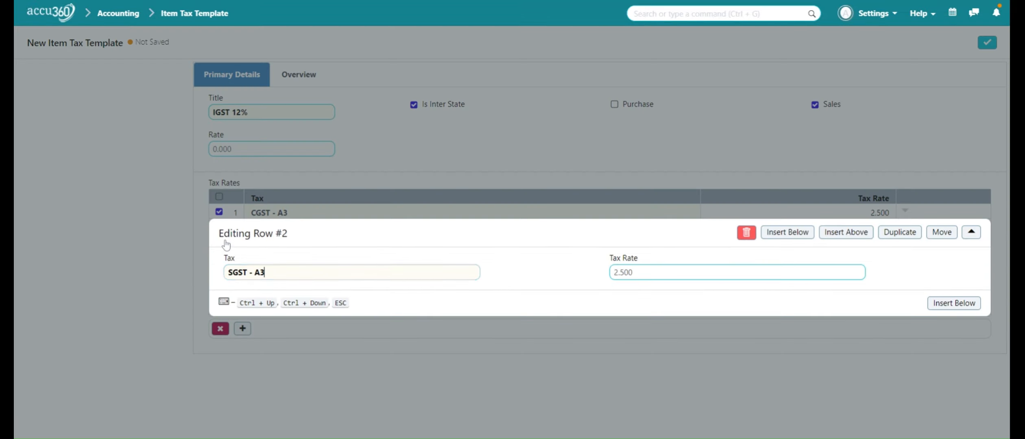
click(272, 332)
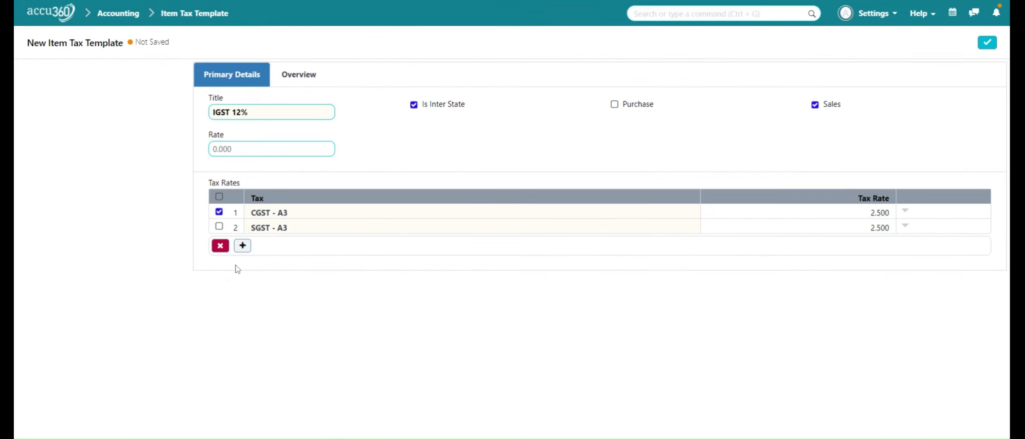
click(219, 226)
click(221, 246)
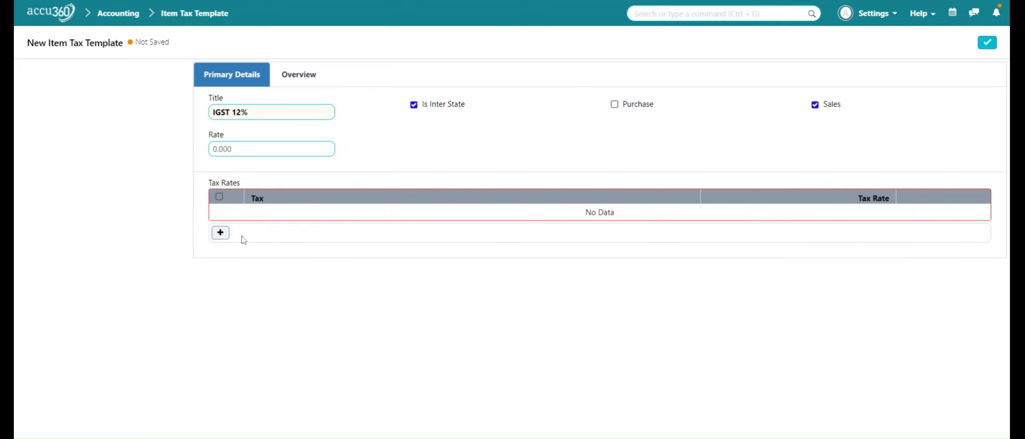
- Add a single IGST - A3 row at a rate of 12 and save
click(220, 232)
click(339, 215)
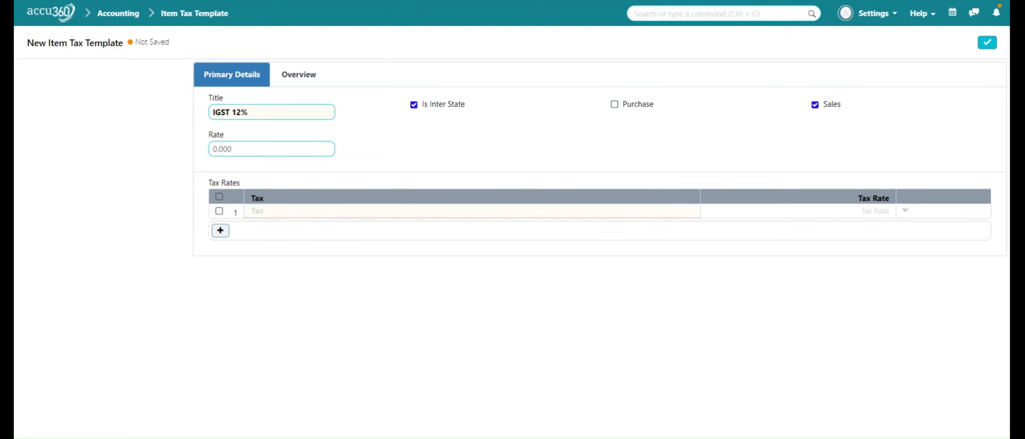
text(IGSTG)
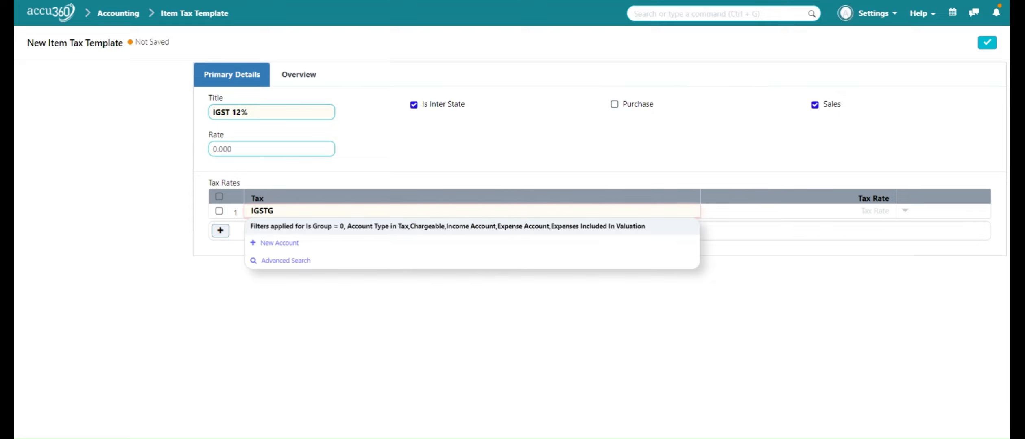
key(BackSpace)
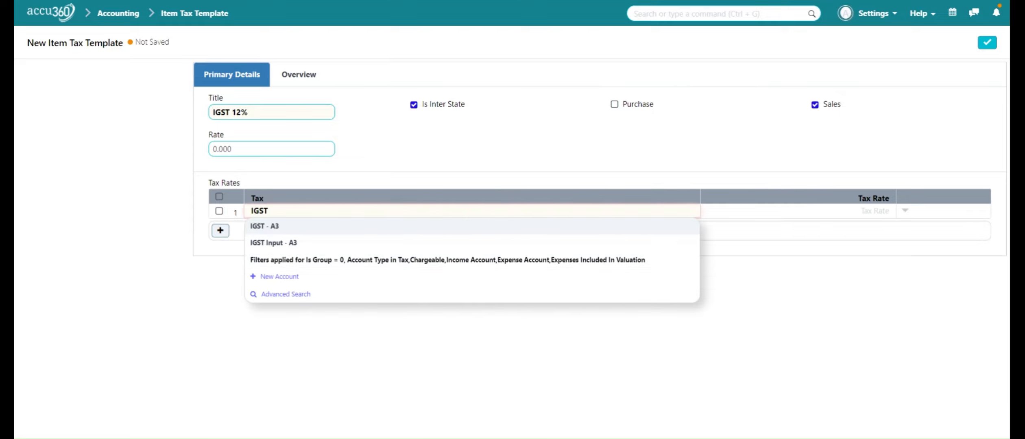
click(344, 226)
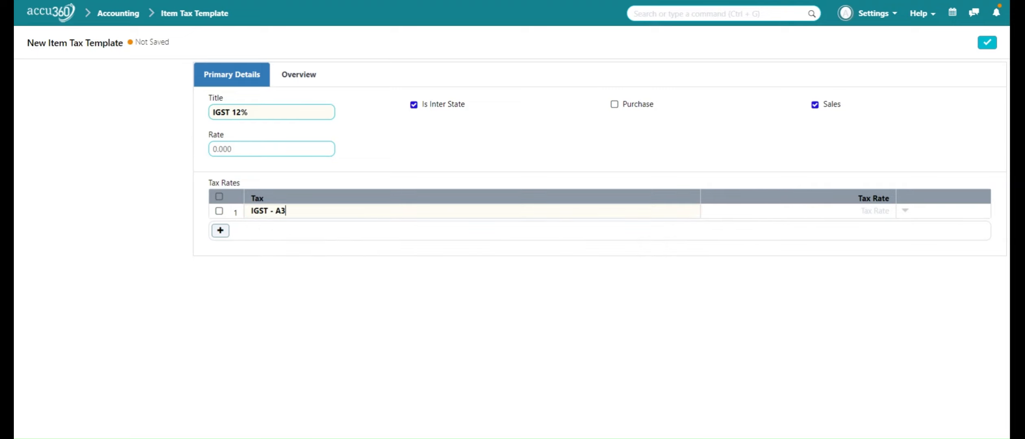
text(12)
click(986, 48)
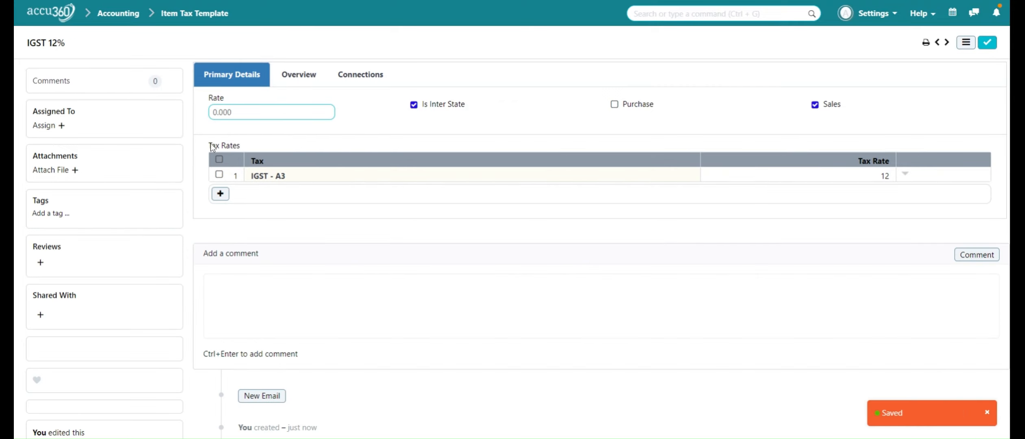
click(966, 43)
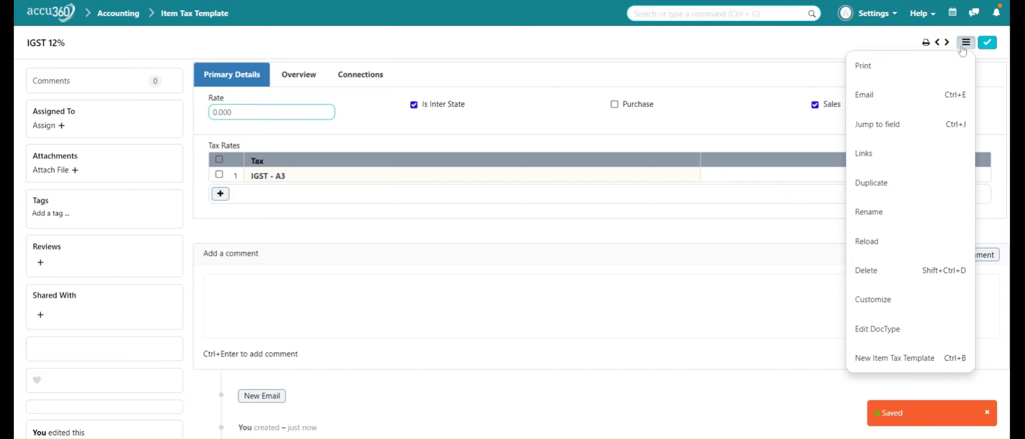
- Duplicate IGST 12% as 'IGST INPUT 12', applying to purchases instead of sales
click(881, 197)
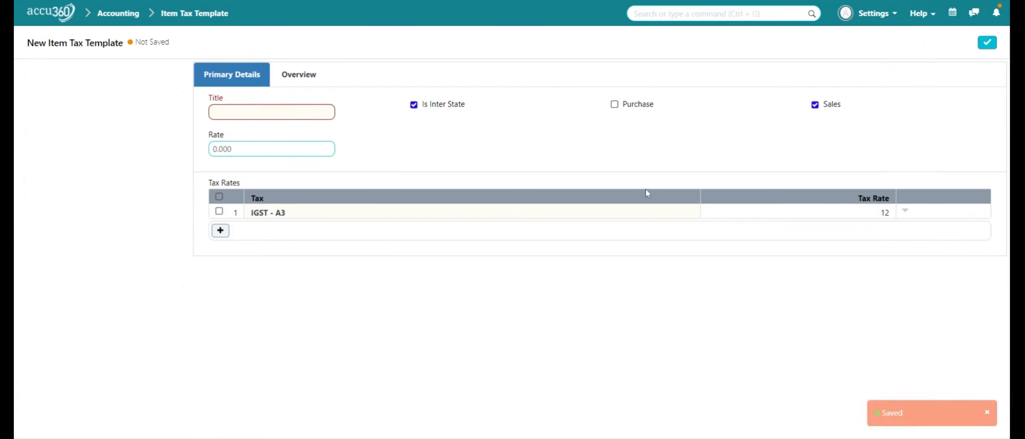
click(321, 113)
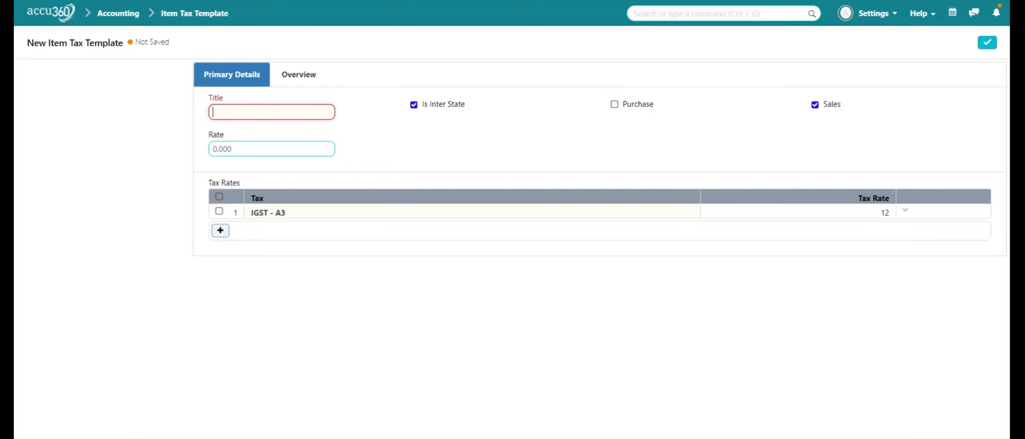
text(IGST INPUT)
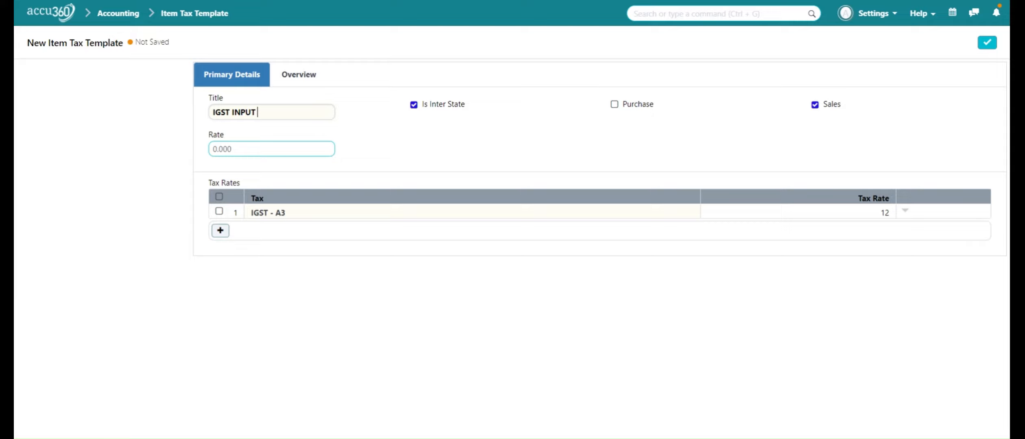
text( 12)
click(615, 105)
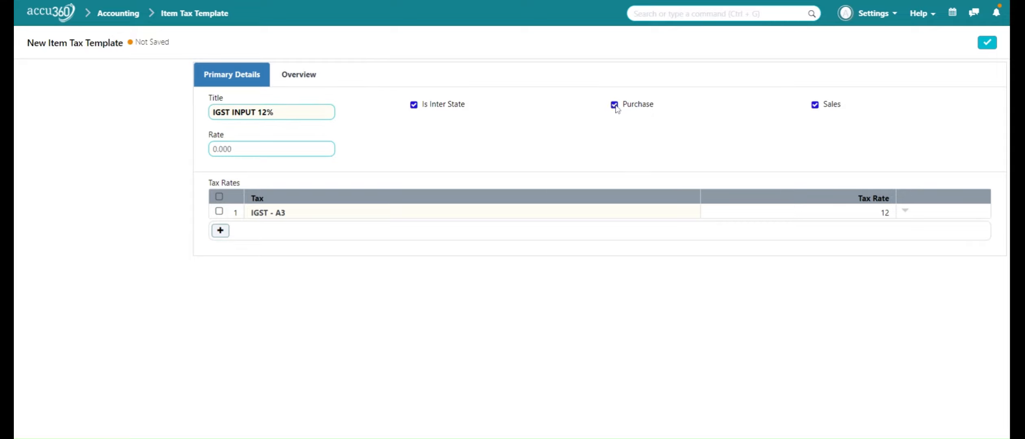
click(821, 106)
- Switch the tax account to IGST Input - A3 and save
click(455, 218)
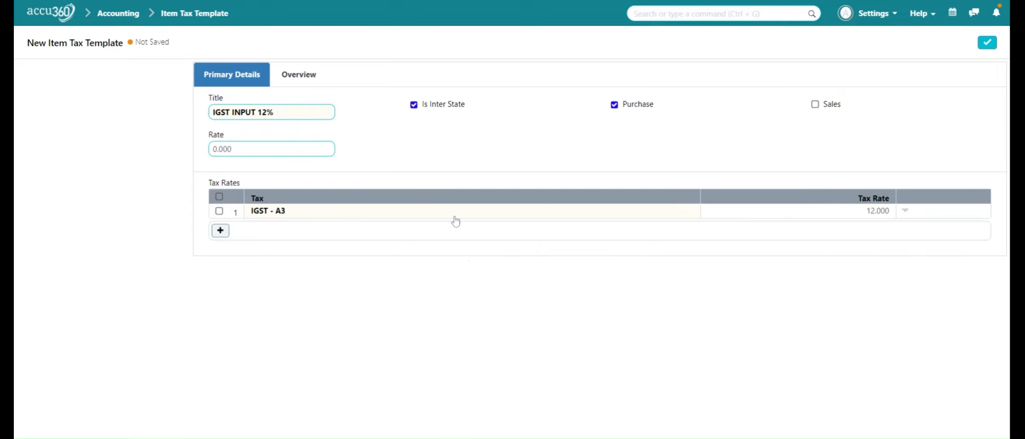
key(BackSpace)
key(BackSpace)
key(BackSpace)
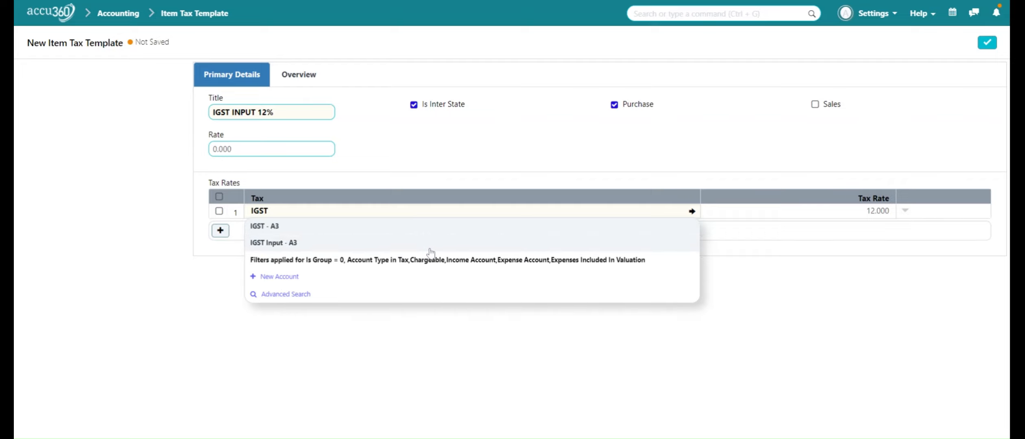
click(431, 248)
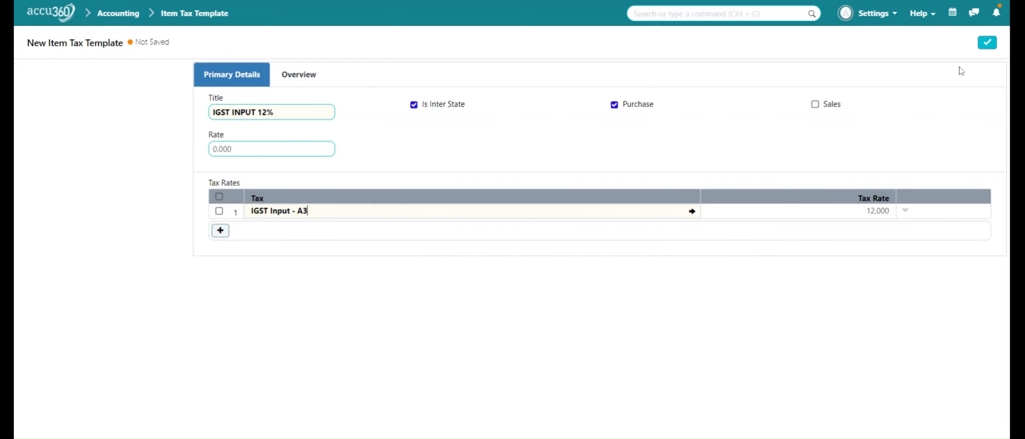
click(991, 43)
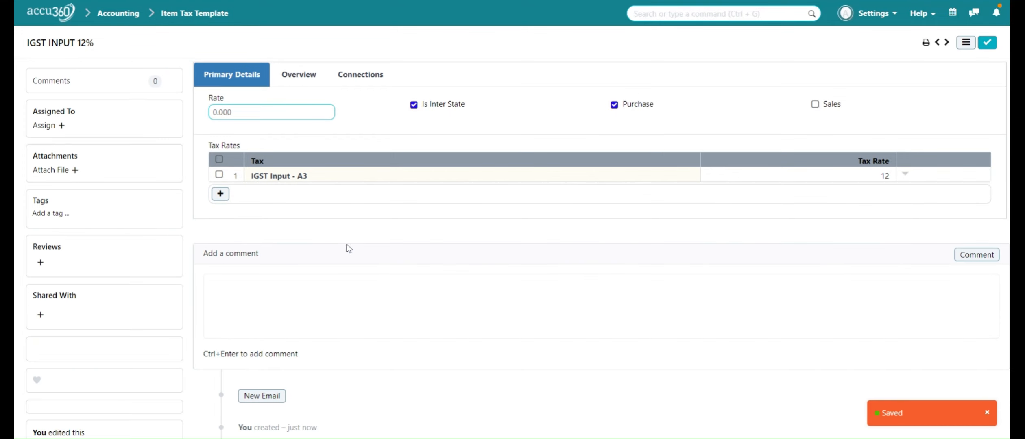
click(961, 48)
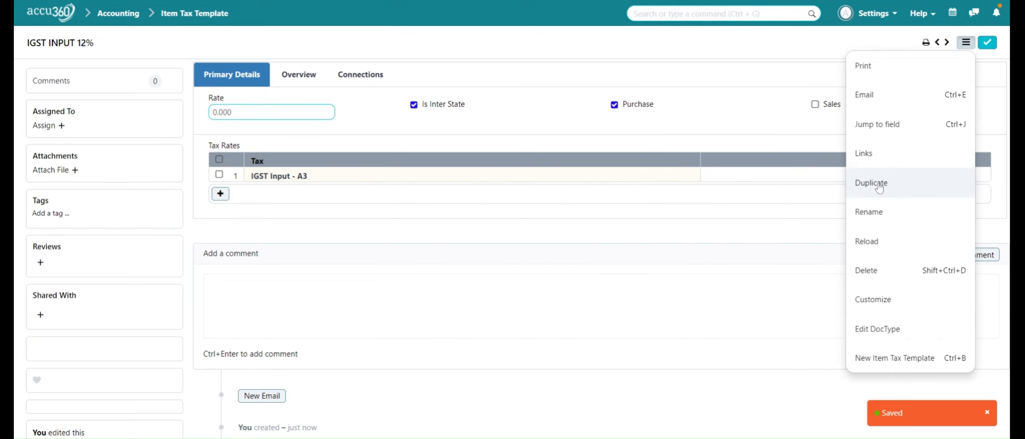
- Duplicate the template as 'CS GST 12%', intra-state and for sales only
click(879, 183)
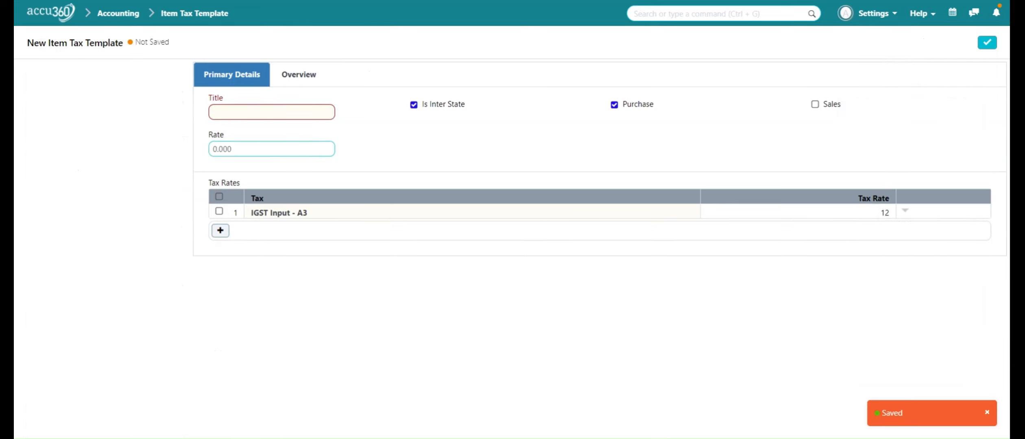
text(CS GST)
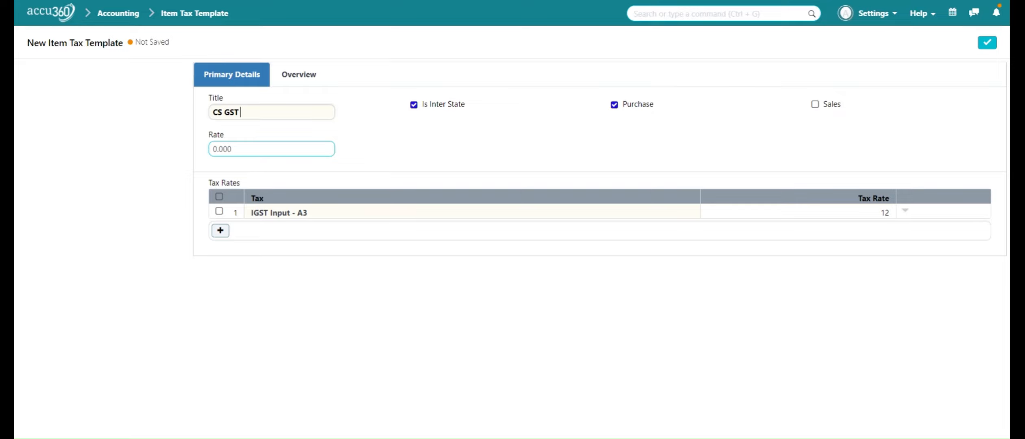
text( 12%)
click(414, 106)
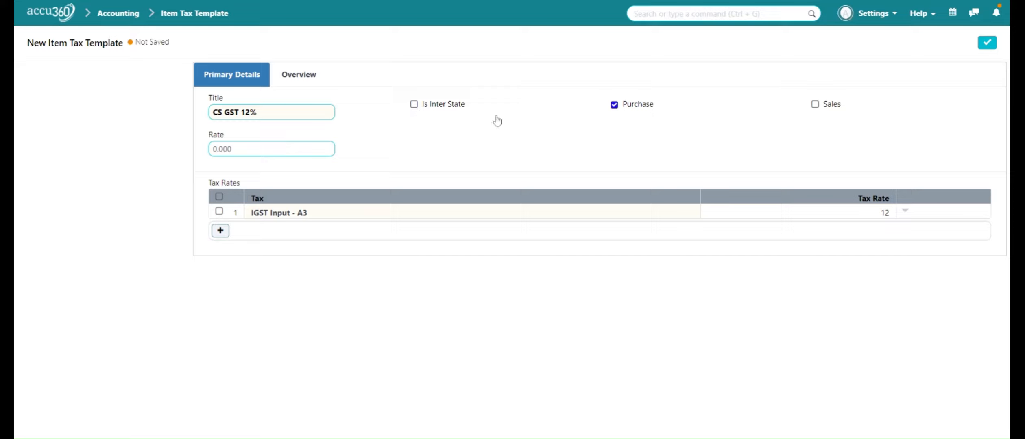
click(617, 107)
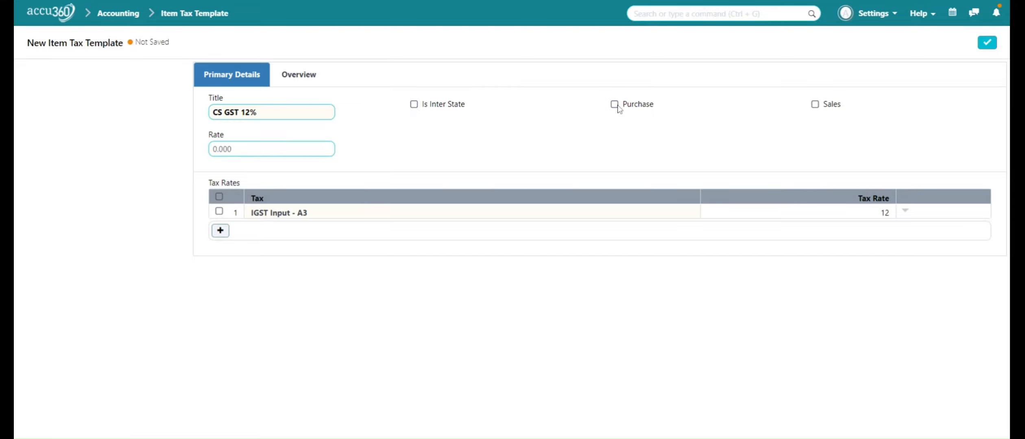
click(817, 115)
- Replace the IGST Input row with CGST - A3 at 6%
click(219, 211)
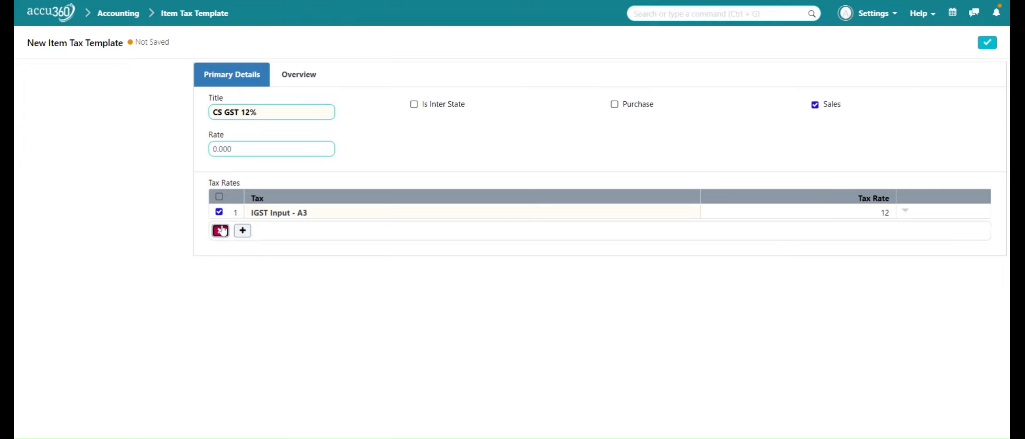
click(220, 231)
click(220, 236)
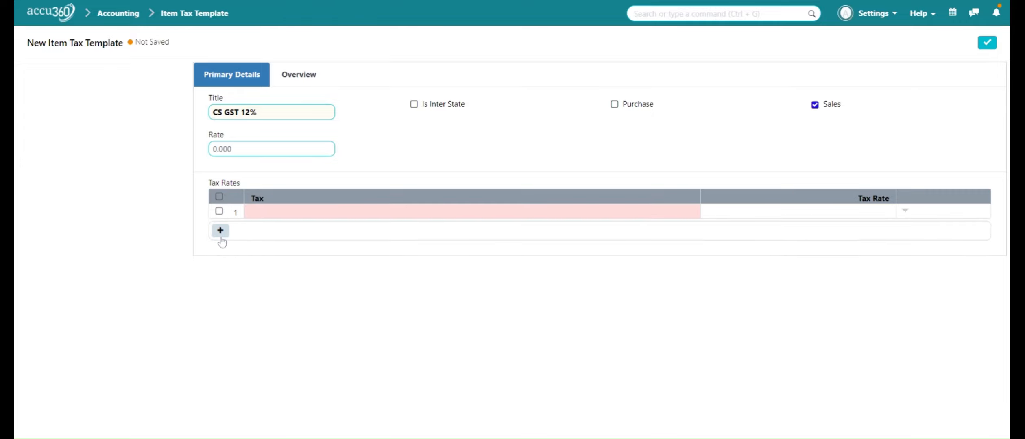
click(290, 216)
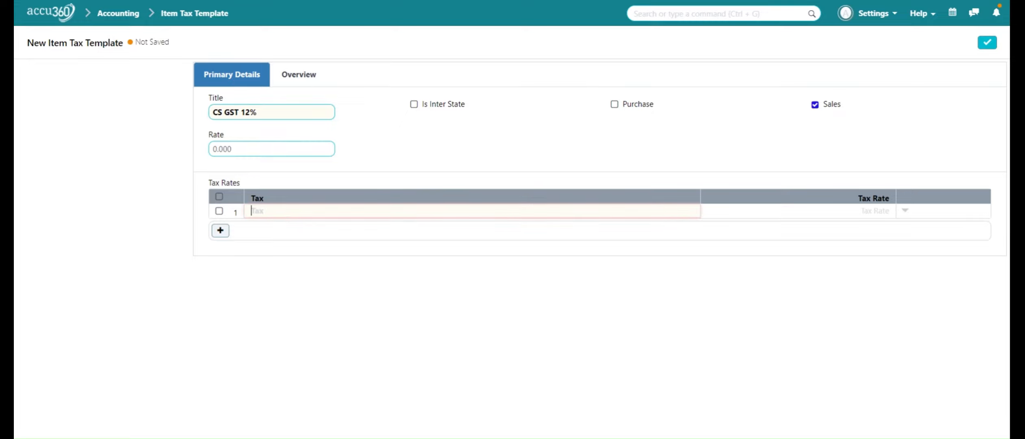
text(CGST)
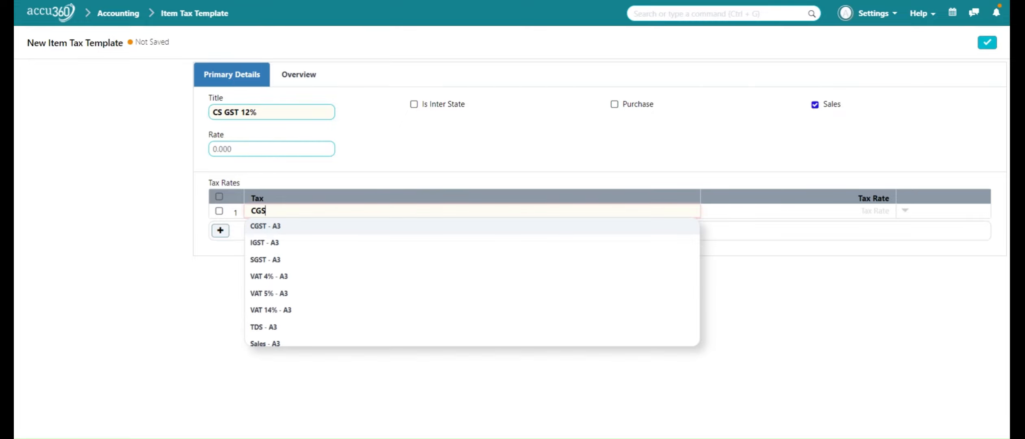
click(287, 228)
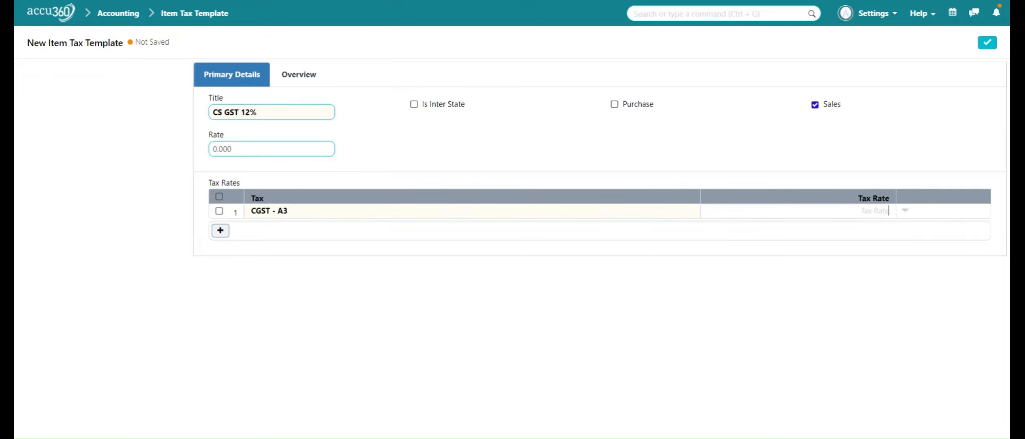
text(6%)
- Add a second row SGST - A3 at 6 and save the template
click(223, 231)
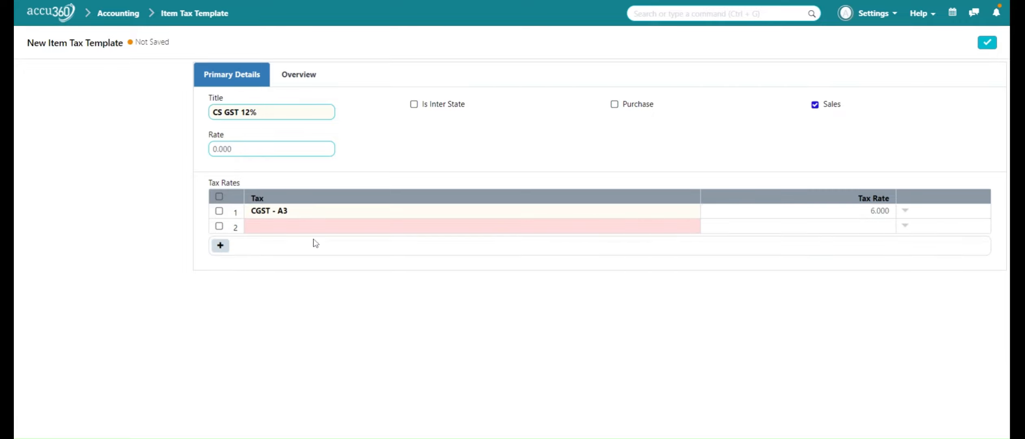
click(320, 231)
text(SGST)
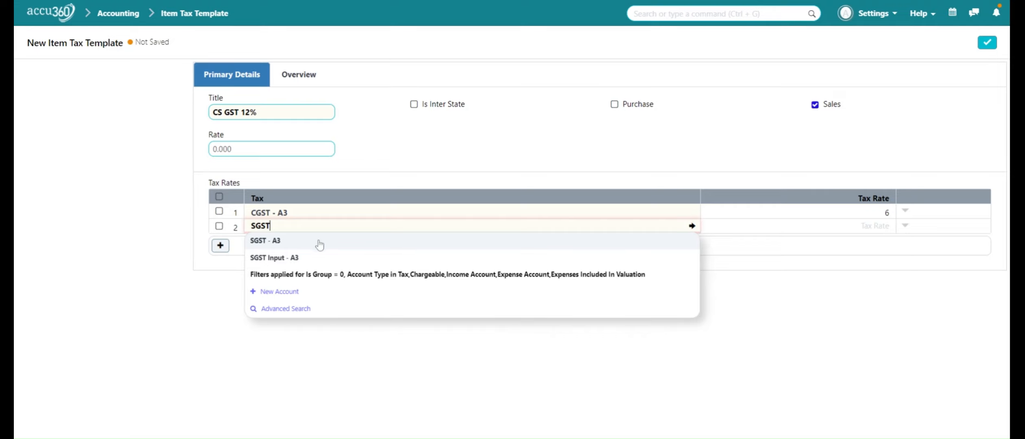
click(317, 241)
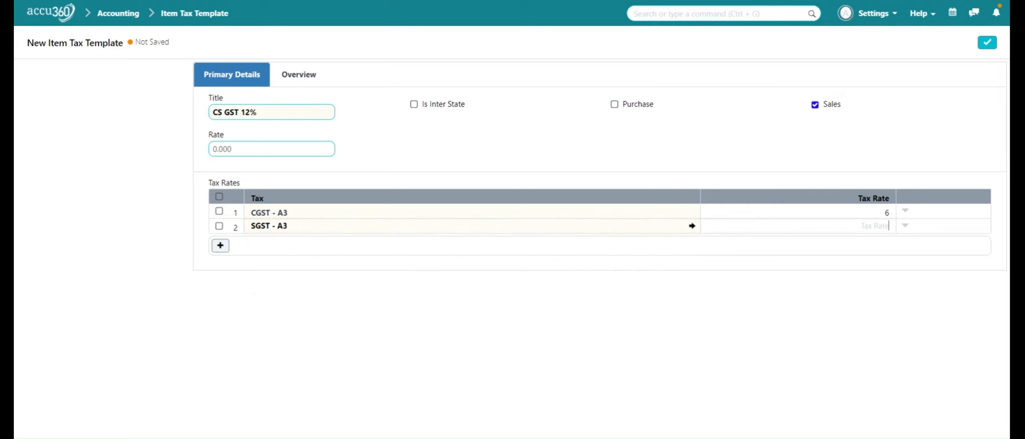
text(6)
click(848, 277)
click(986, 41)
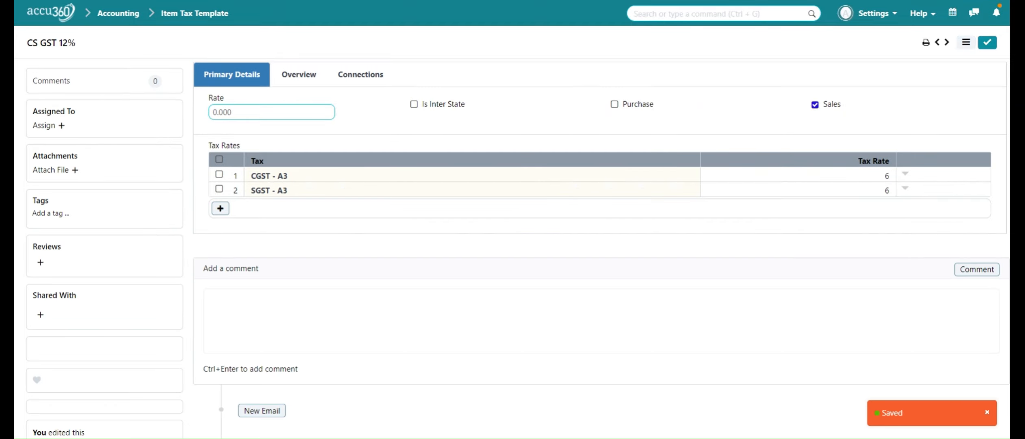
click(965, 43)
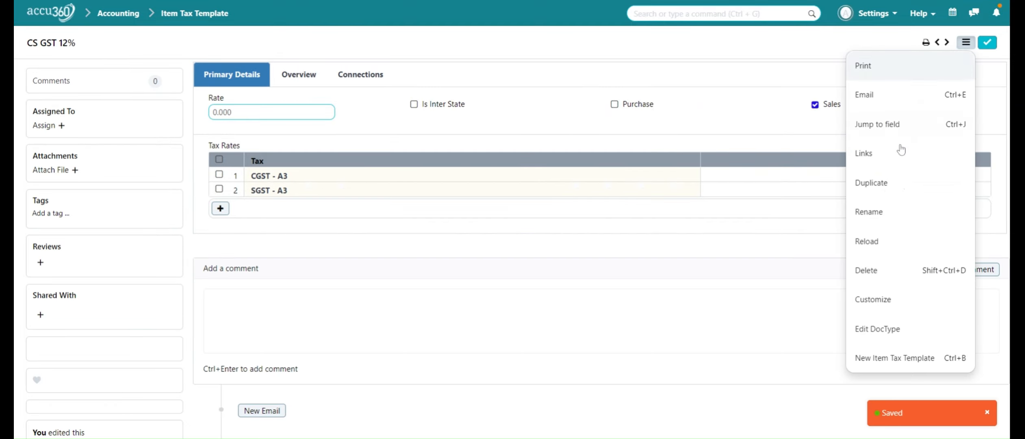
- Duplicate CS GST 12% as 'CS GST INPUT 12', for purchases only
click(884, 189)
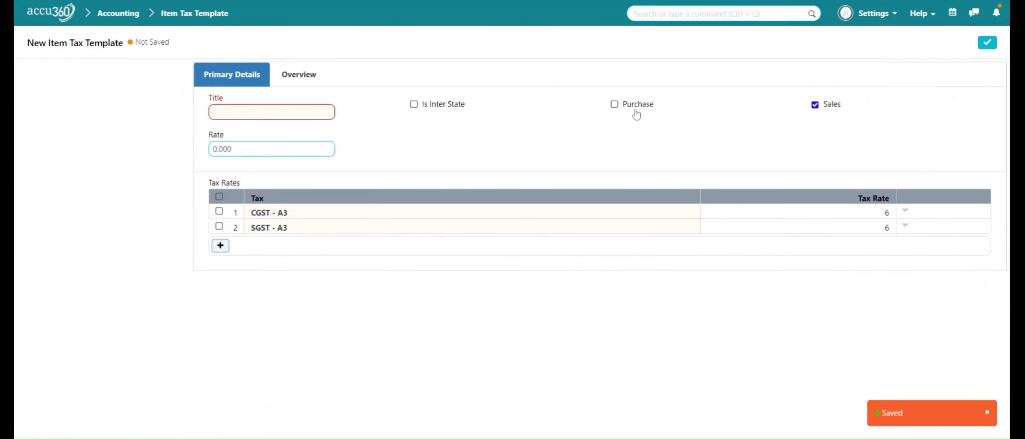
click(615, 107)
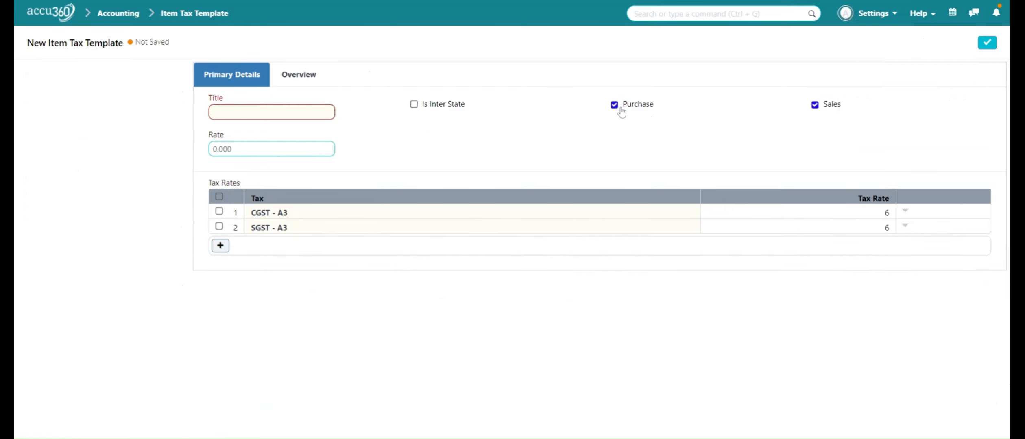
click(816, 107)
text(CS G)
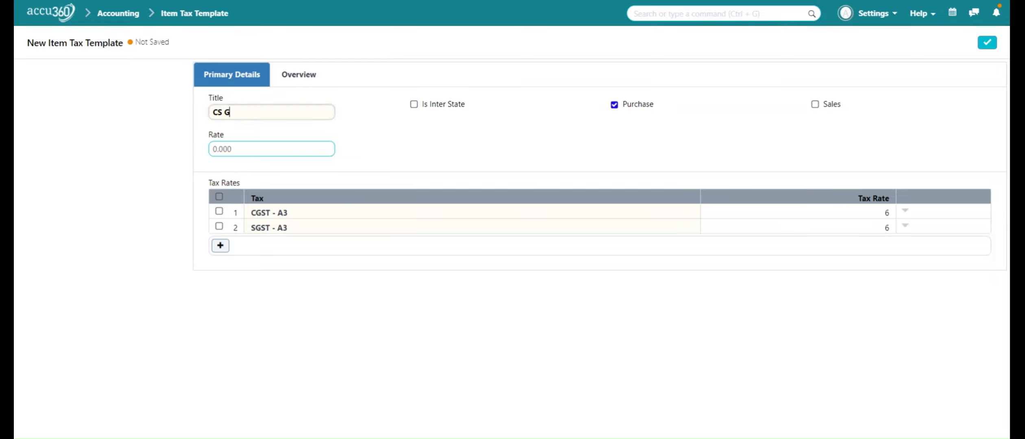
text(ST INPUT  12)
- Switch the rows to CGST Input - A3 and SGST Input - A3, then save
click(408, 216)
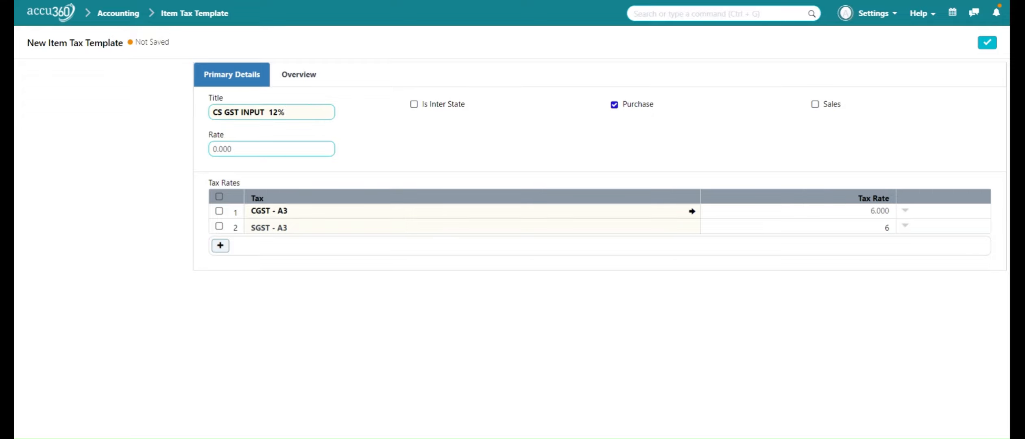
key(BackSpace)
key(BackSpace)
key(BackSpace)
key(BackSpace)
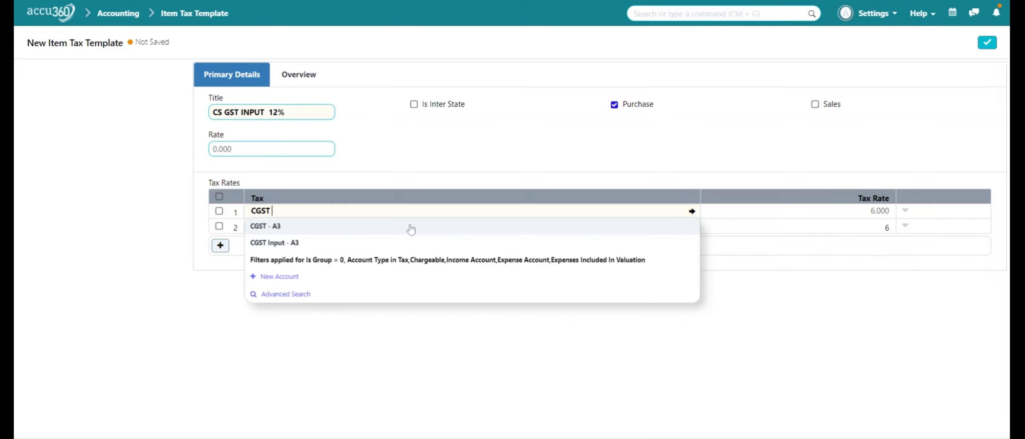
click(412, 243)
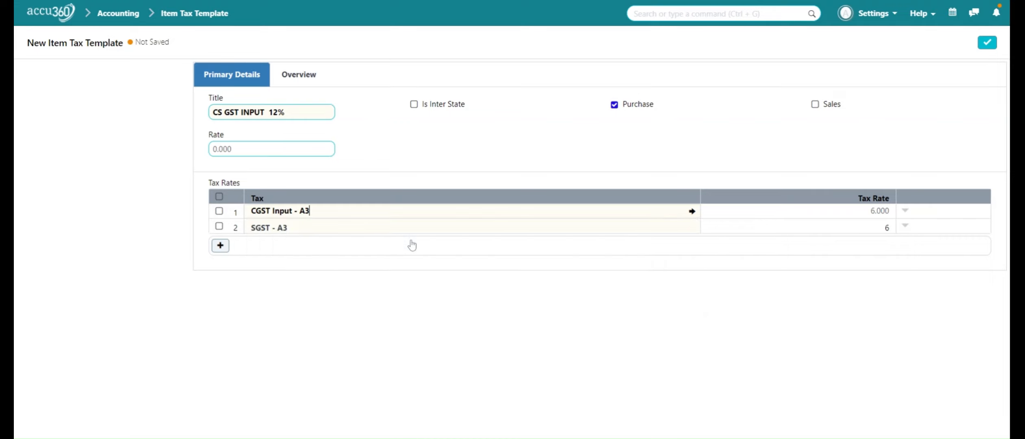
click(389, 232)
key(BackSpace)
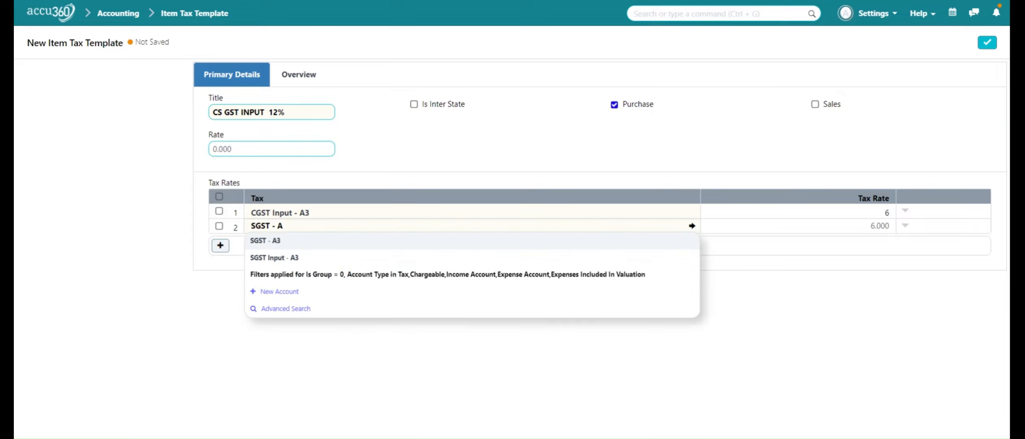
click(396, 261)
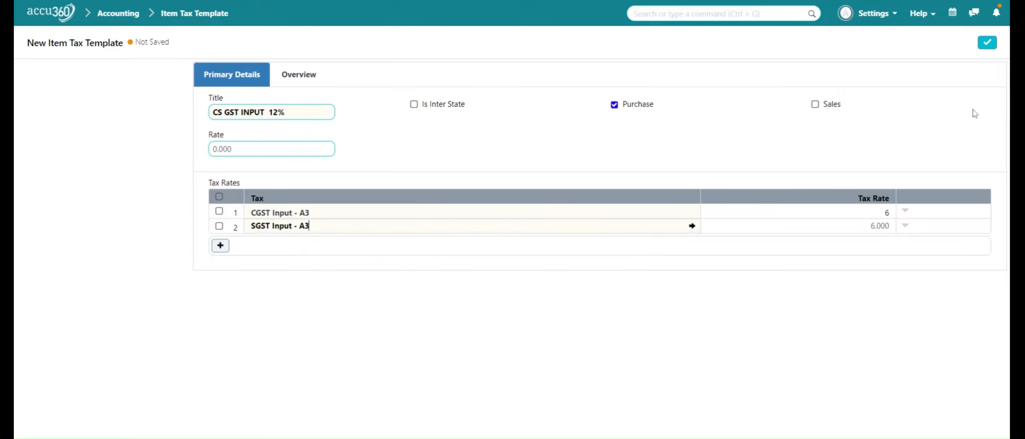
click(991, 44)
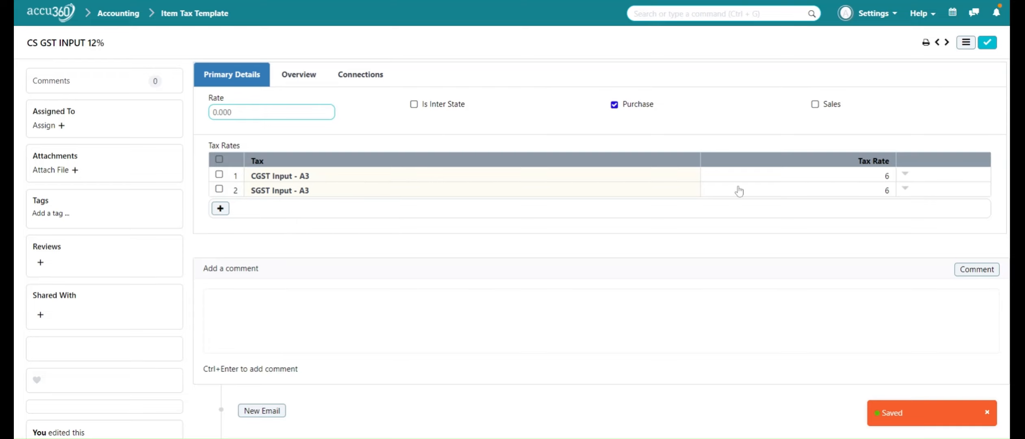
click(966, 43)
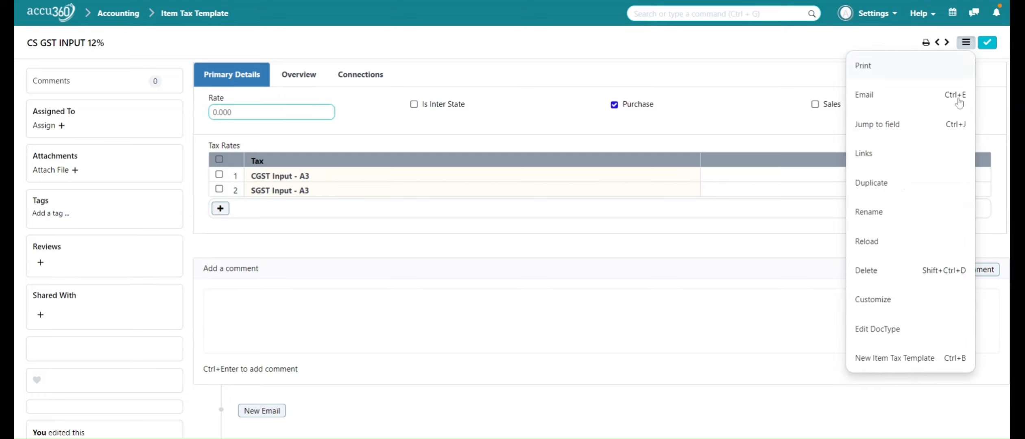
- Duplicate the template as 'IGST 18', marked inter-state and for sales only
click(917, 192)
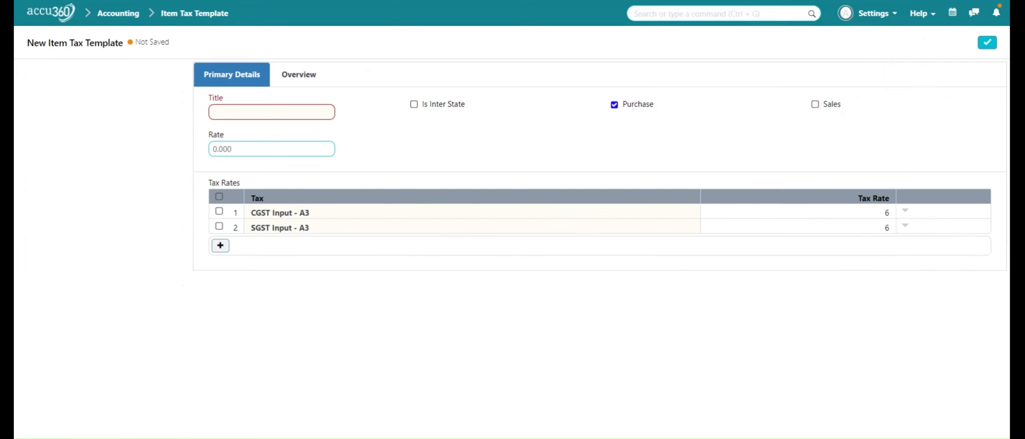
click(272, 112)
text(IGST)
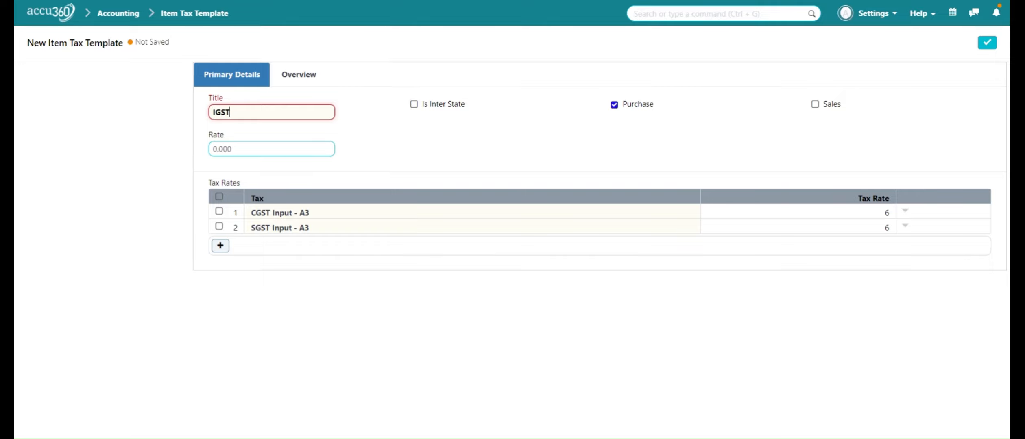
text( 18)
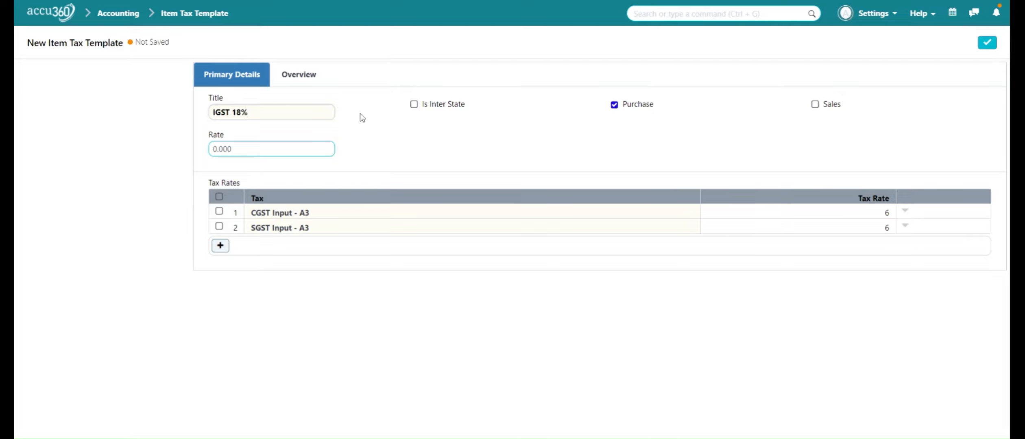
click(414, 105)
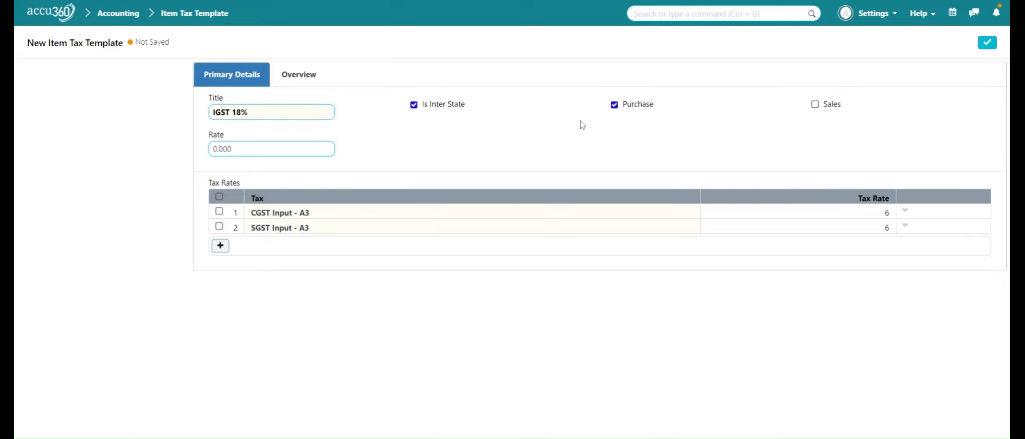
click(615, 107)
click(816, 106)
- Replace both rows with IGST - A3 at 18, save, and make a fresh copy
click(218, 197)
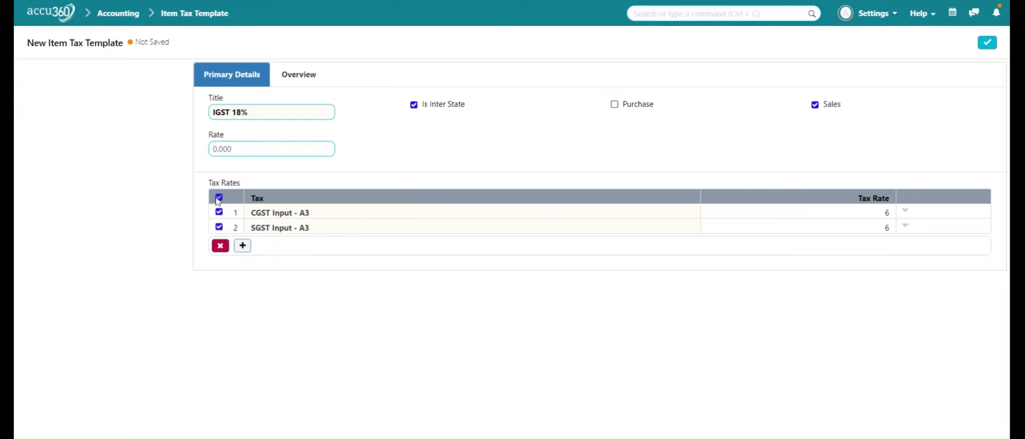
click(221, 246)
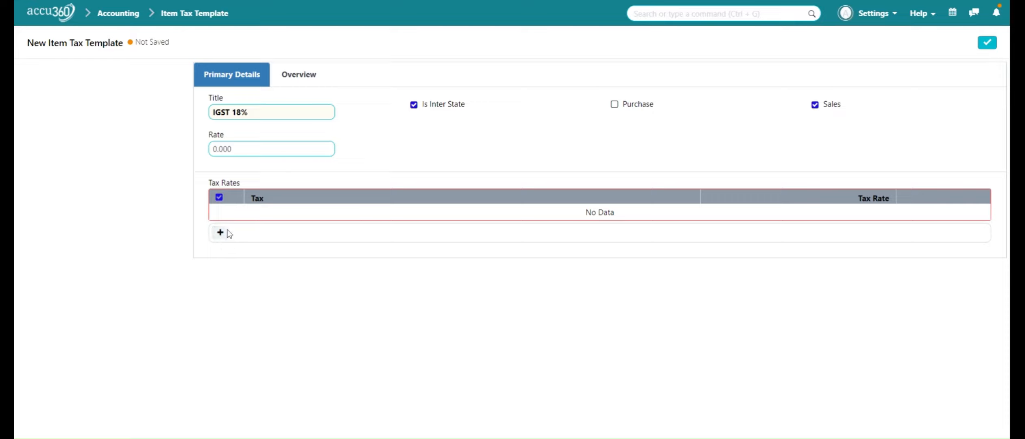
click(219, 233)
click(329, 217)
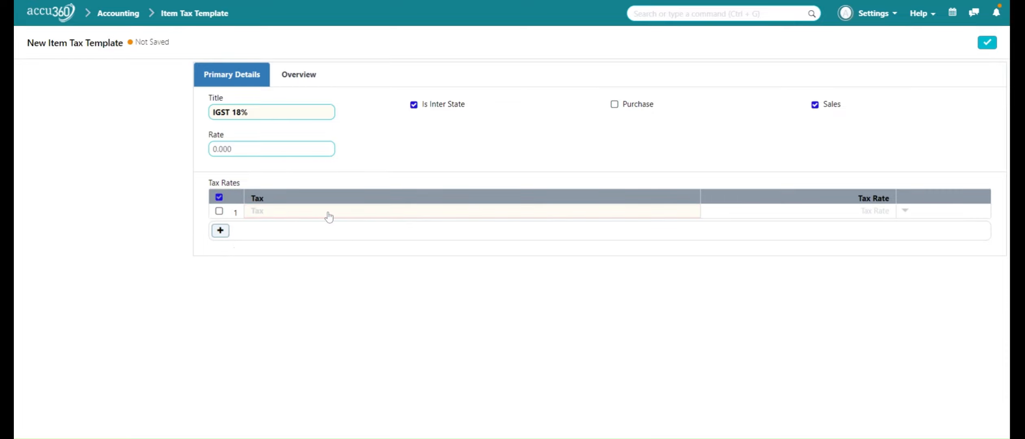
text(IGST)
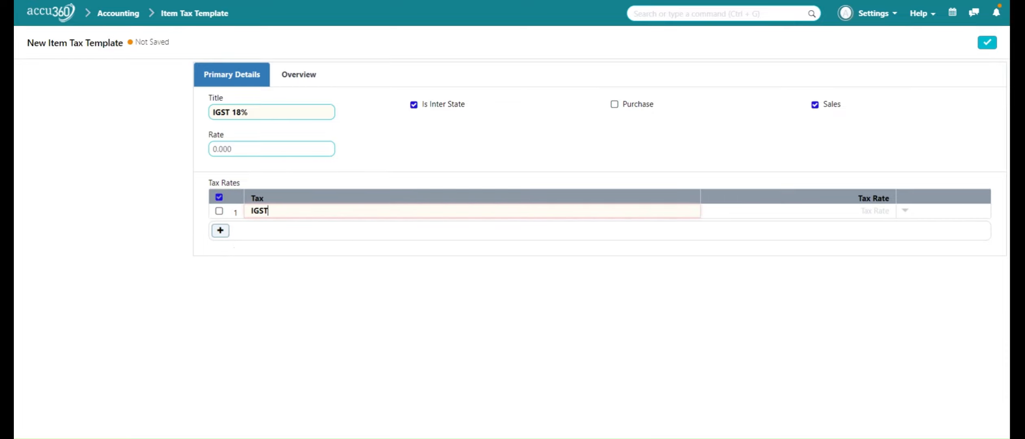
click(328, 231)
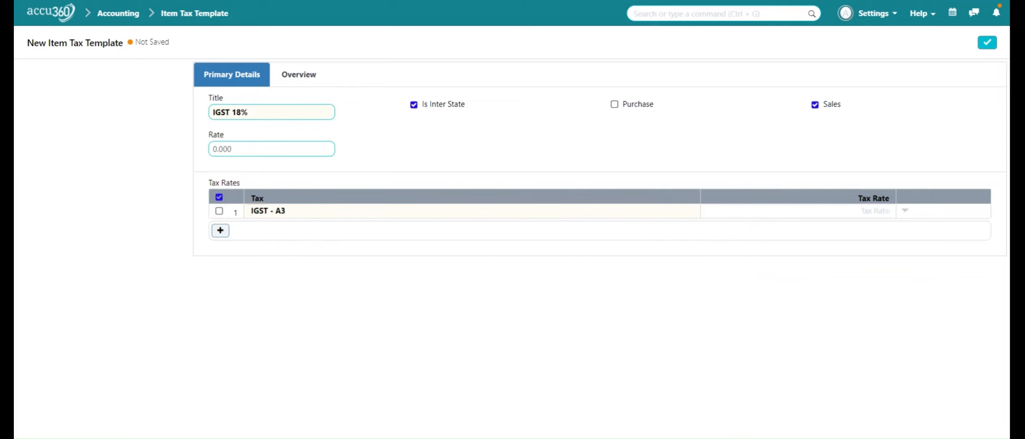
text(18)
click(991, 48)
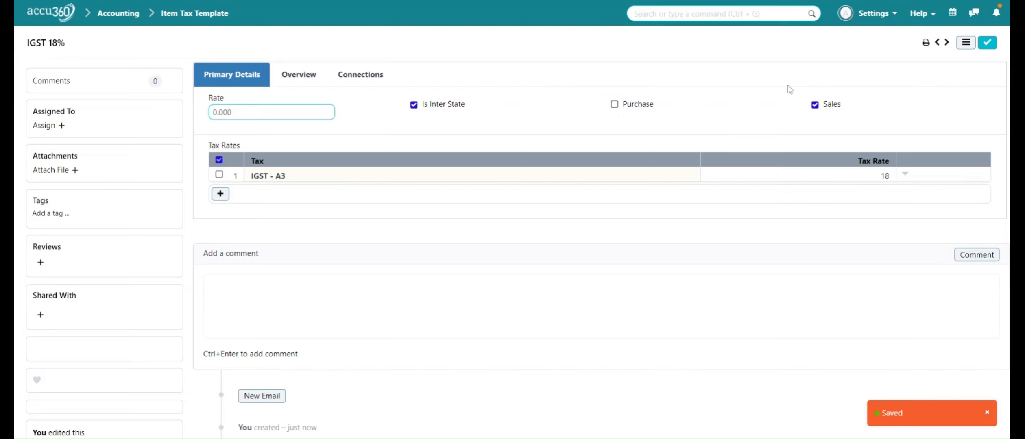
click(963, 43)
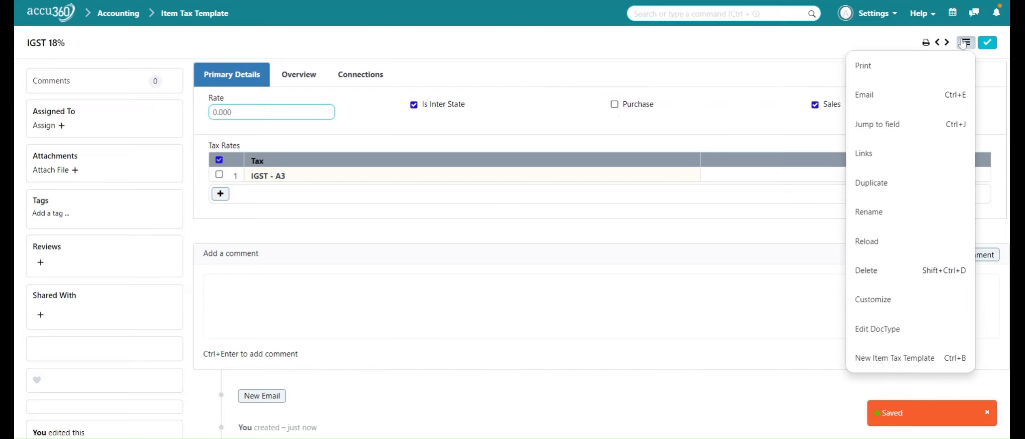
click(917, 185)
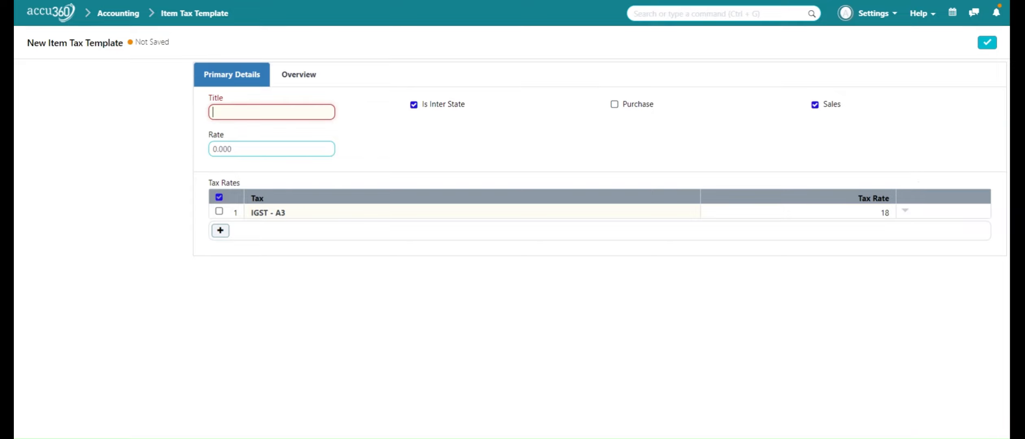
- Title the copy 'IGST INPUT 18%' and make it apply to purchases, not sales
text(IGST INPUT)
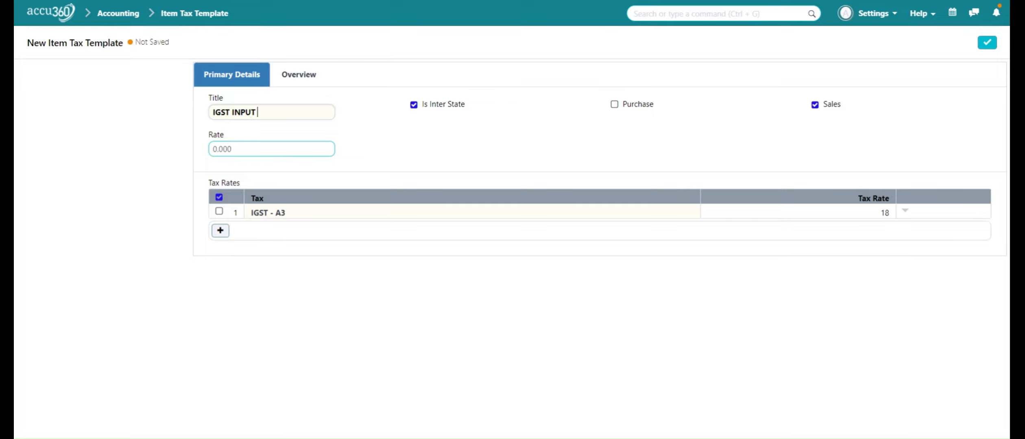
text( 18%)
click(615, 105)
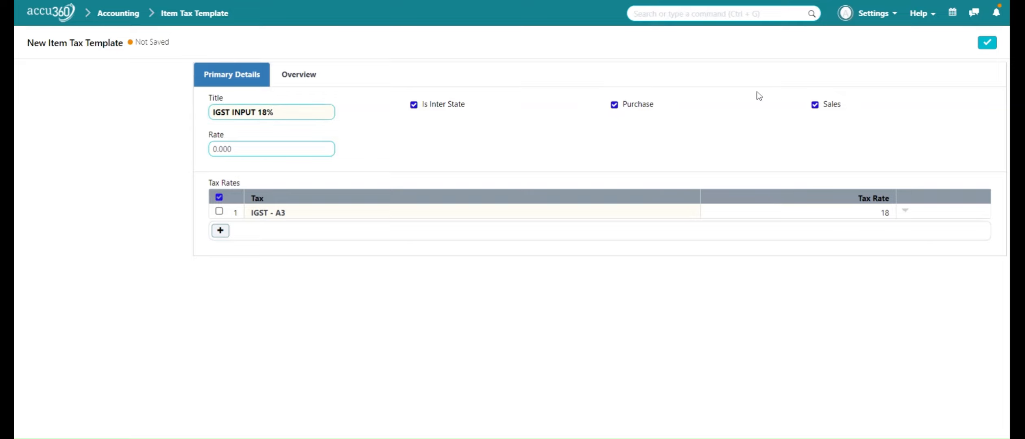
click(816, 111)
- Change the tax account to IGST Input - A3 and save the template
click(630, 213)
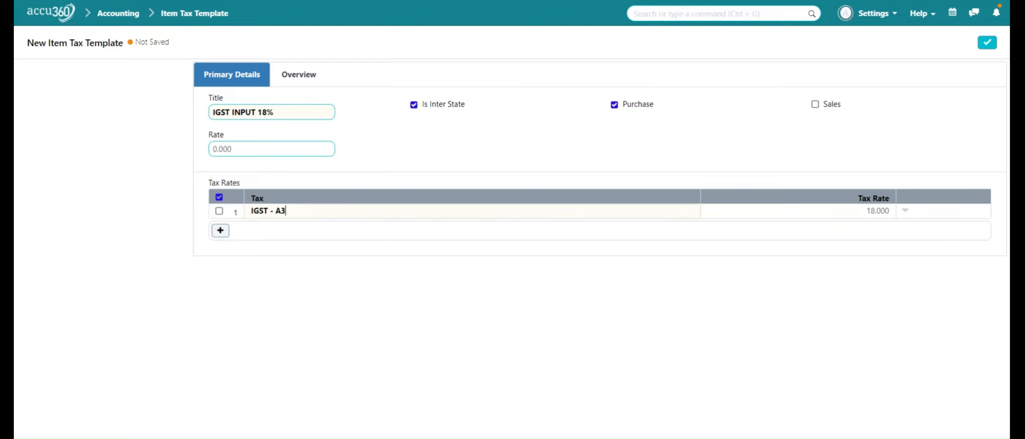
key(BackSpace)
key(BackSpace)
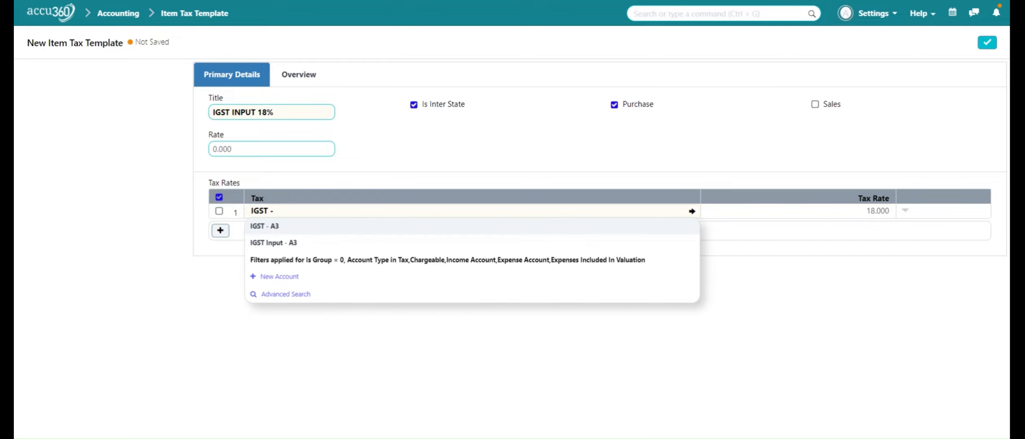
key(BackSpace)
text(IN)
click(629, 226)
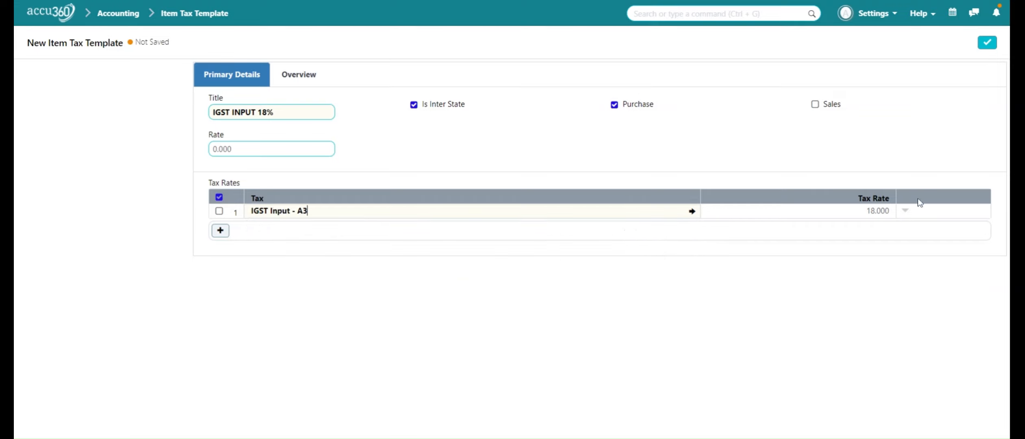
click(987, 43)
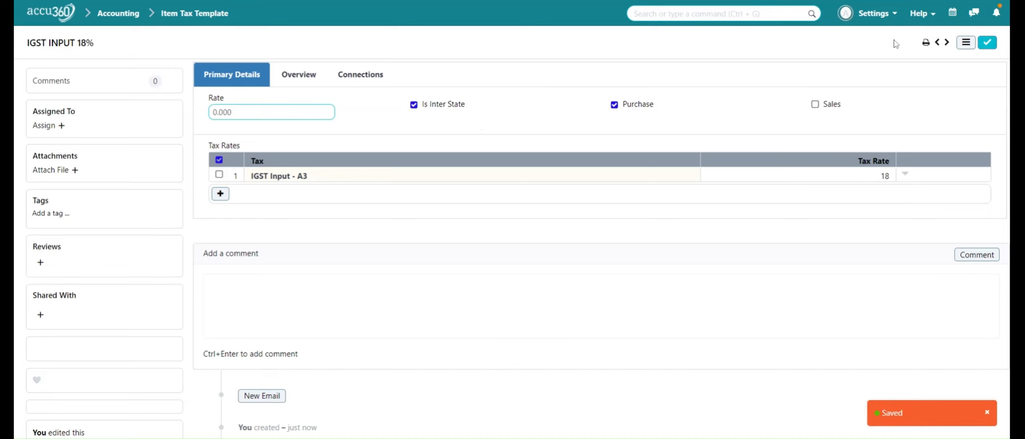
click(966, 42)
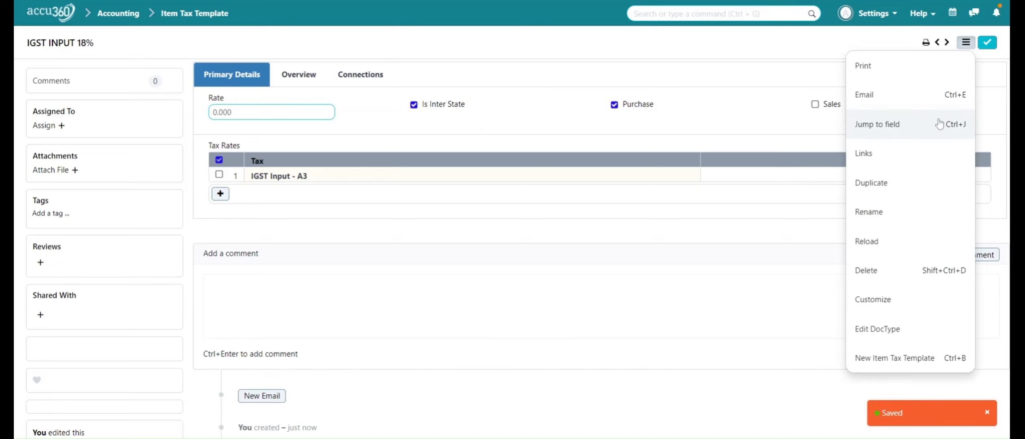
- Duplicate IGST INPUT 18% and title the copy 'CS GST 18%'
click(934, 194)
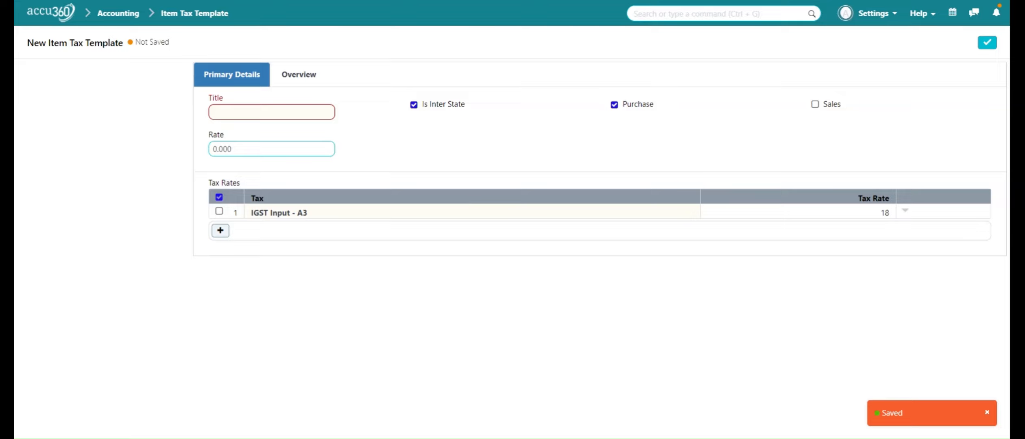
click(267, 112)
text(CS GST)
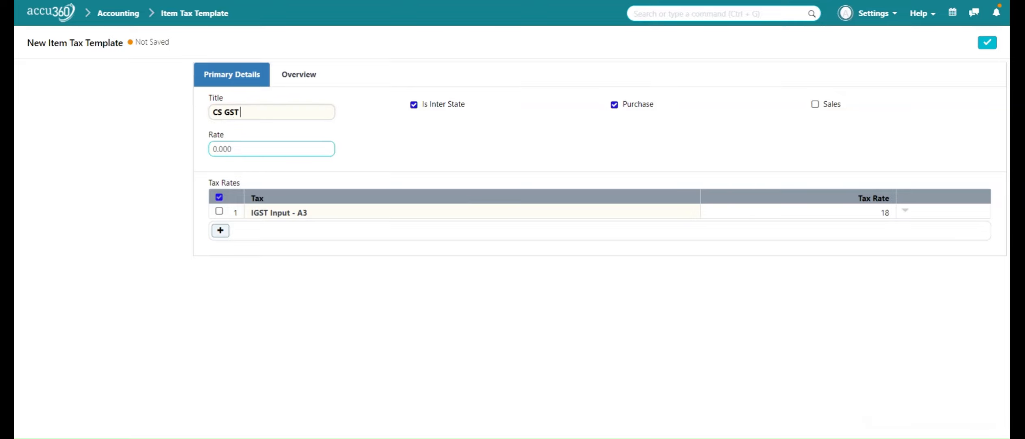
text( 8)
key(BackSpace)
text(18%)
- Replace the IGST Input - A3 row with CGST - A3 at 9
click(219, 198)
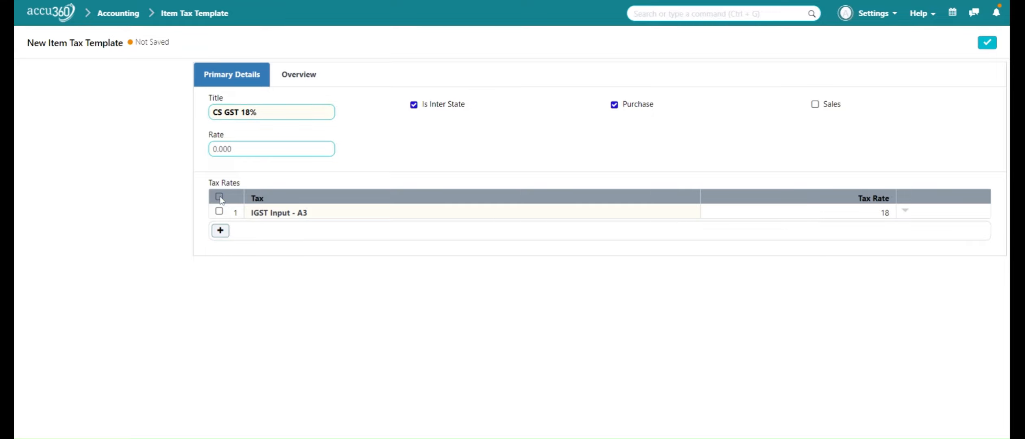
click(219, 198)
click(220, 231)
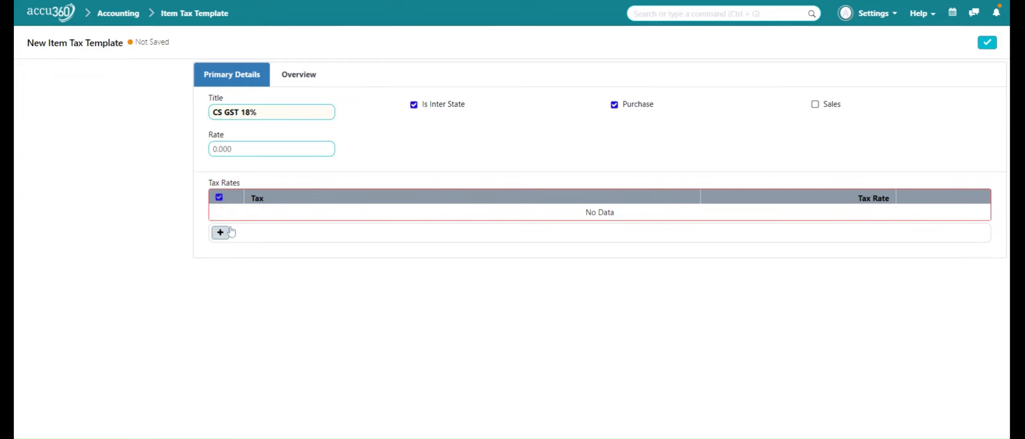
click(220, 232)
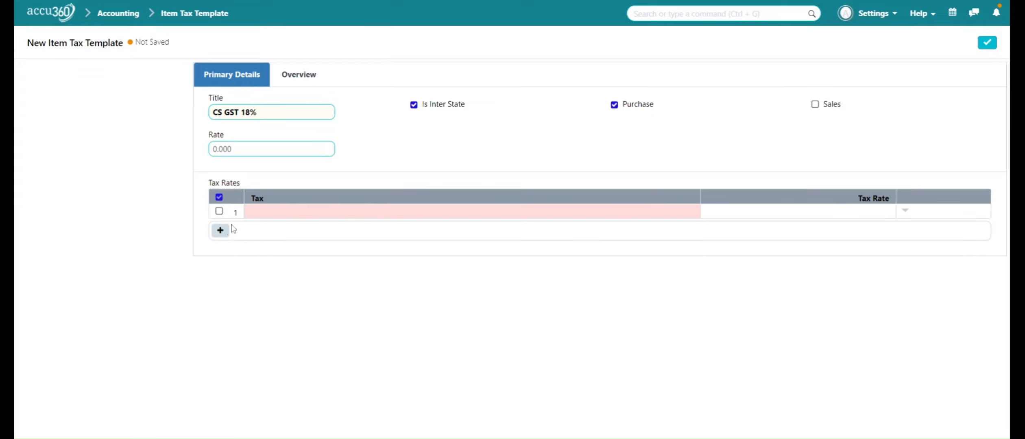
click(278, 213)
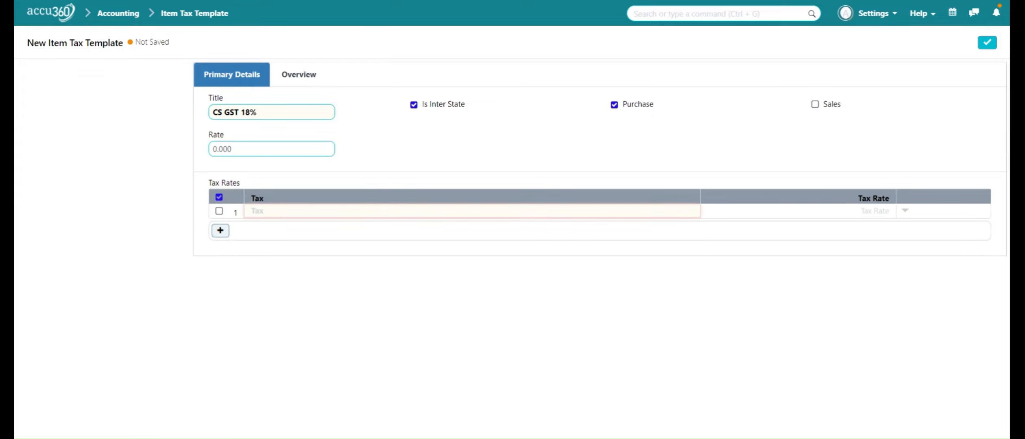
text(CGST)
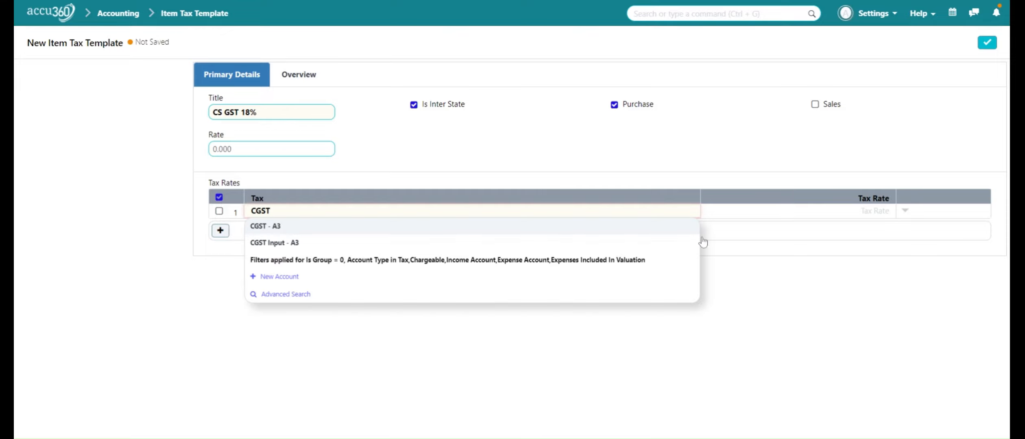
click(678, 230)
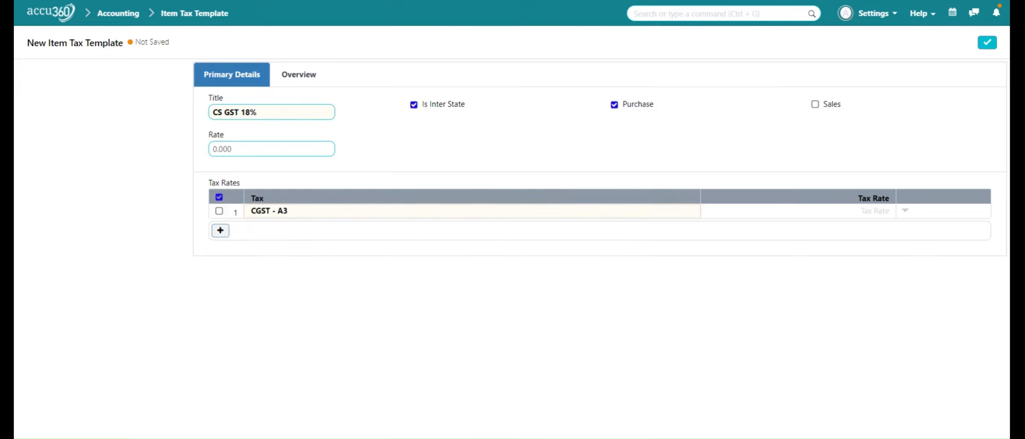
key(Tab)
text(9)
- Add a second row SGST - A3 at a rate of 9
click(220, 230)
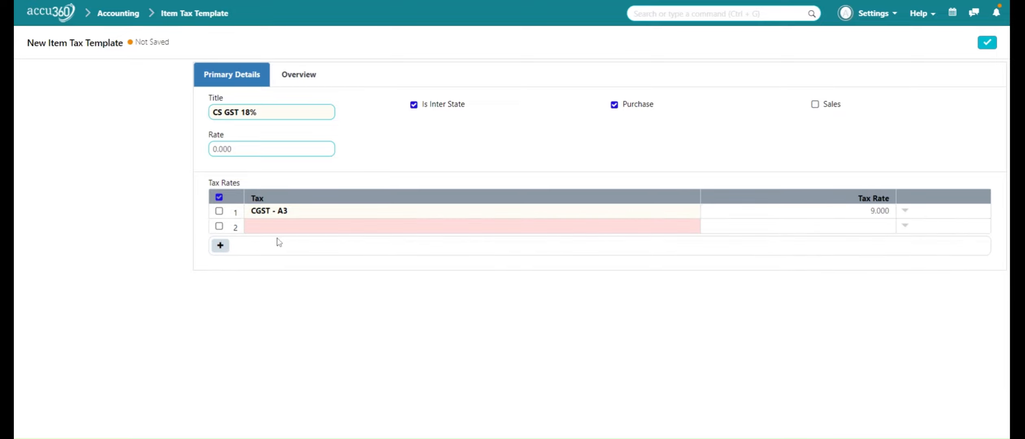
click(281, 227)
text(SG)
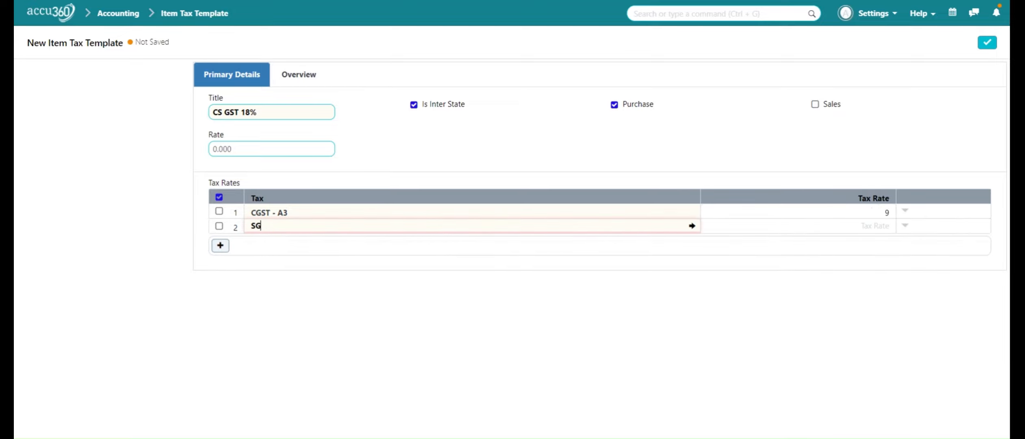
text(S)
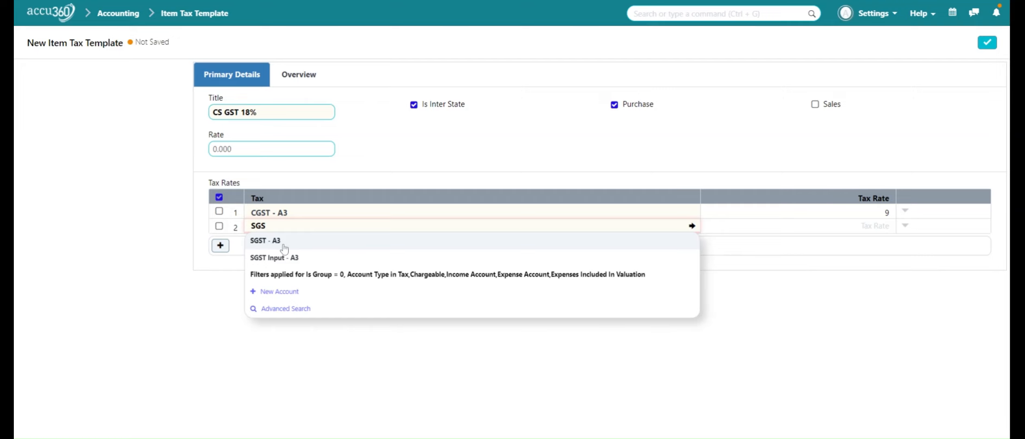
click(284, 246)
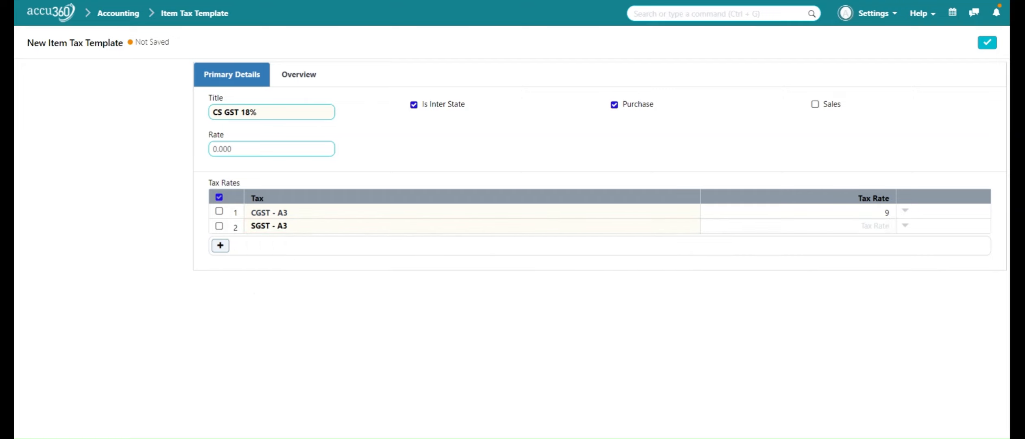
text(9)
click(989, 48)
- Mark the template for sales instead of purchases and save it
click(816, 105)
click(614, 104)
click(991, 42)
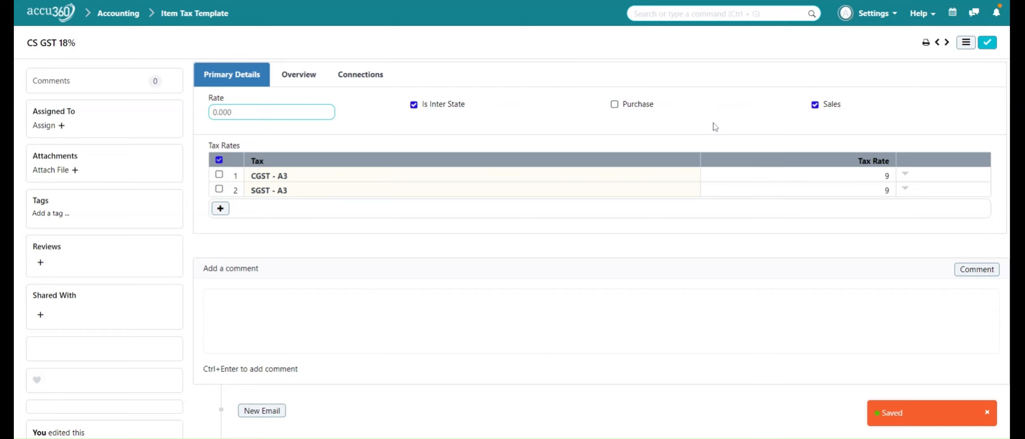
click(966, 42)
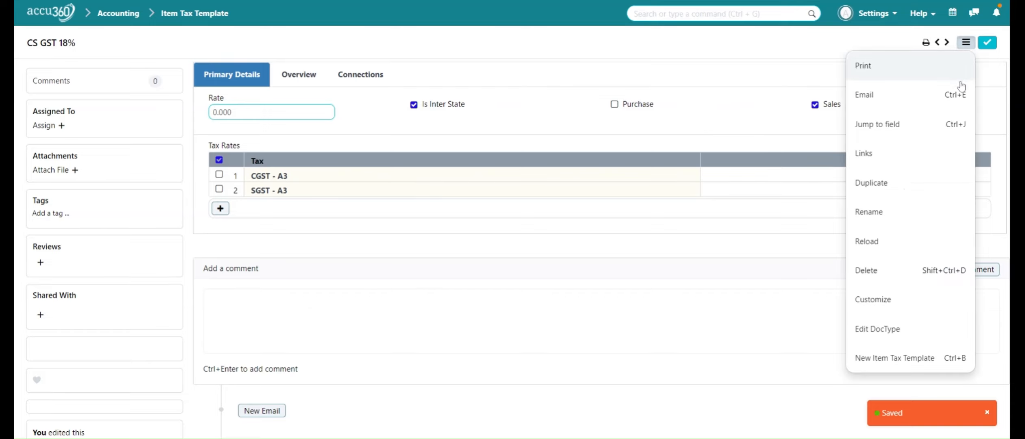
- Duplicate CS GST 18% as 'CS GST INPUT 18%', applying to purchases only, not sales
click(914, 184)
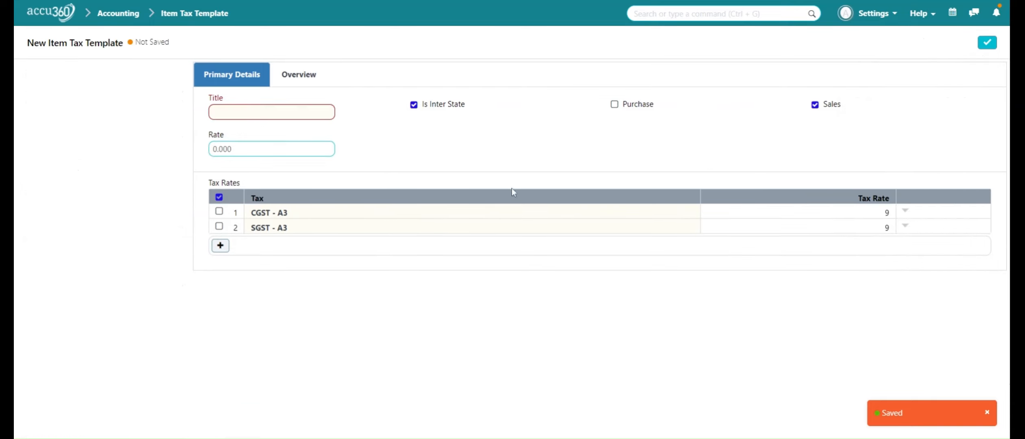
click(213, 112)
text(C)
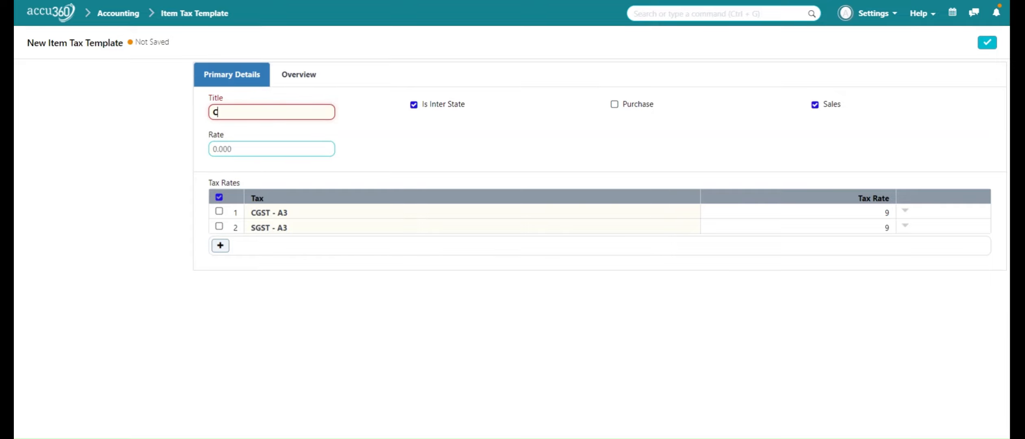
text(S GST)
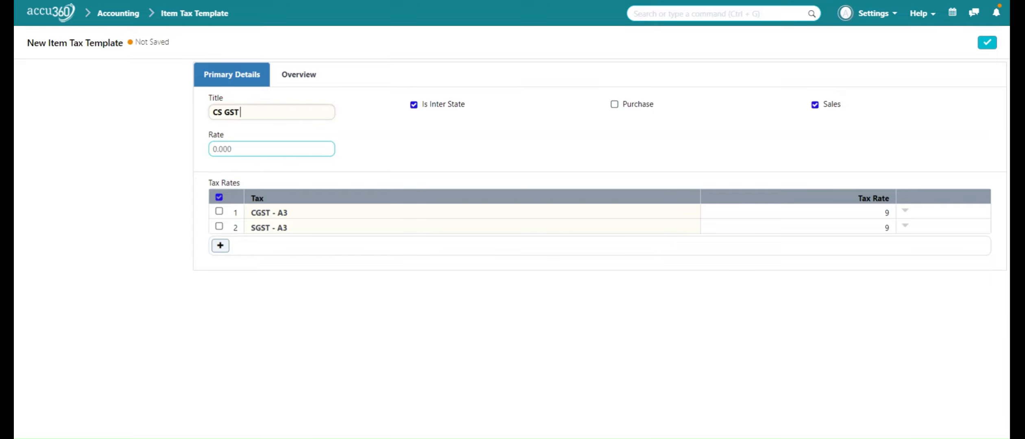
text( INPUT 18%)
click(613, 107)
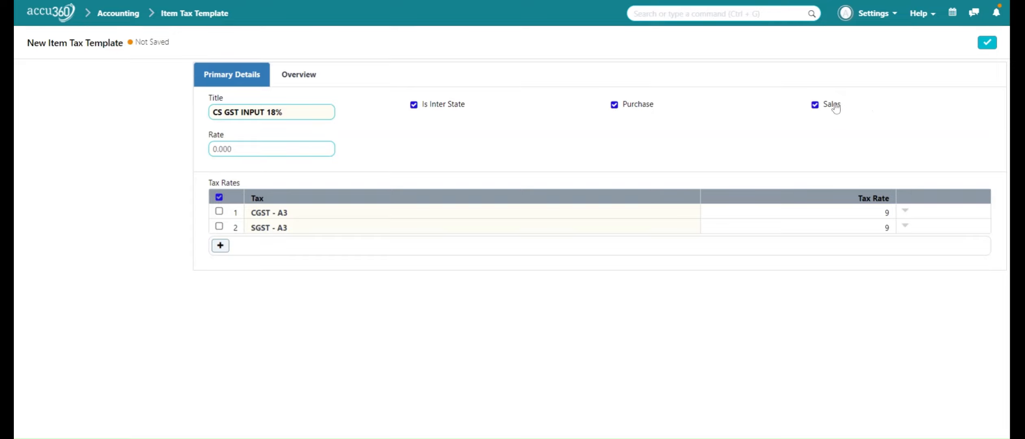
click(816, 106)
- Switch the two tax rows to CGST Input - A3 and SGST Input - A3
click(585, 215)
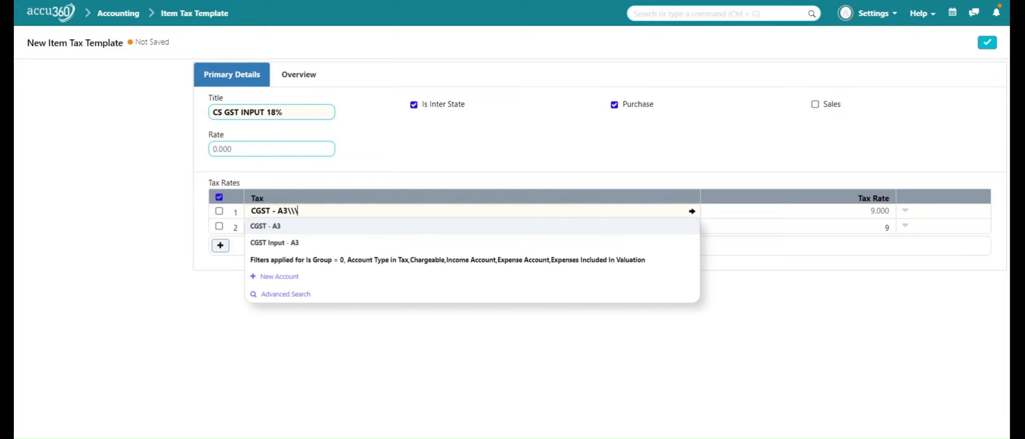
key(BackSpace)
key(BackSpace)
key(BackSpace)
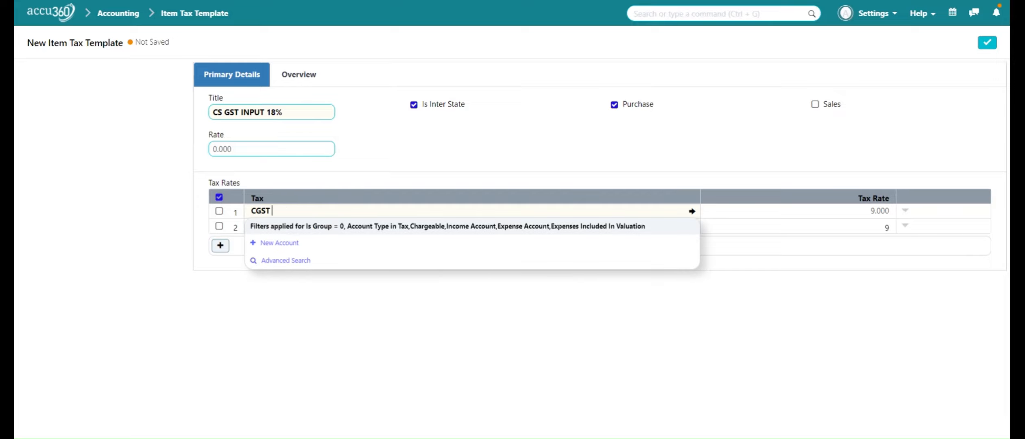
click(583, 248)
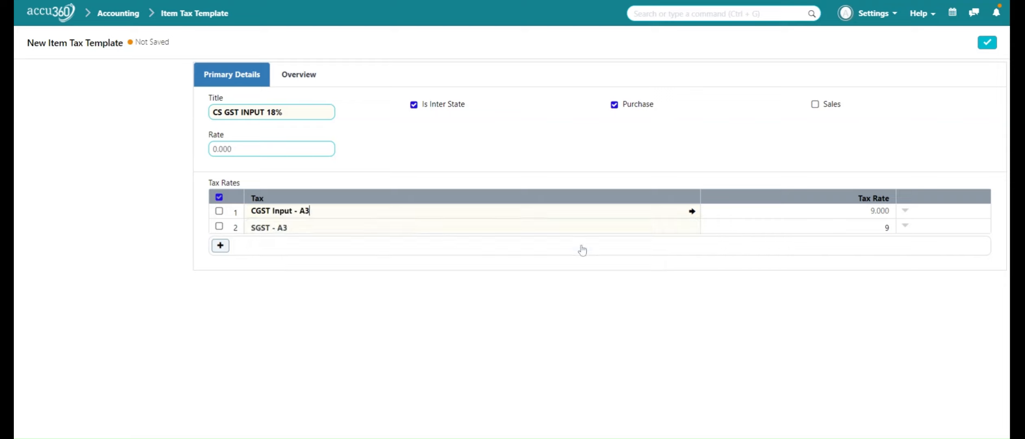
click(547, 228)
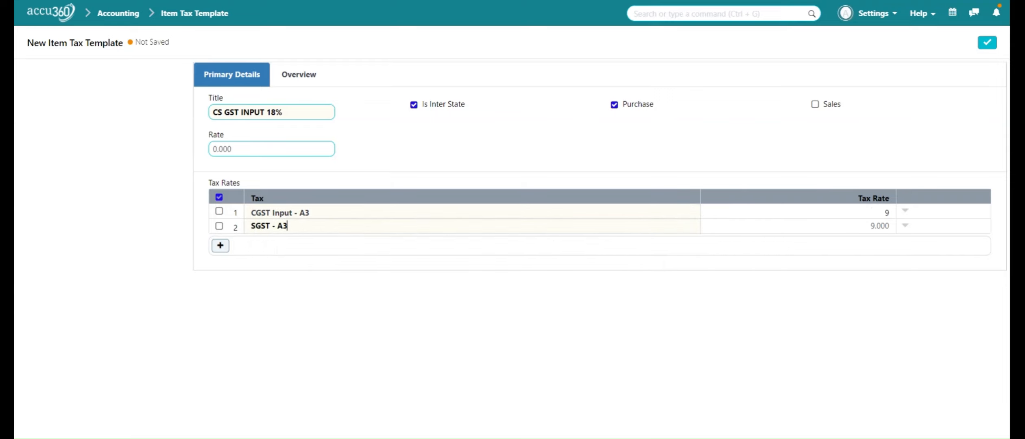
key(BackSpace)
key(BackSpace)
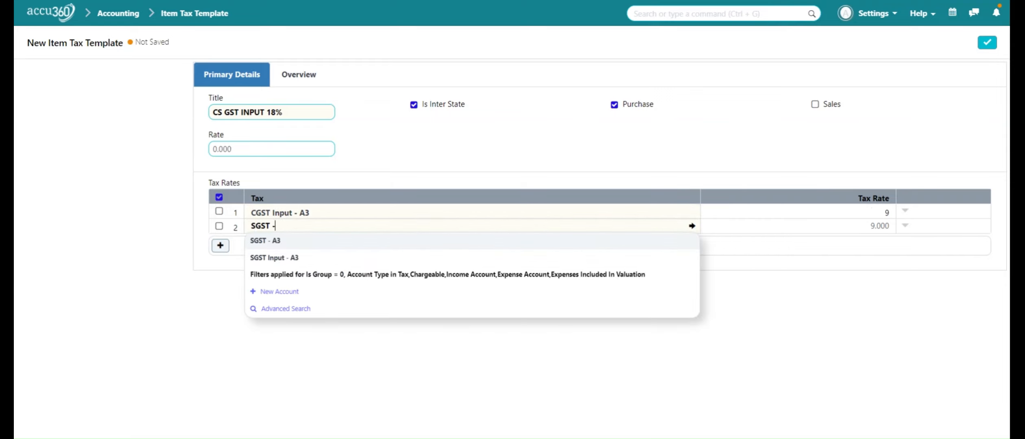
click(547, 261)
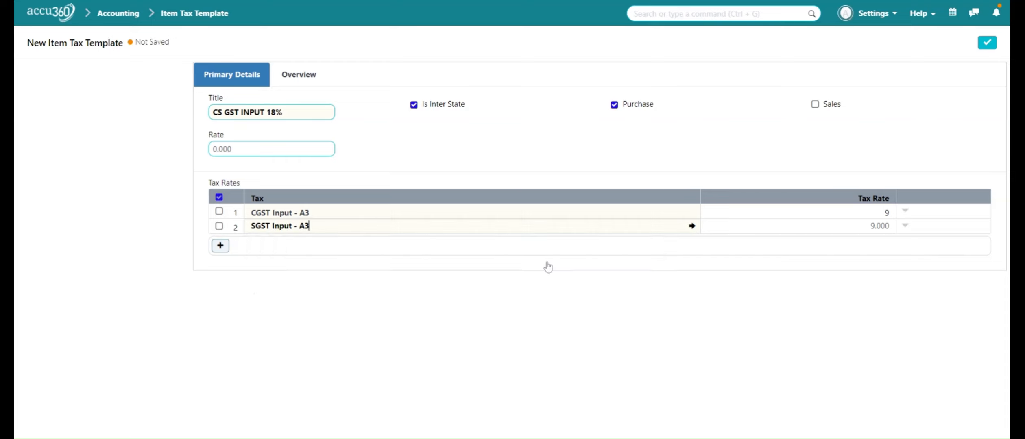
- Save the CS GST INPUT 18% template and make an unsaved copy of it
click(987, 45)
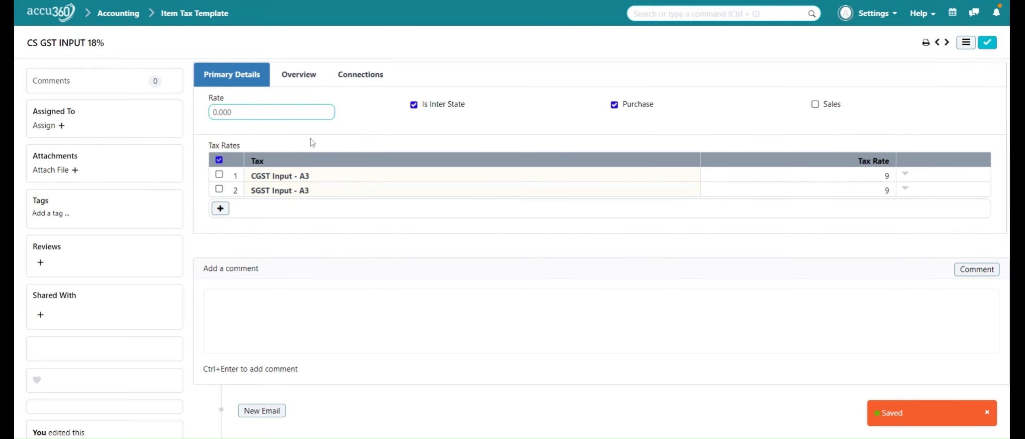
click(966, 45)
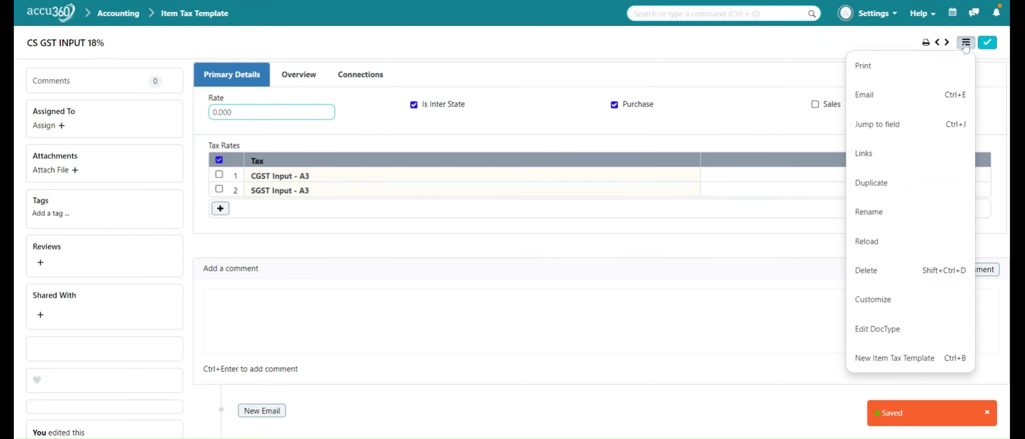
click(908, 183)
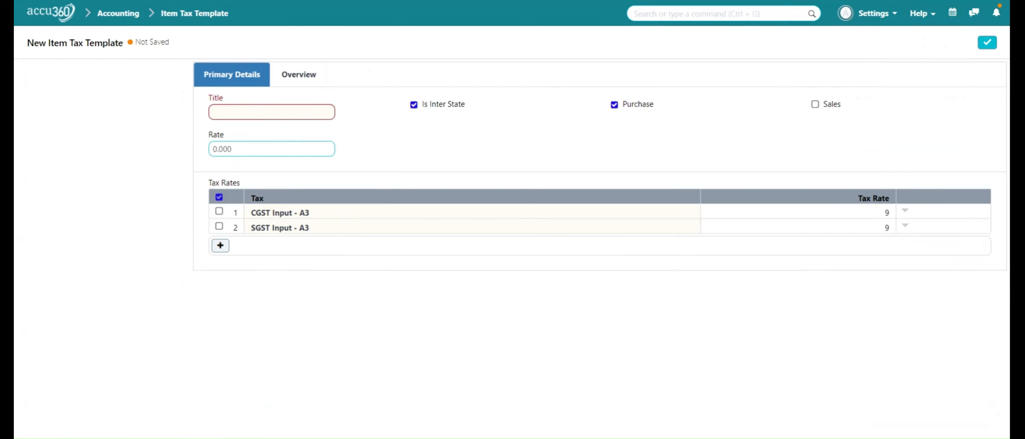
- Title the copy 'IGST 28%' and apply it to sales instead of purchases
click(311, 112)
text(IGST 28)
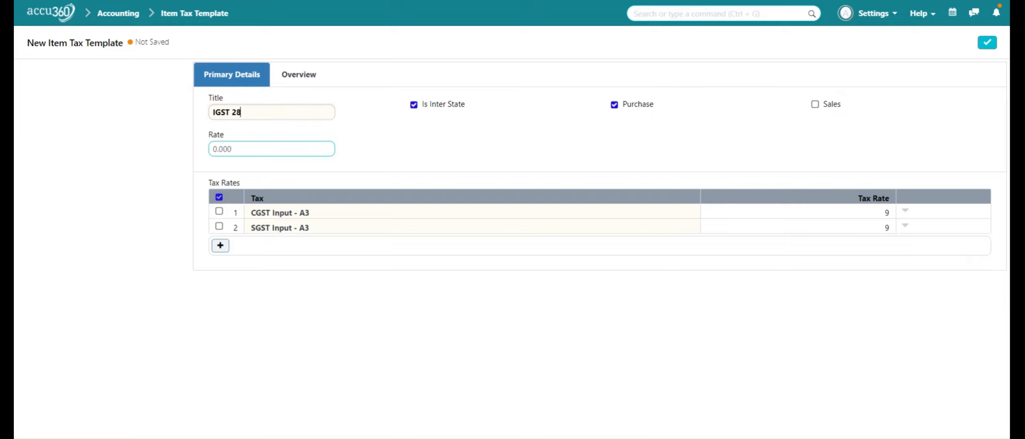
text(%)
click(623, 106)
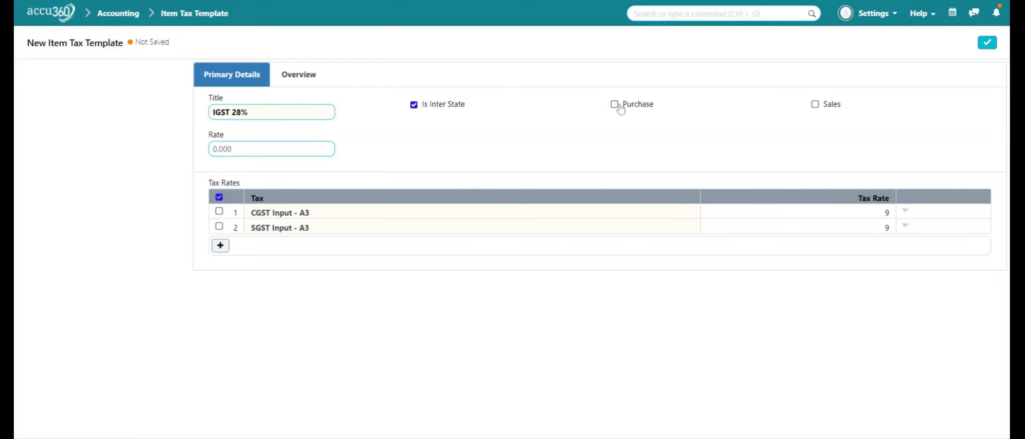
click(820, 108)
- Replace both input tax rows with a single IGST - A3 row at 28
click(219, 199)
click(220, 198)
click(220, 246)
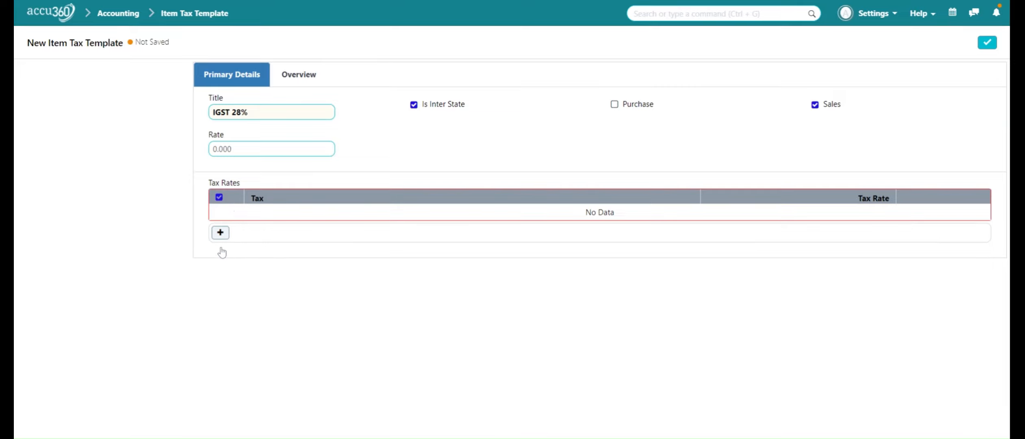
click(220, 232)
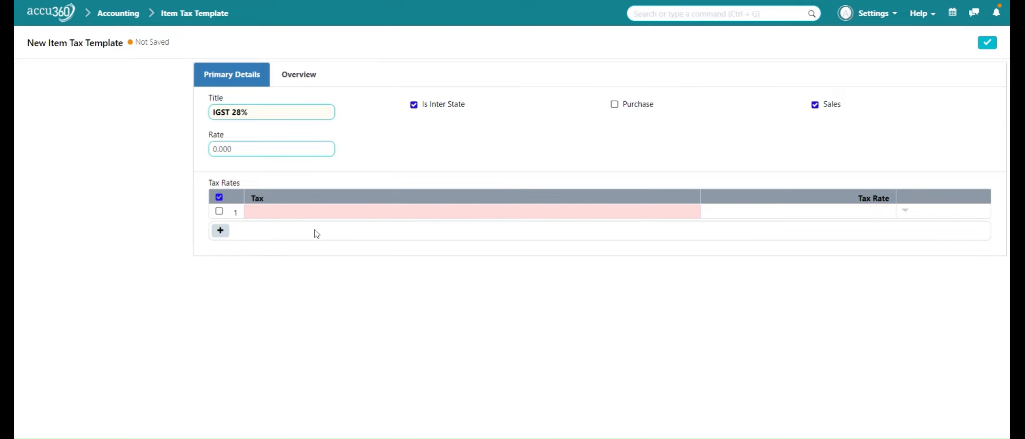
click(310, 216)
text(IGST)
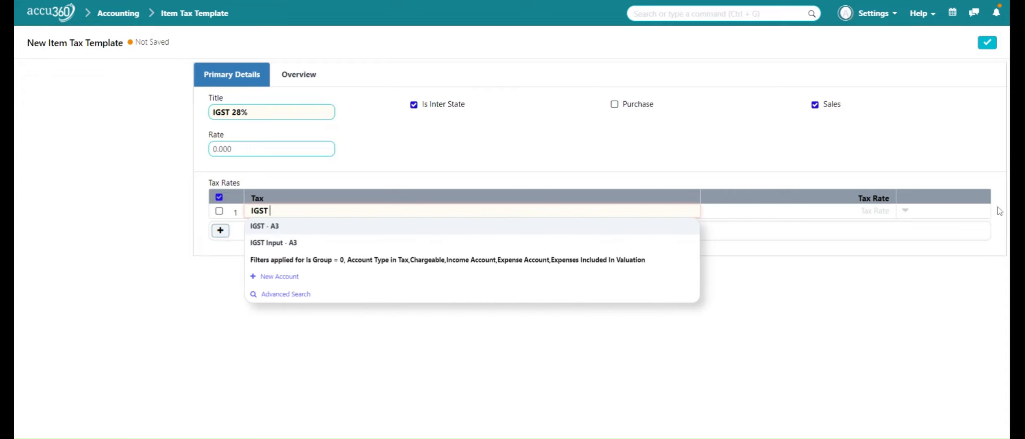
click(689, 227)
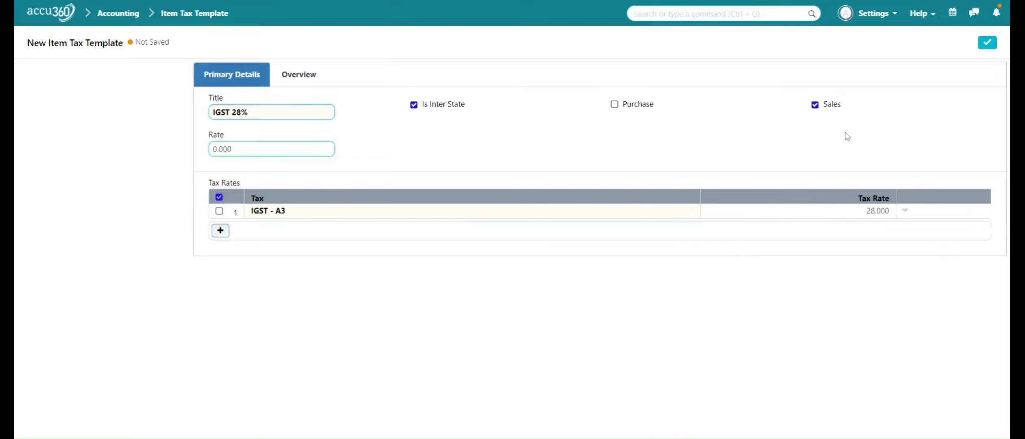
- Save the IGST 28% template and make an unsaved copy of it
click(987, 43)
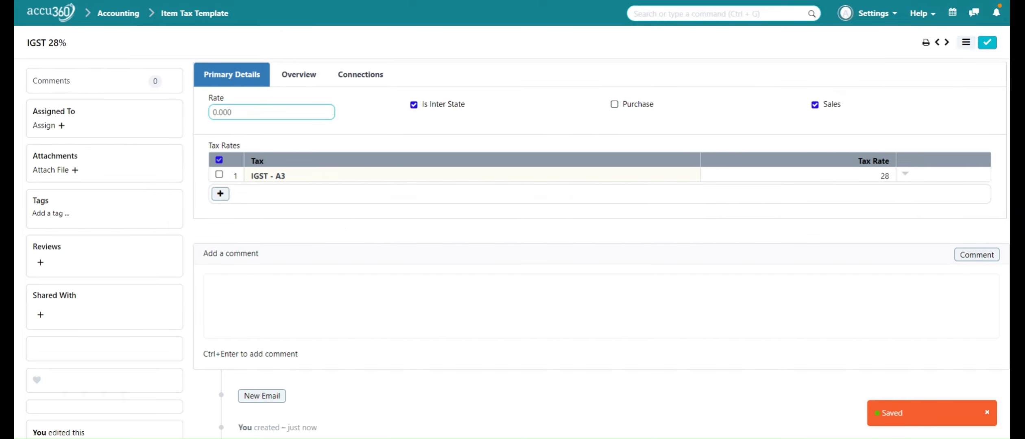
click(966, 42)
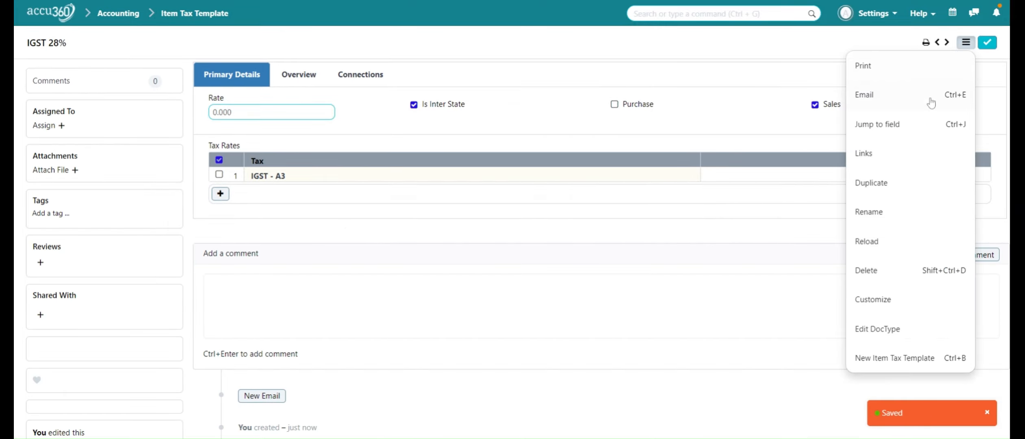
click(907, 183)
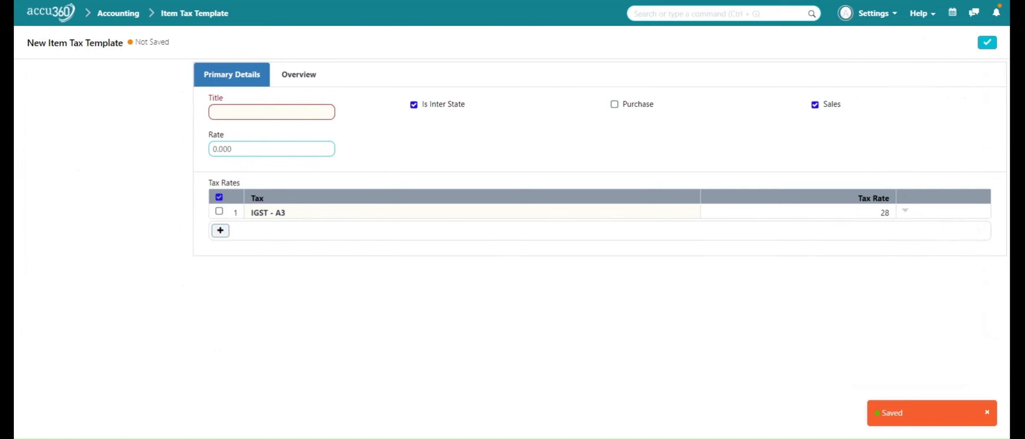
- Save the copy as 'IGST INPUT 28 %', a purchase template using IGST Input - A3
text(IGST)
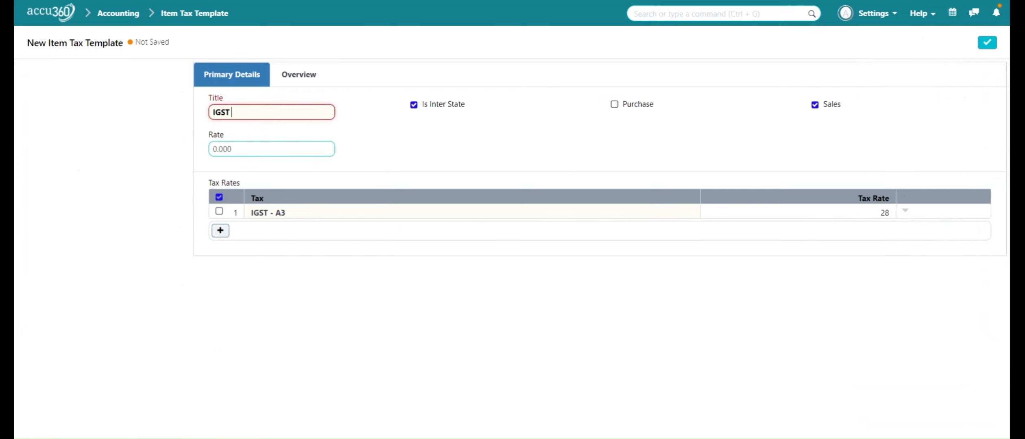
text( INPUT 28 %)
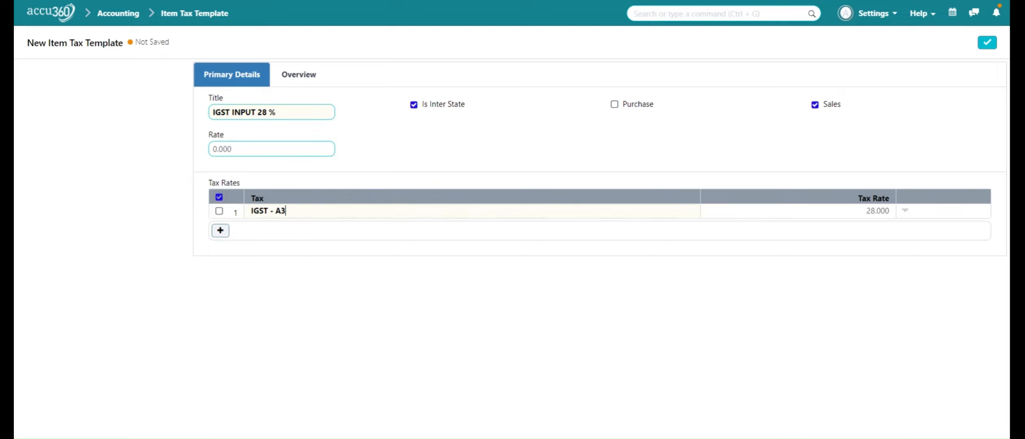
key(BackSpace)
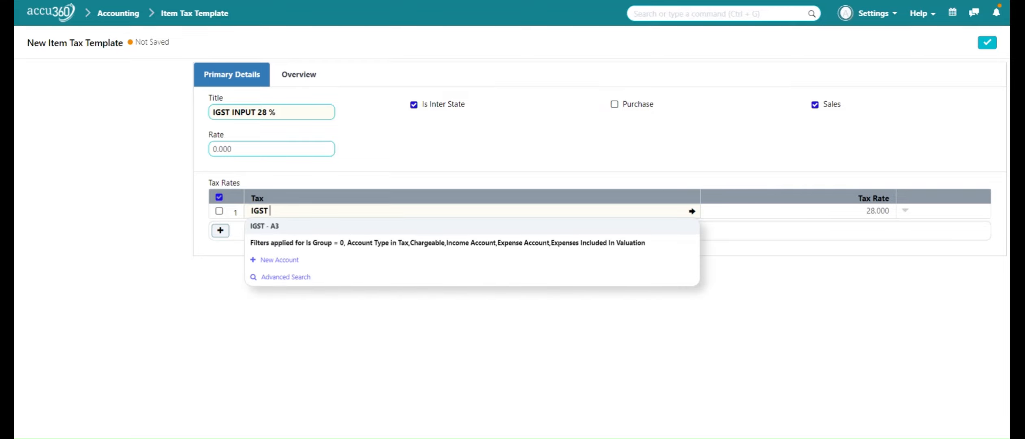
click(382, 243)
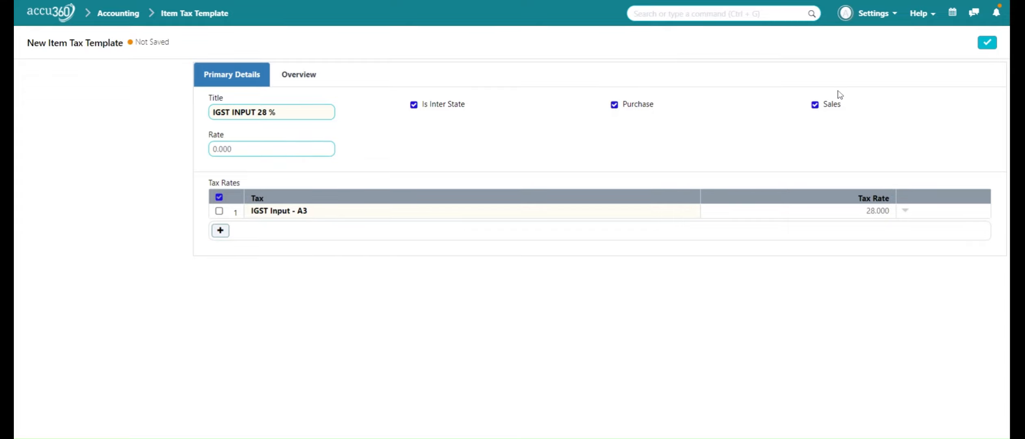
click(986, 44)
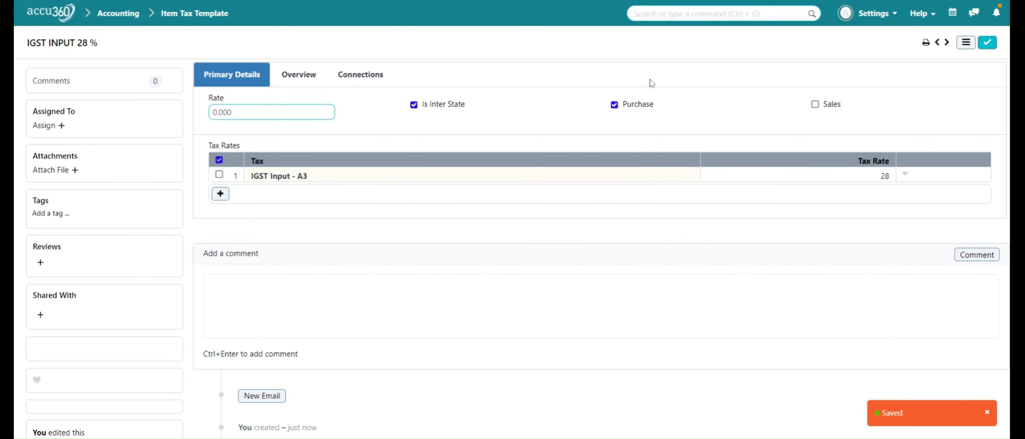
click(966, 42)
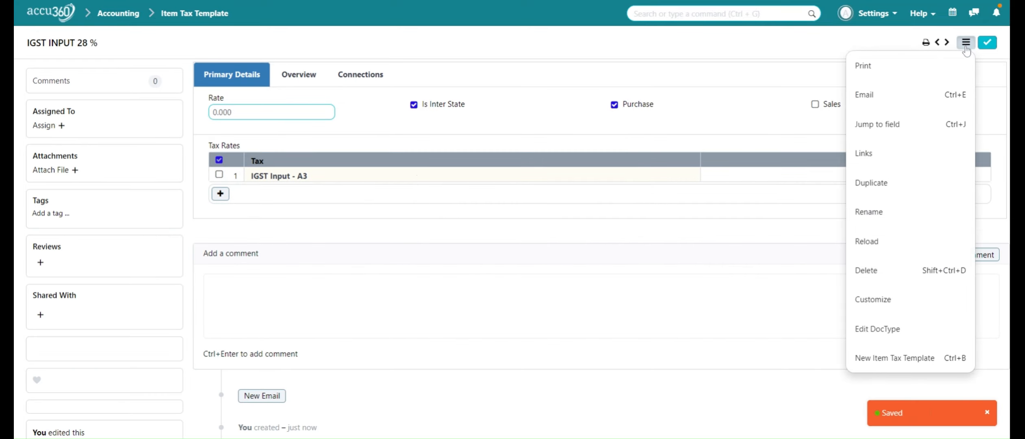
- Duplicate into 'CS GST 28%', not inter-state, applying to sales instead of purchases
click(906, 185)
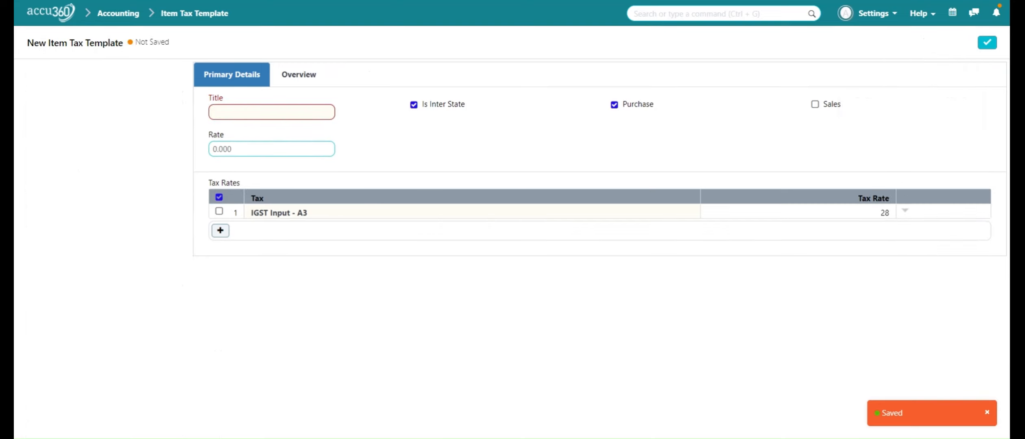
click(272, 112)
text(CS)
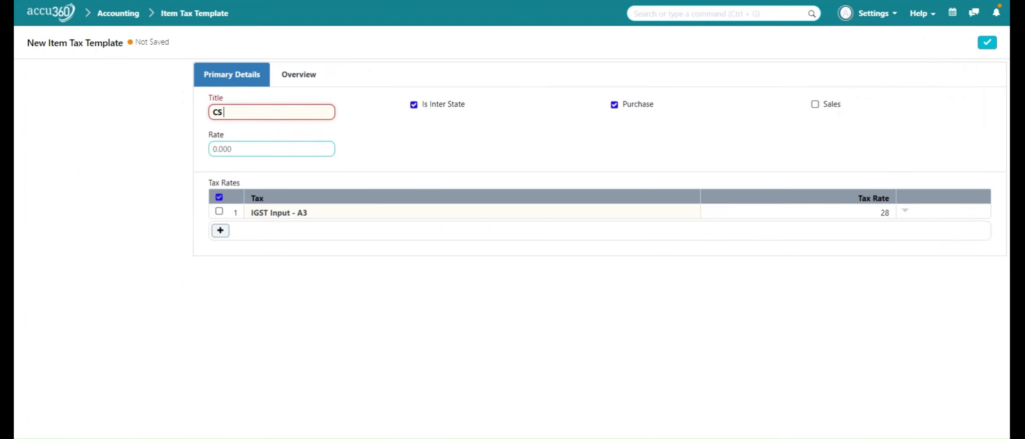
text( GST 28%)
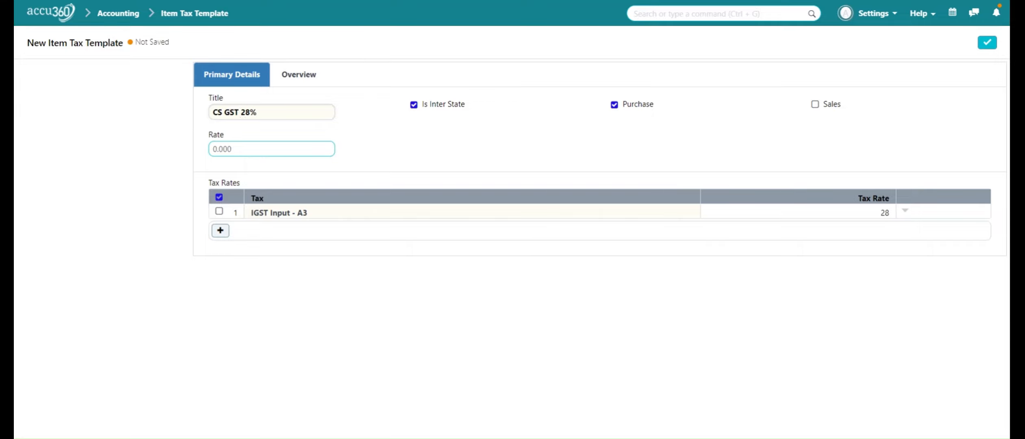
click(415, 106)
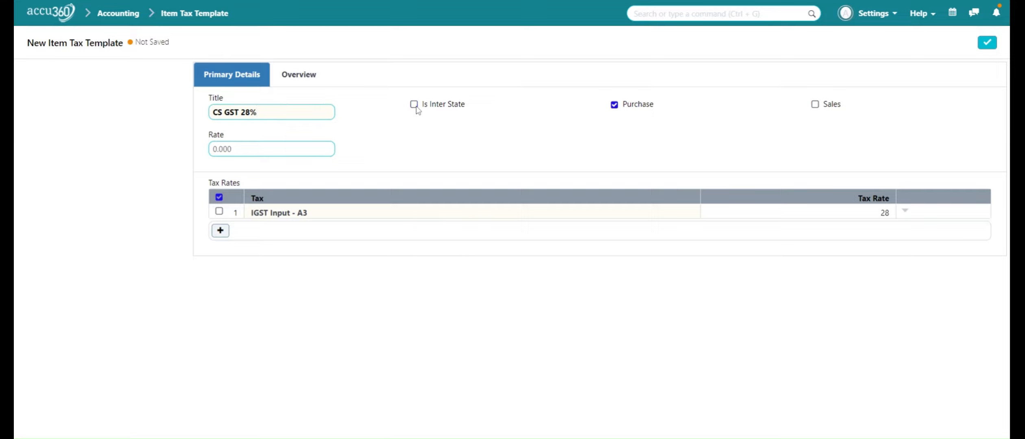
click(625, 116)
click(823, 109)
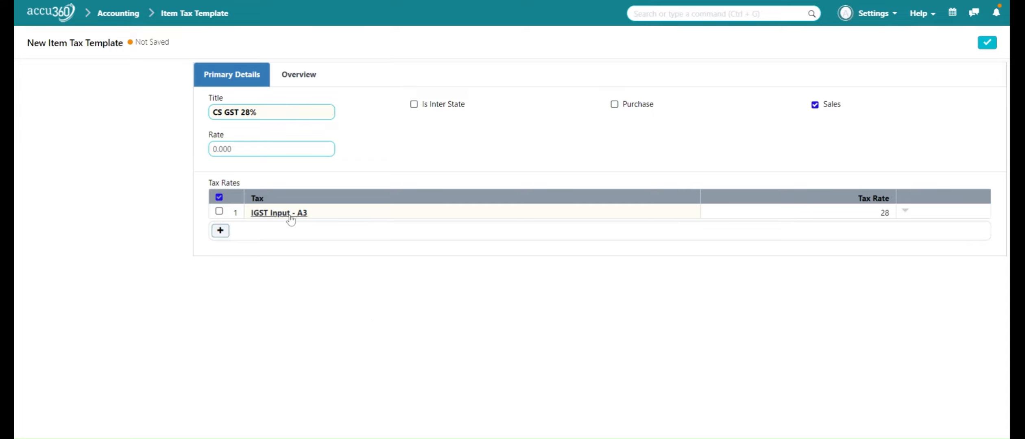
- Replace the copied IGST row with CGST - A3 at 14%
click(221, 198)
click(221, 232)
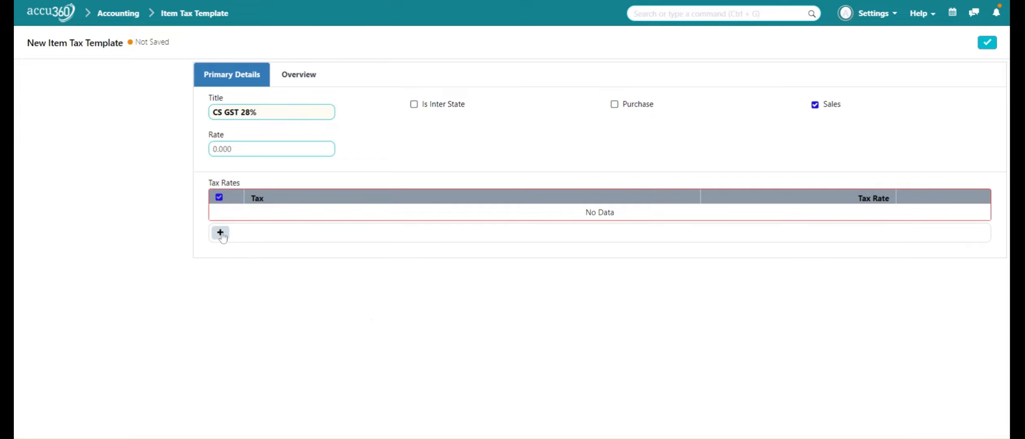
click(220, 233)
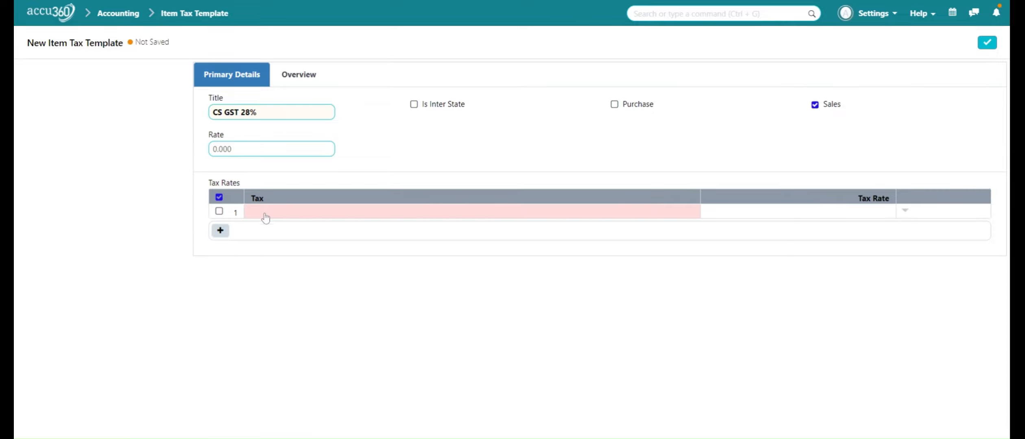
click(265, 212)
text(CGS)
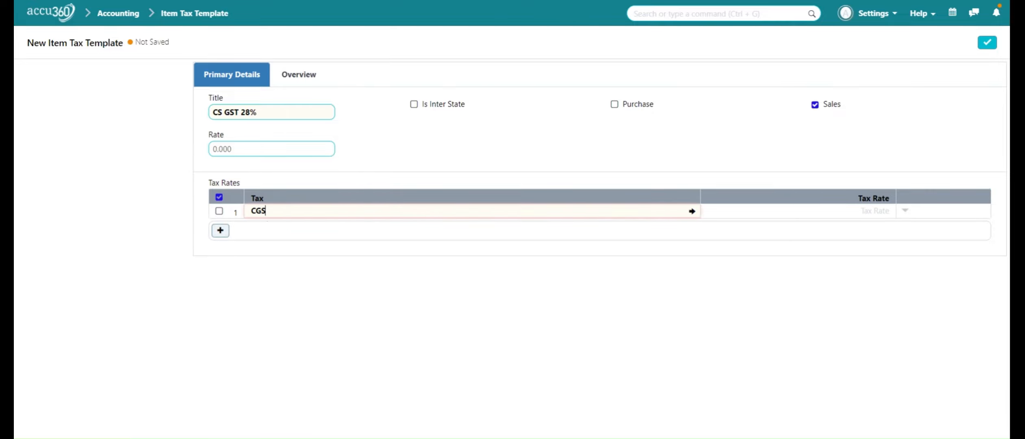
text(T)
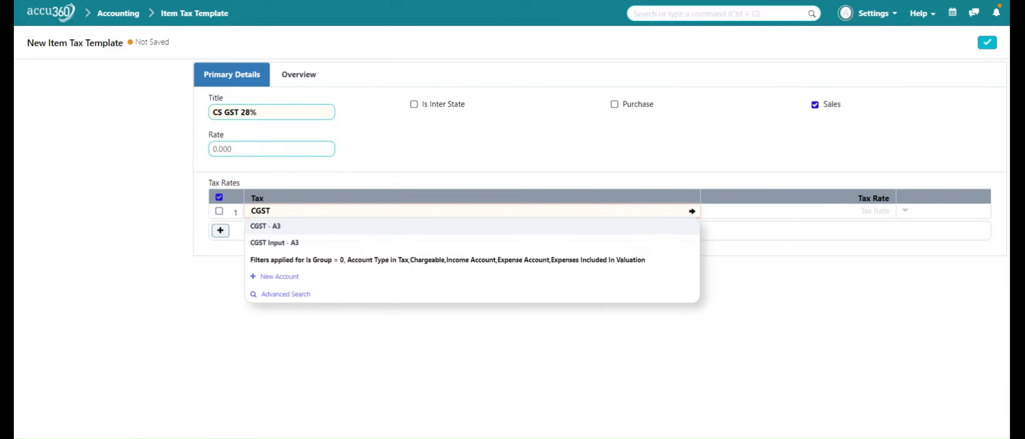
click(535, 227)
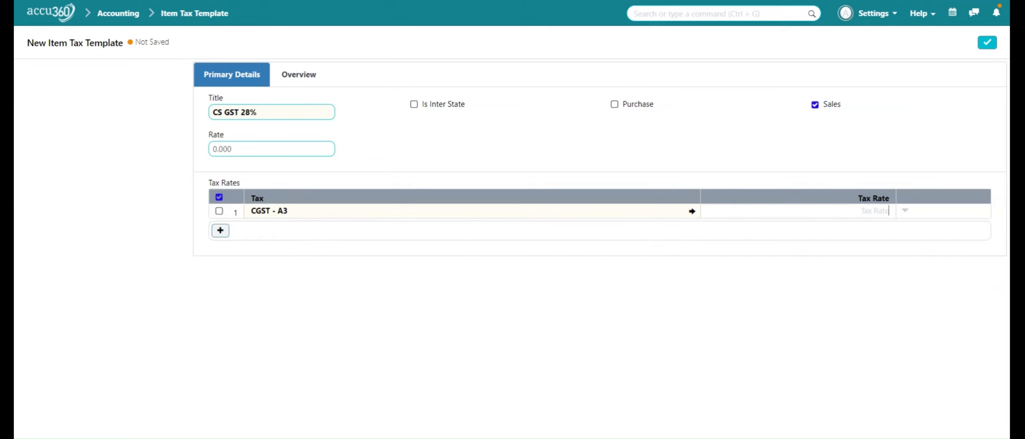
text(14)
- Add a second row for SGST - A3 at 14% and save the template
click(220, 230)
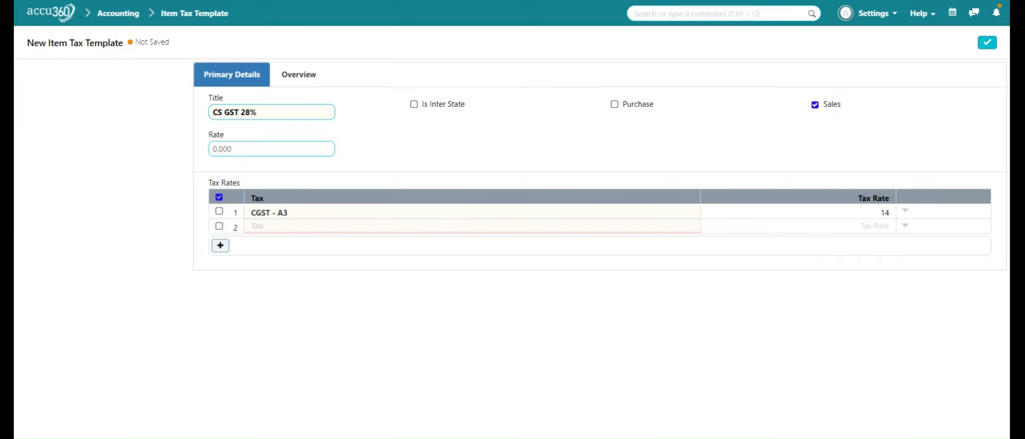
text(SGST)
click(675, 244)
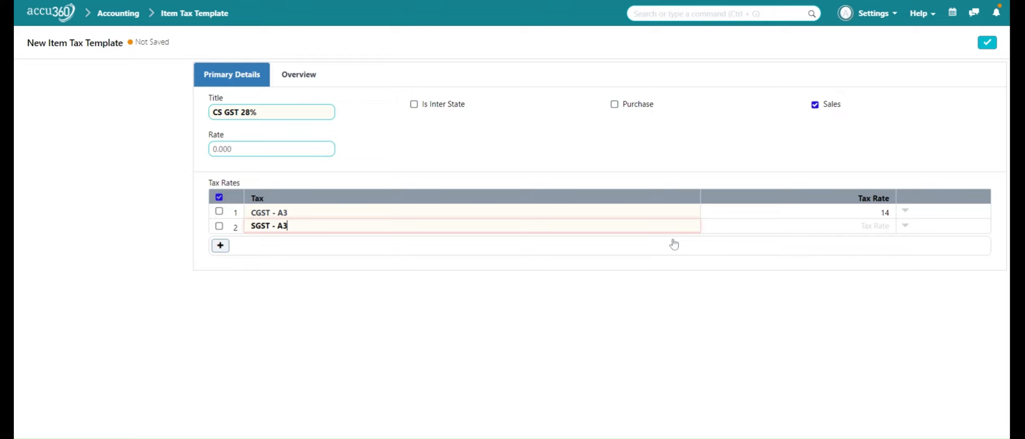
click(895, 230)
text(14)
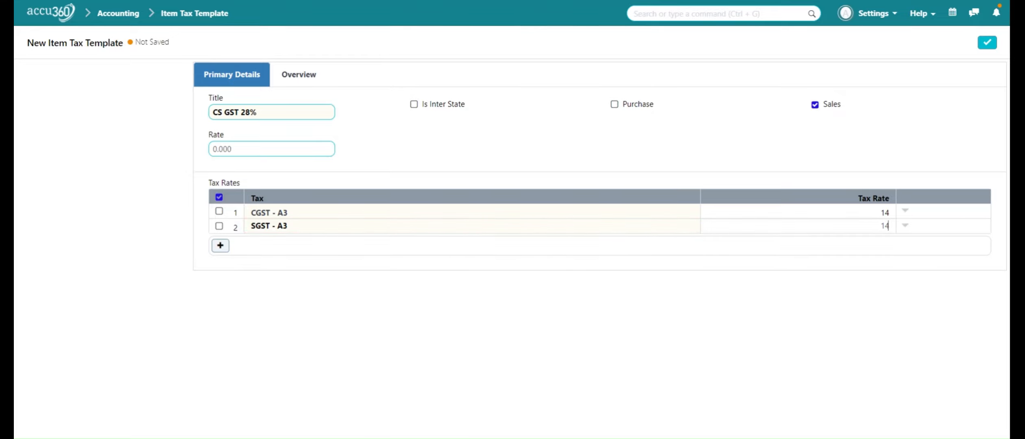
click(846, 158)
click(987, 42)
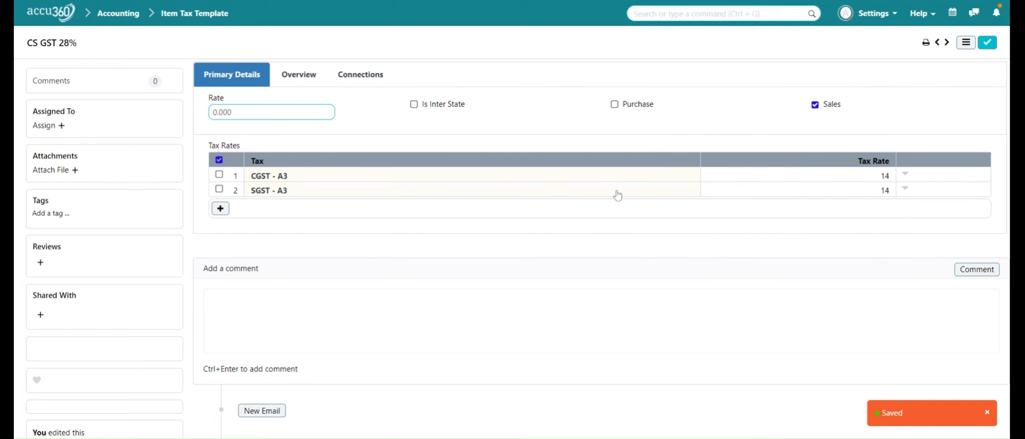
click(961, 46)
- Duplicate CS GST 28% as 'CS GST INPUT 28%', applying to purchases only, not sales
click(879, 197)
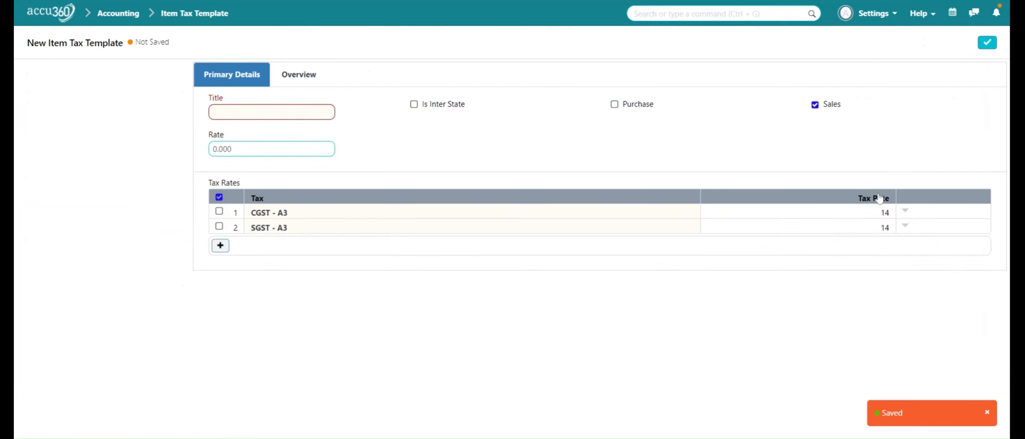
click(296, 113)
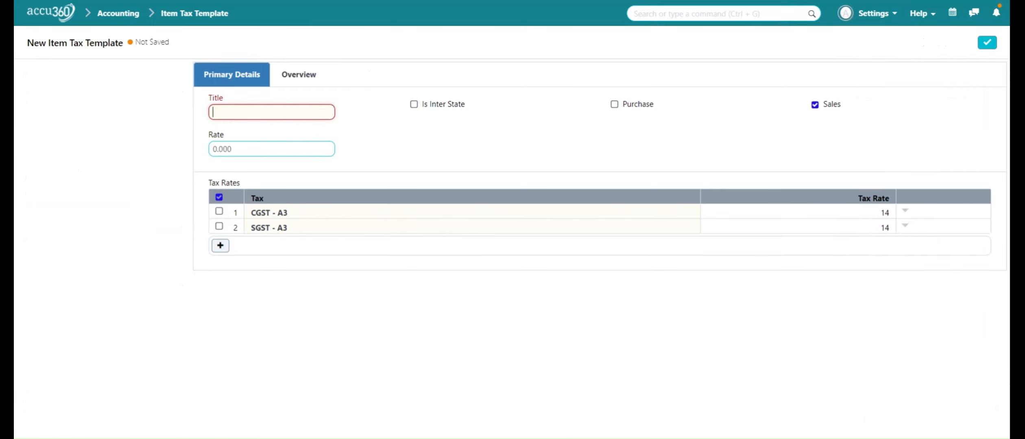
text(CS GST 28)
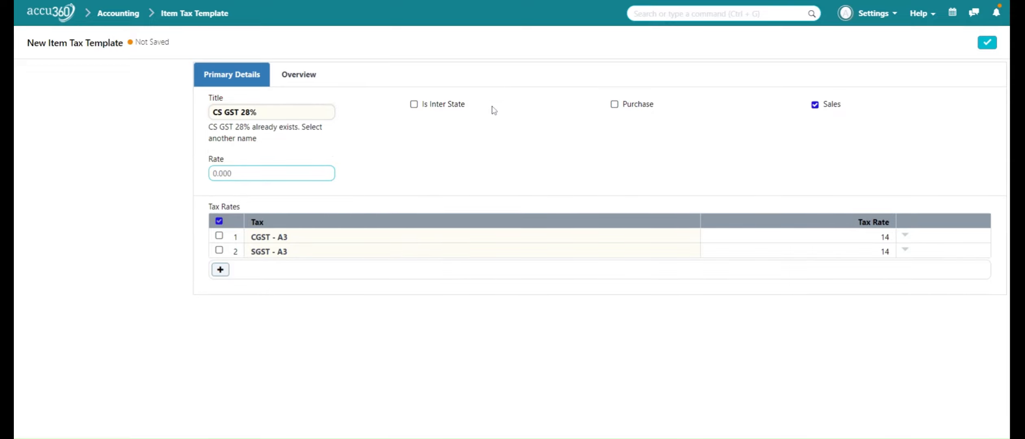
key(Left)
key(Left)
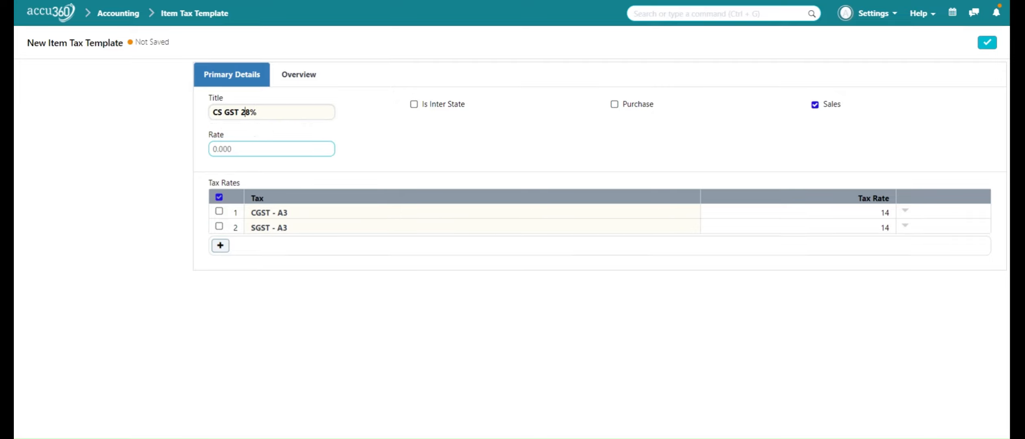
text(INPUT)
click(615, 104)
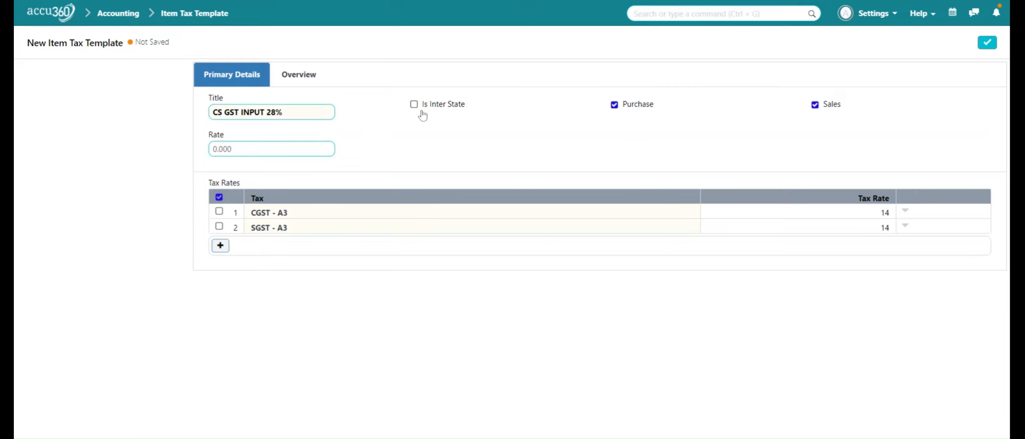
click(815, 105)
- Switch the rows to CGST Input - A3 and SGST Input - A3 and save
click(619, 216)
key(BackSpace)
key(BackSpace)
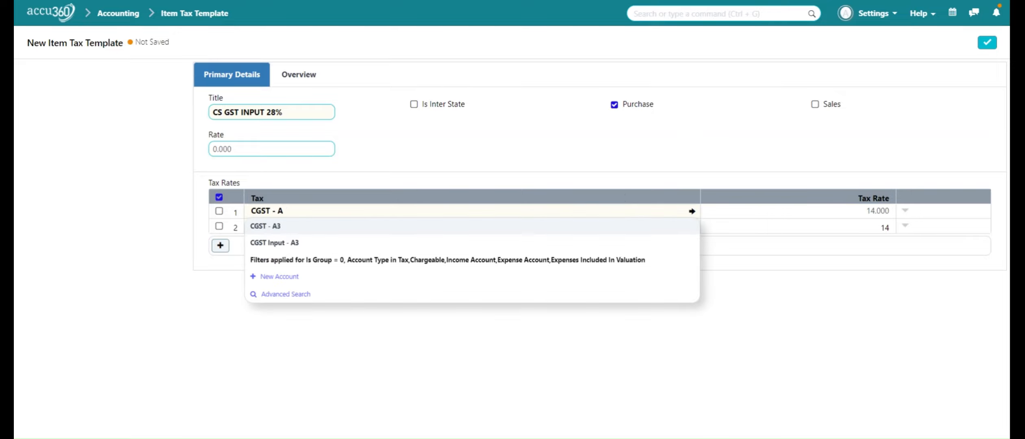
key(BackSpace)
key(BackSpace)
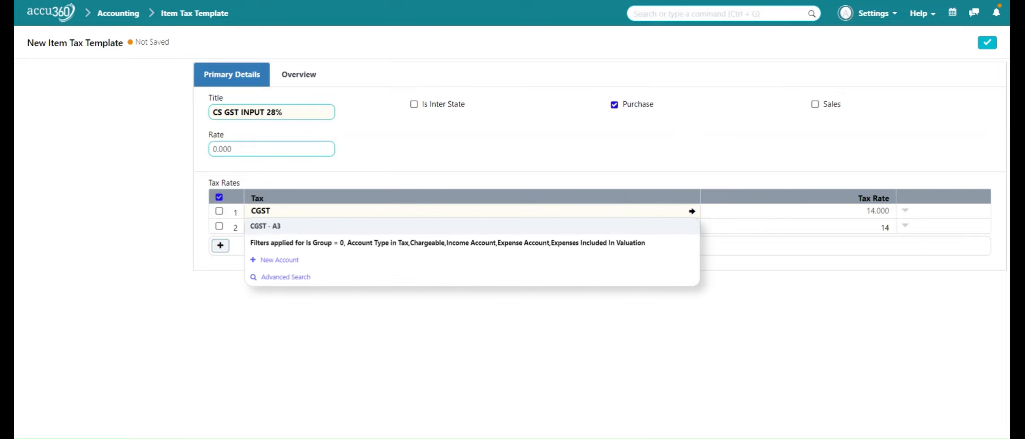
click(598, 246)
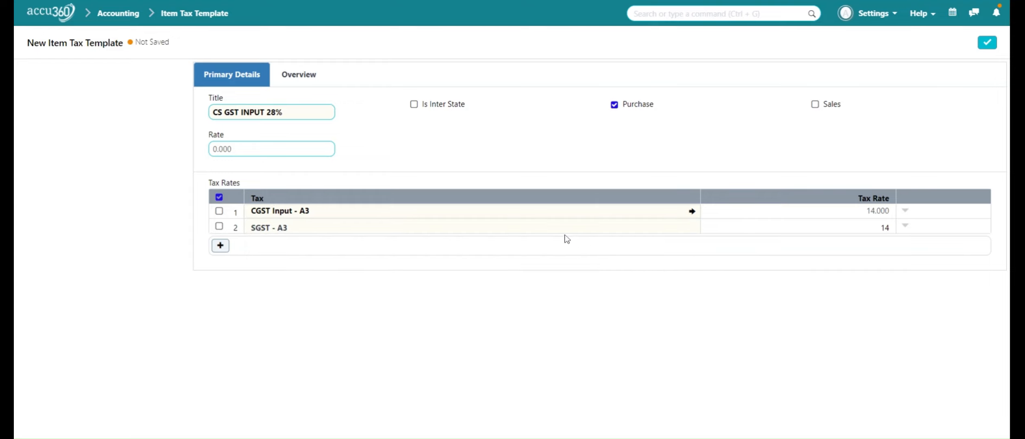
click(551, 229)
key(BackSpace)
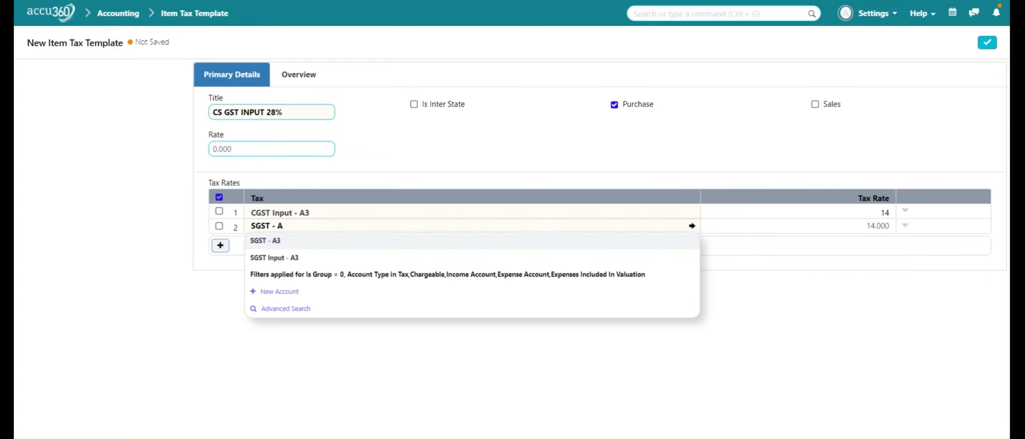
click(549, 258)
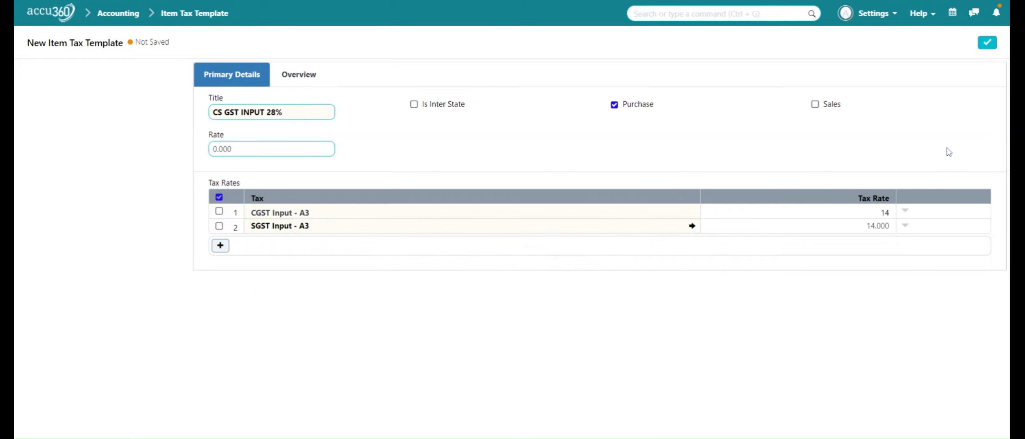
click(989, 42)
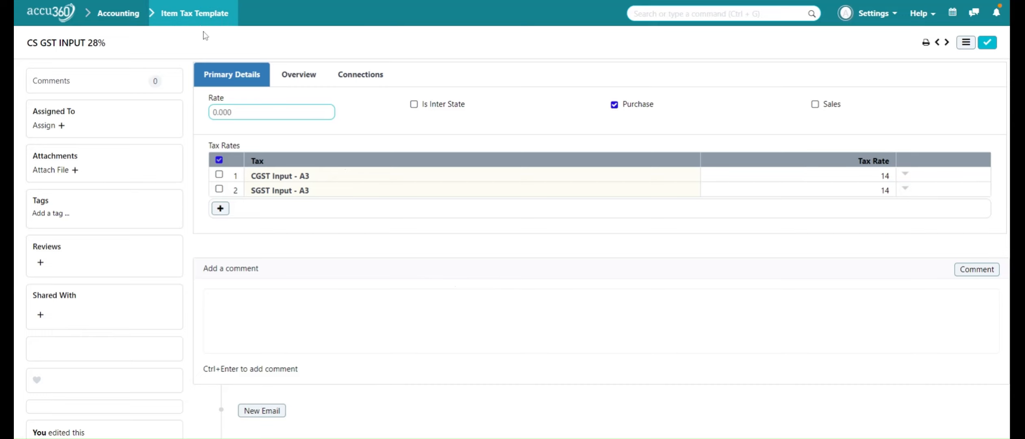
- Open CS GST INPUT 18% from the list, clear Is Inter State, and save it
click(204, 18)
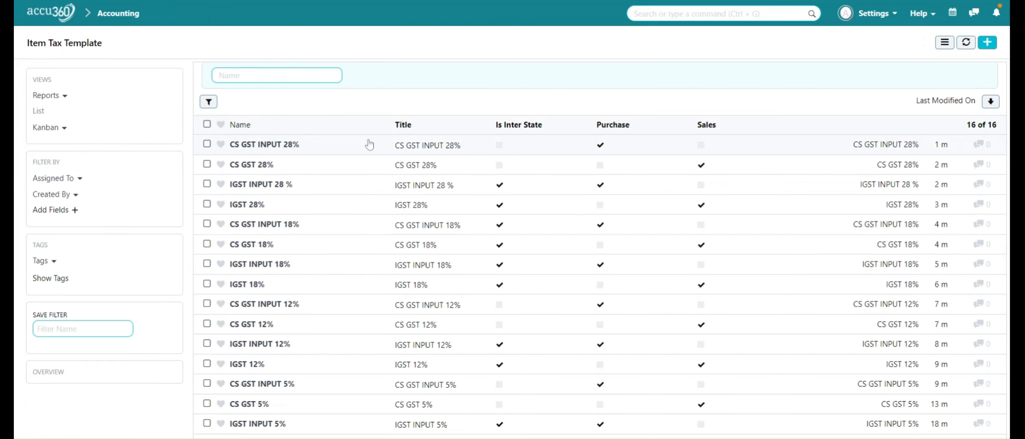
scroll(444, 174, down, 1)
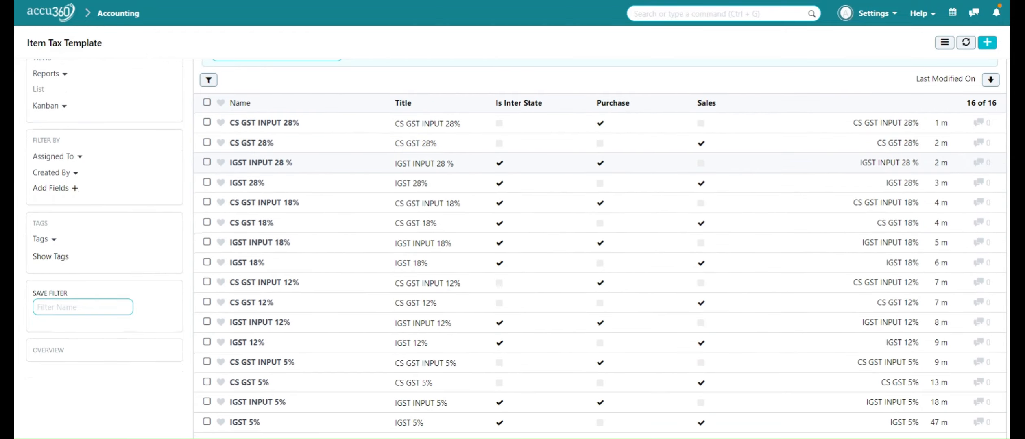
scroll(448, 183, down, 1)
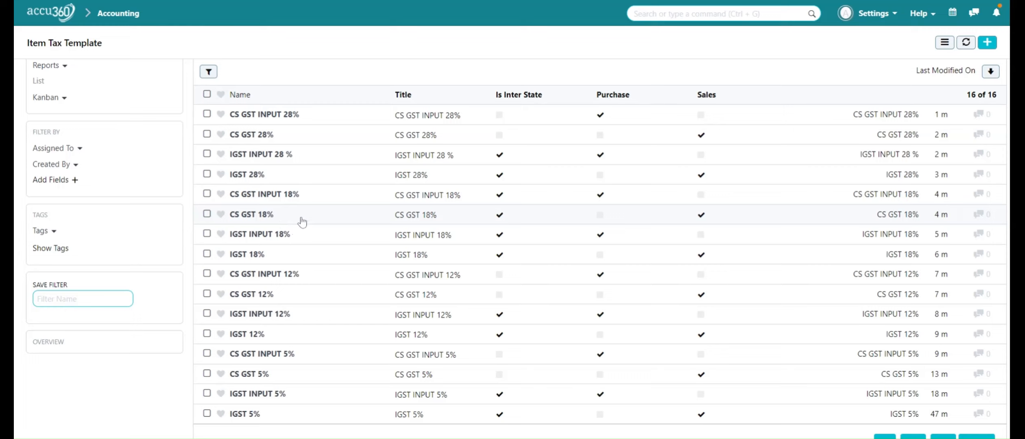
click(275, 203)
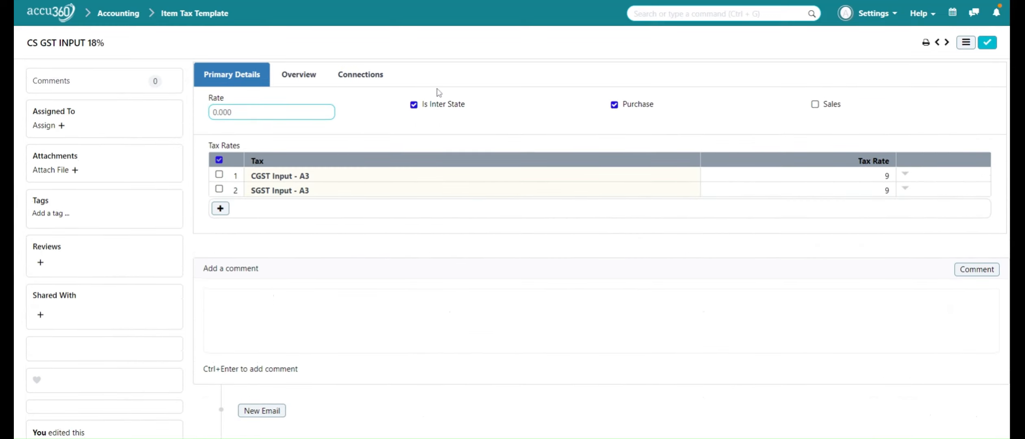
click(415, 107)
click(416, 107)
click(986, 45)
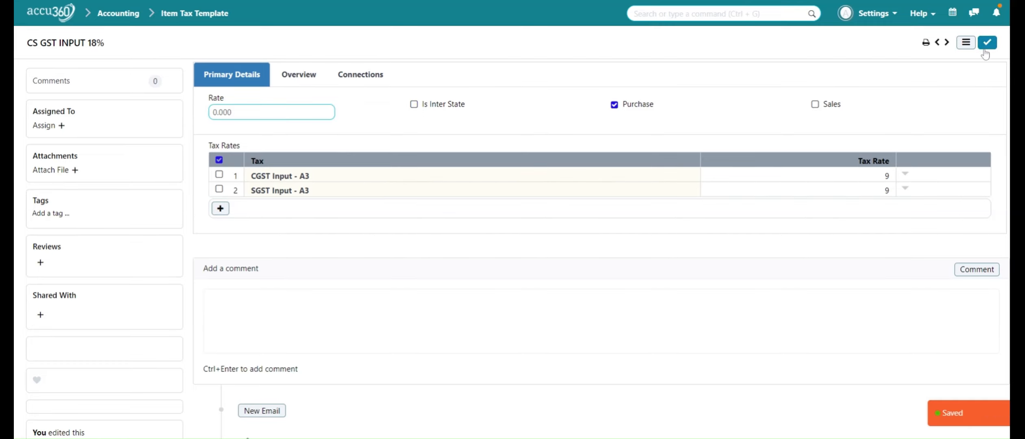
- Clear Is Inter State on CS GST 18%, save it, and return to the list
click(194, 13)
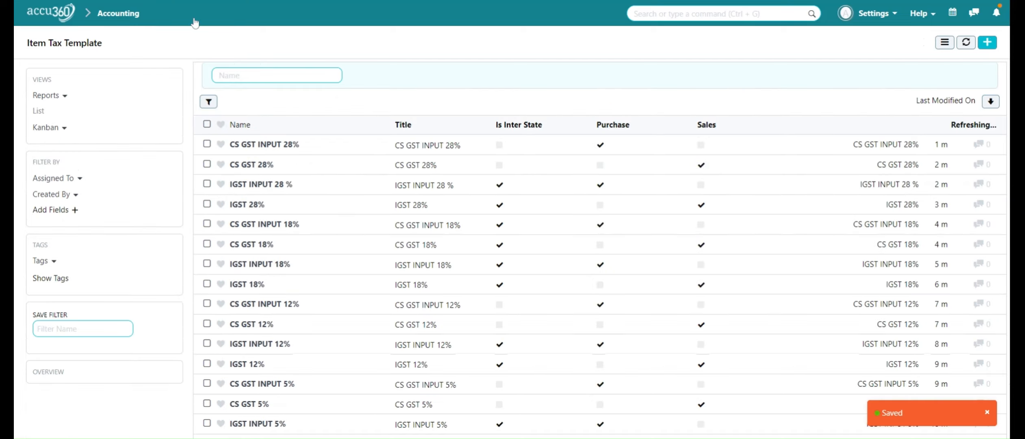
scroll(365, 219, down, 2)
scroll(365, 220, down, 2)
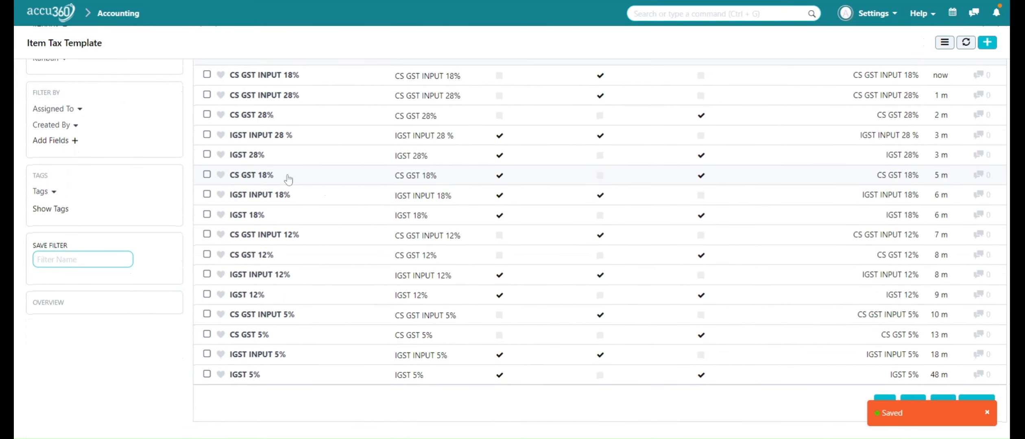
click(251, 176)
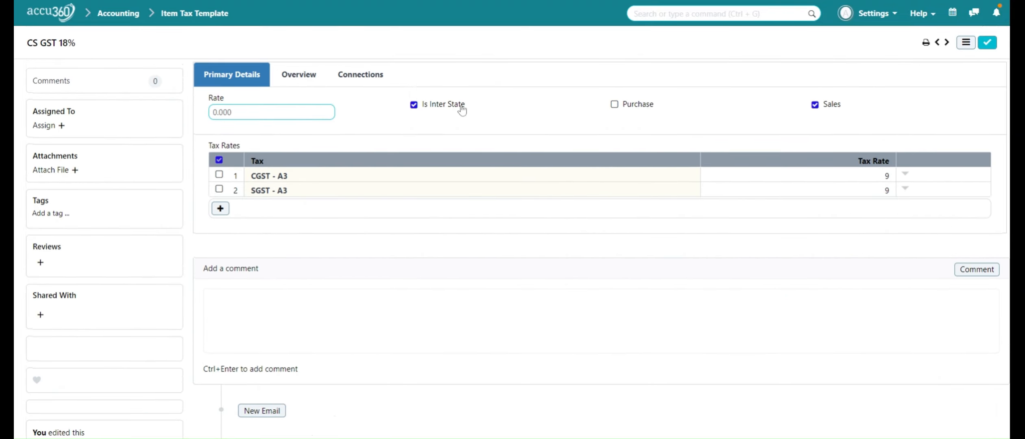
click(414, 105)
click(985, 44)
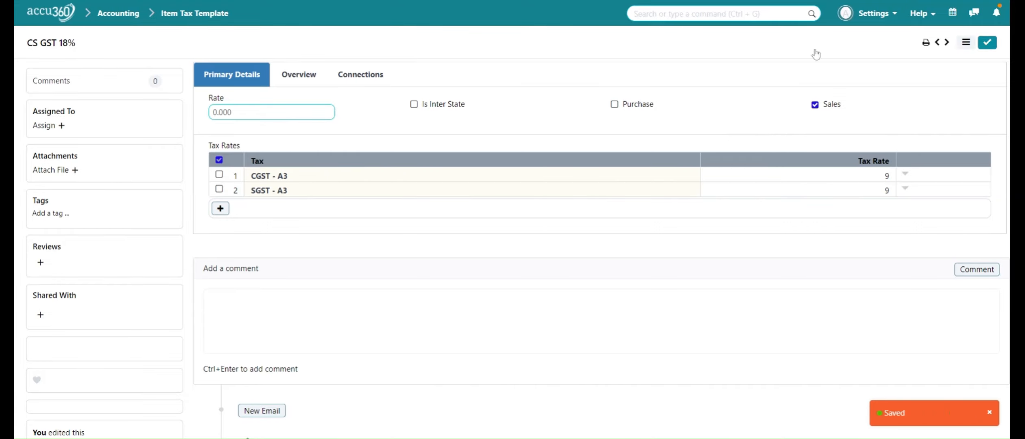
click(181, 14)
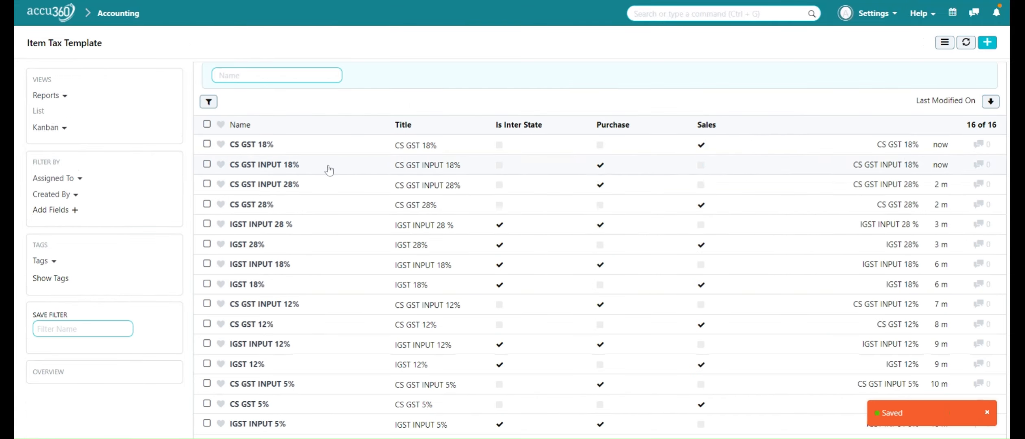
- Review the 16 item tax templates, then return to the home page zoomed in
scroll(330, 171, down, 1)
scroll(330, 171, down, 3)
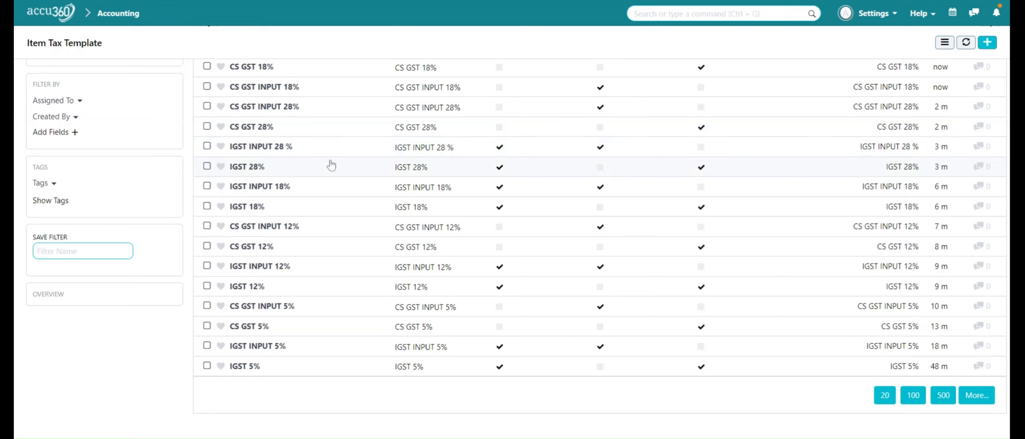
scroll(331, 165, down, 1)
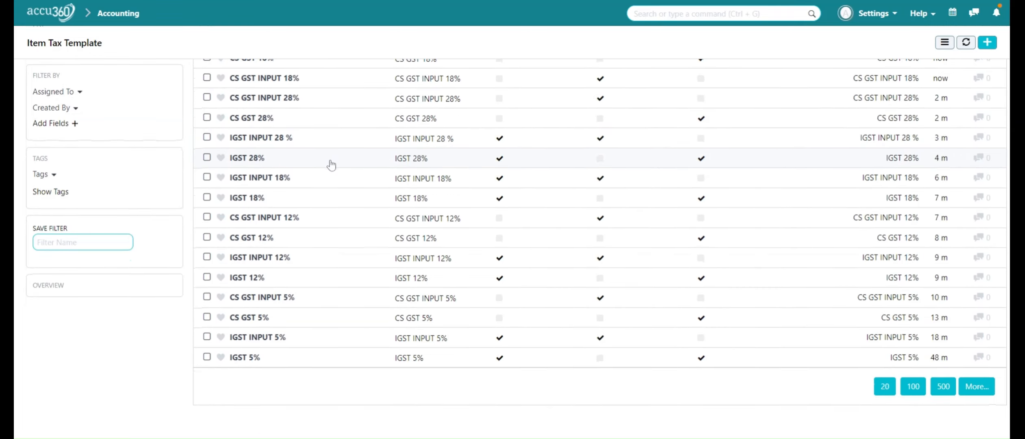
scroll(332, 165, up, 3)
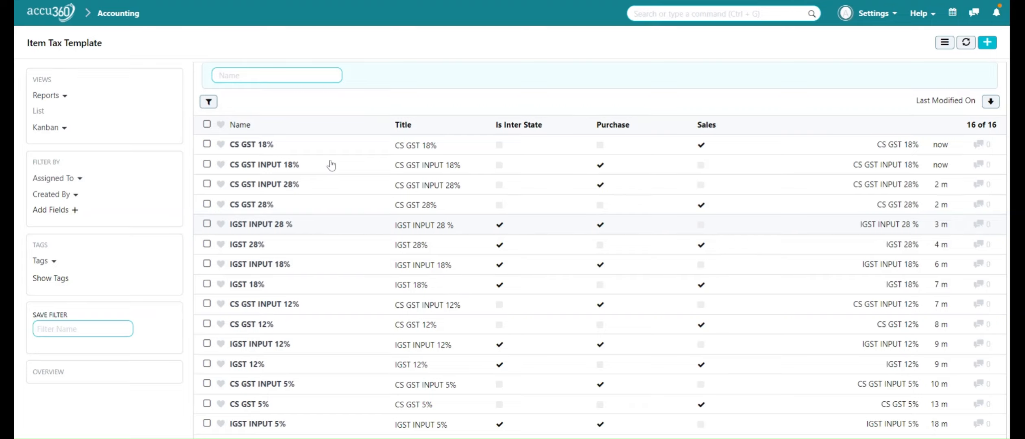
scroll(332, 165, down, 3)
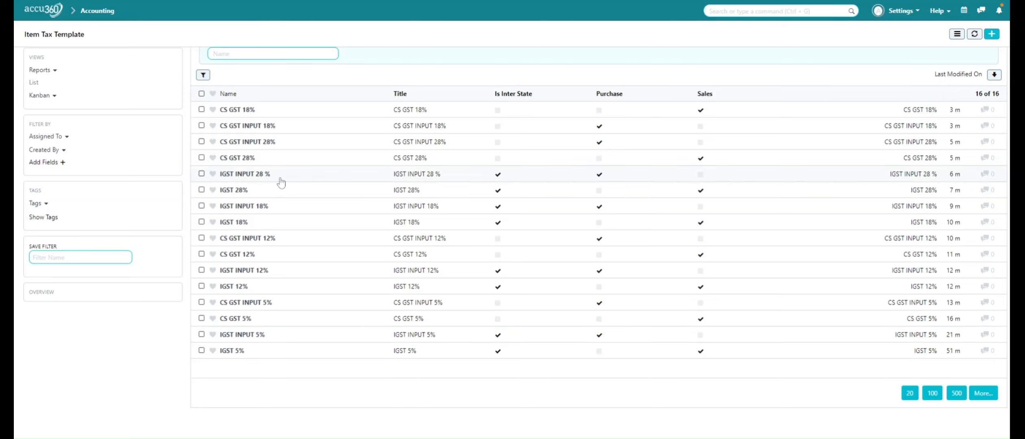
click(41, 16)
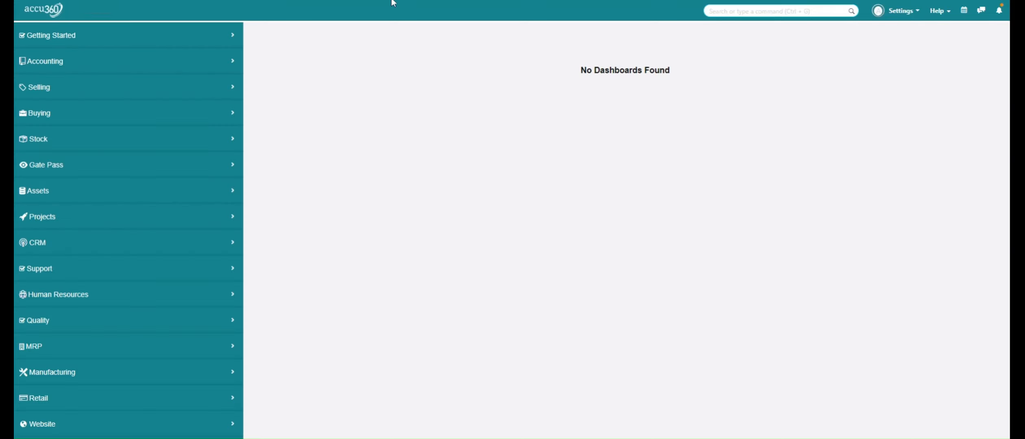
key(ctrl+plus)
key(ctrl+plus)
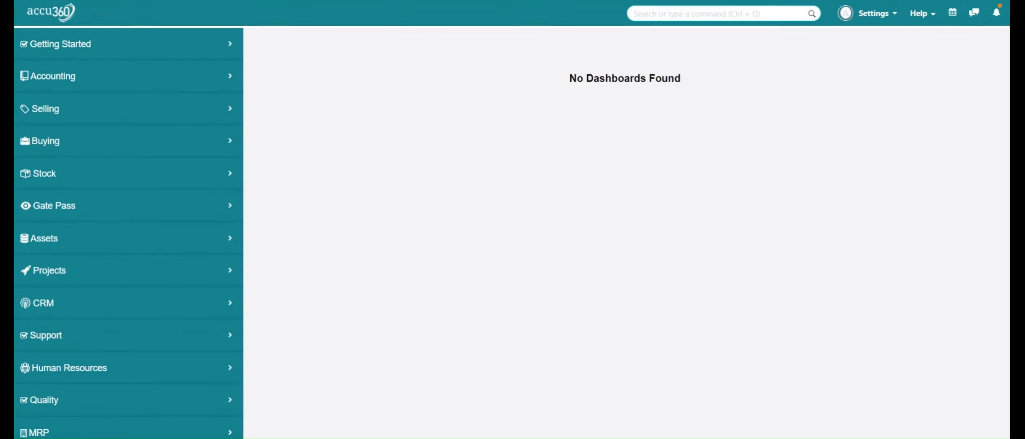